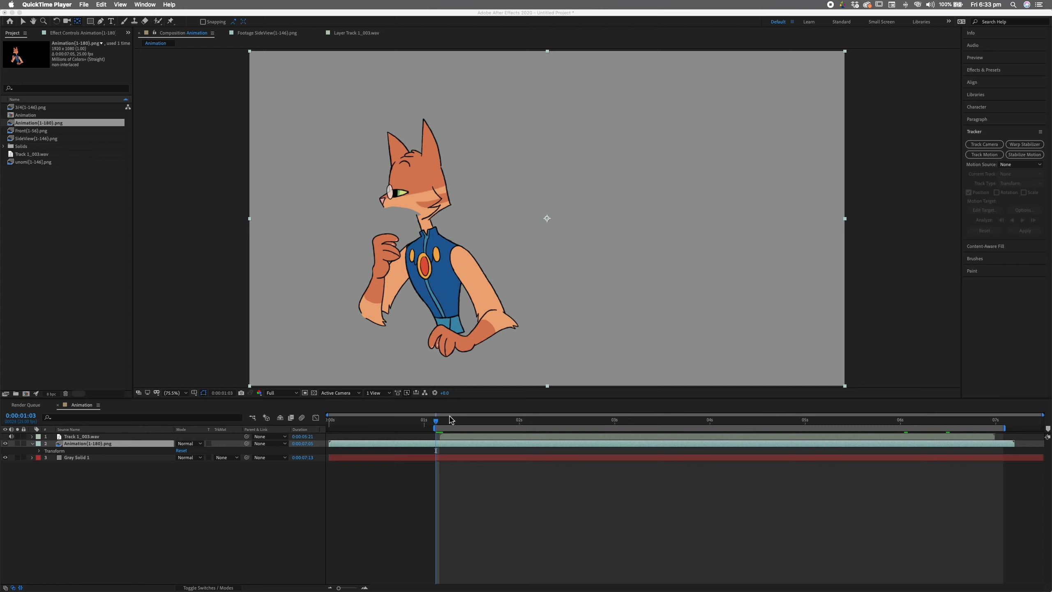
- Play back the current animation preview and stop it
click(464, 398)
key(space)
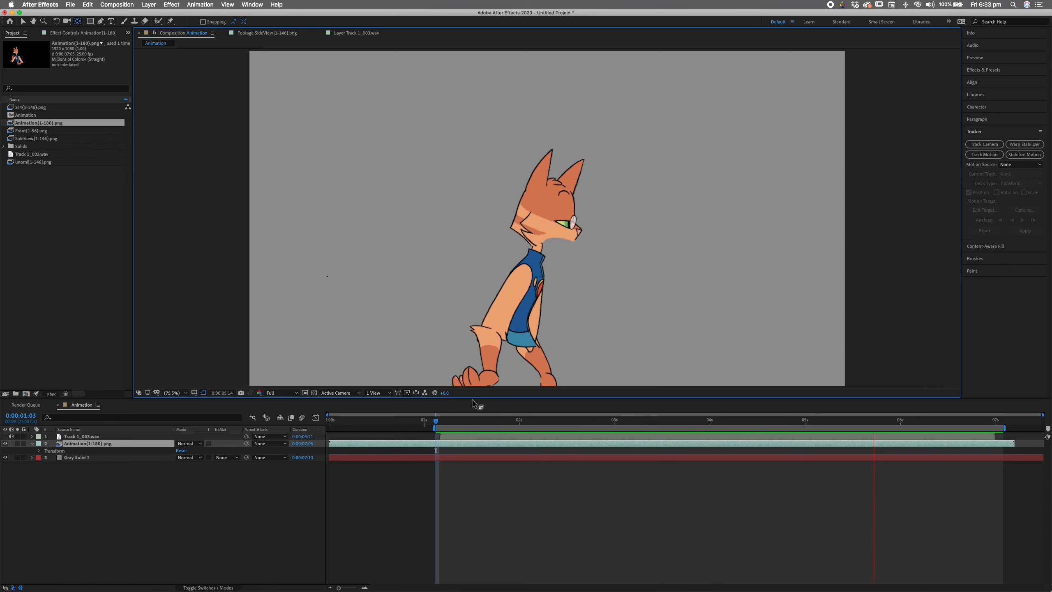
click(439, 420)
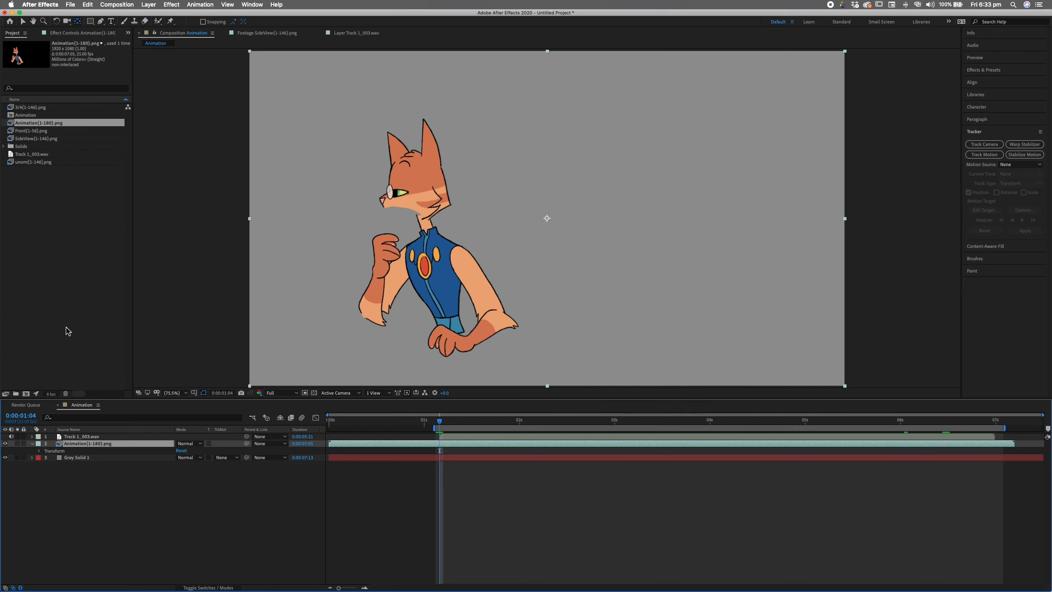
- Import SideView1.png from the SideViewEdited folder as a PNG sequence
click(70, 5)
mouse_move(132, 110)
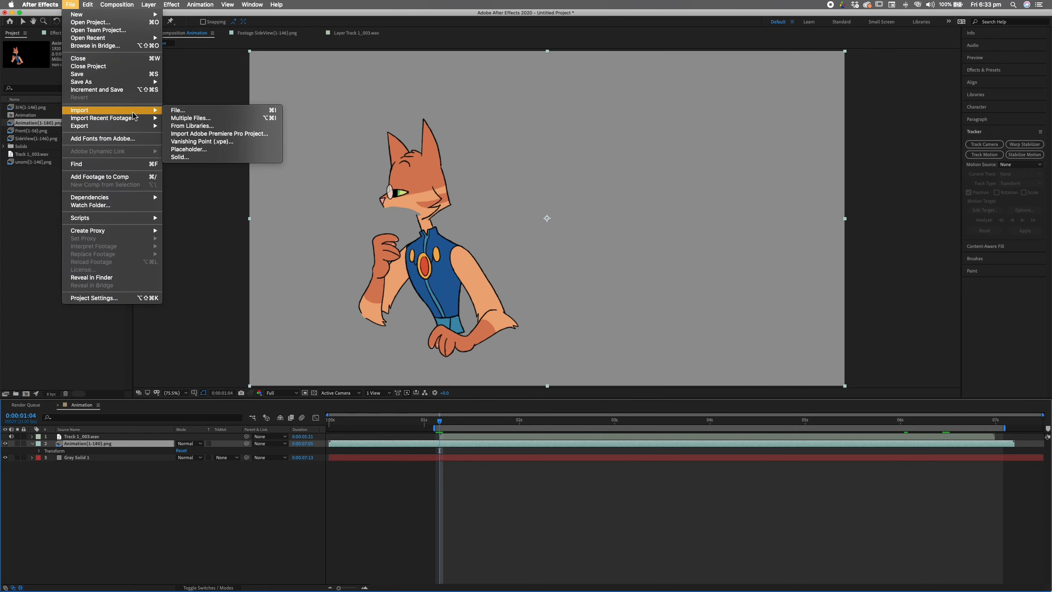
click(206, 110)
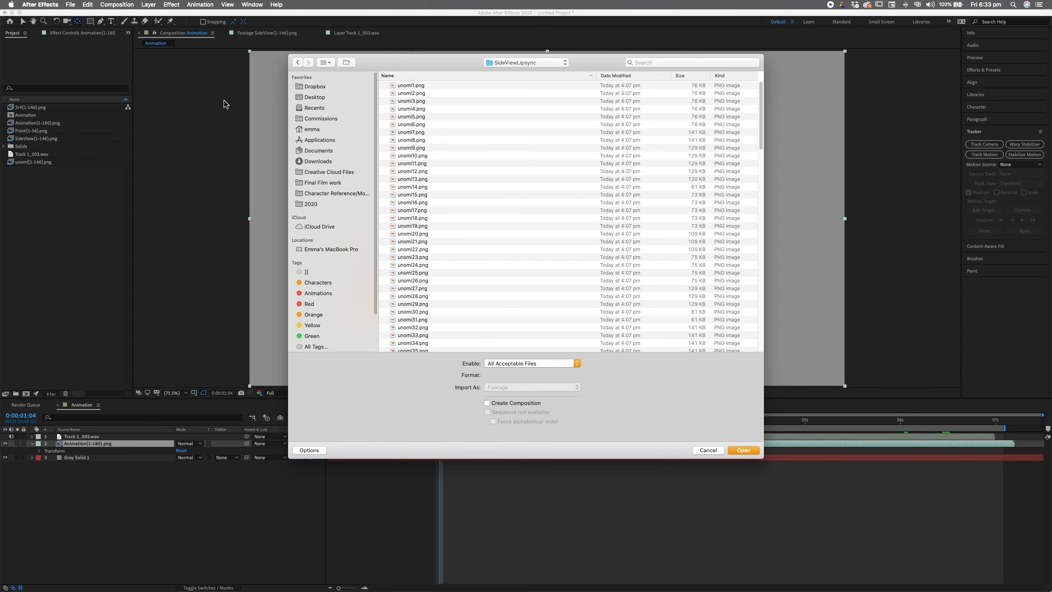
click(537, 62)
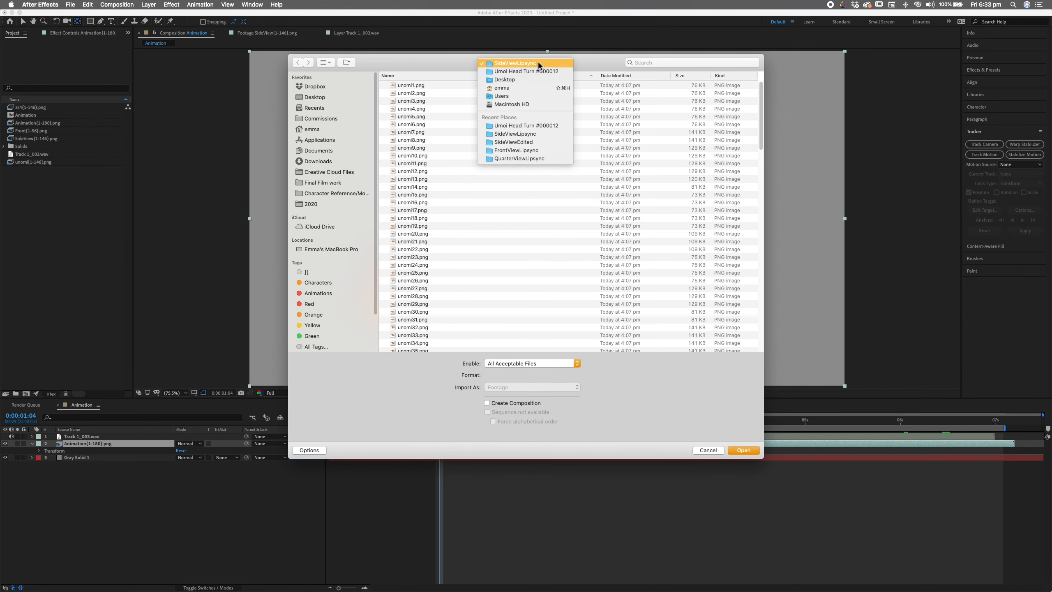
click(524, 126)
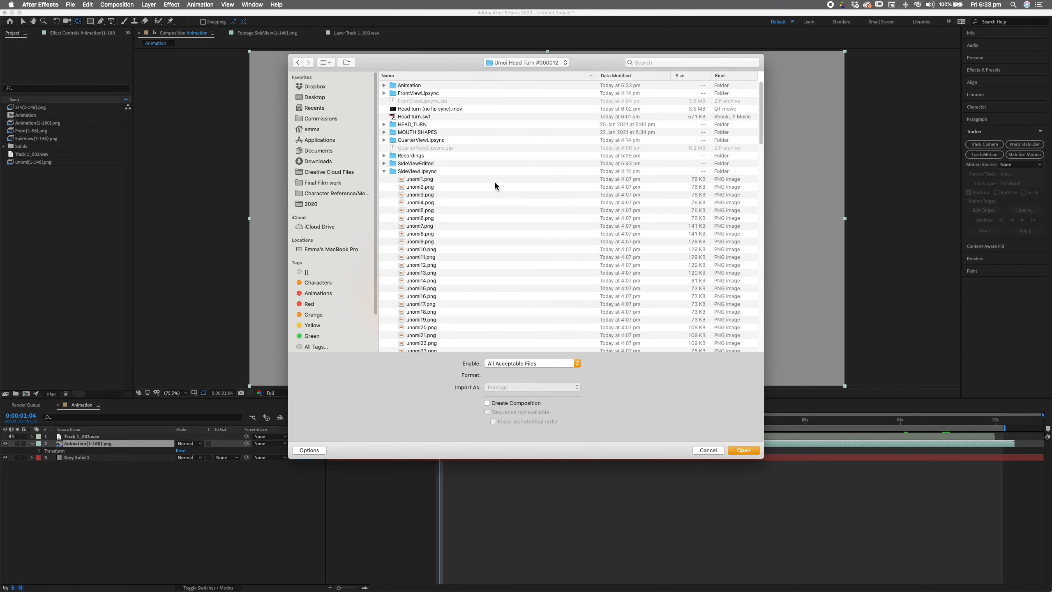
click(384, 170)
click(384, 163)
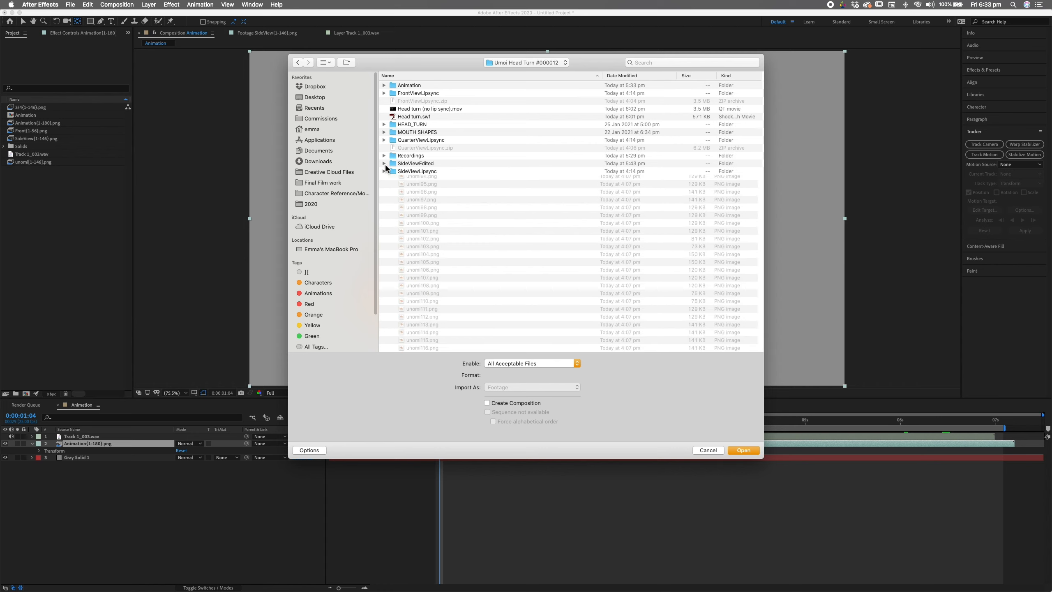
click(433, 169)
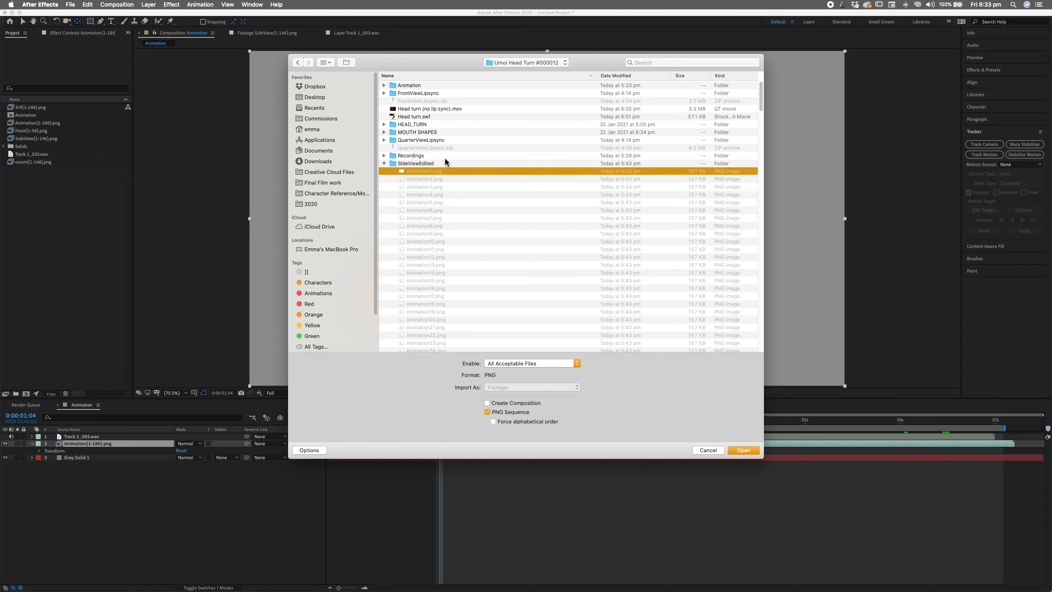
drag(761, 106, 754, 250)
click(437, 170)
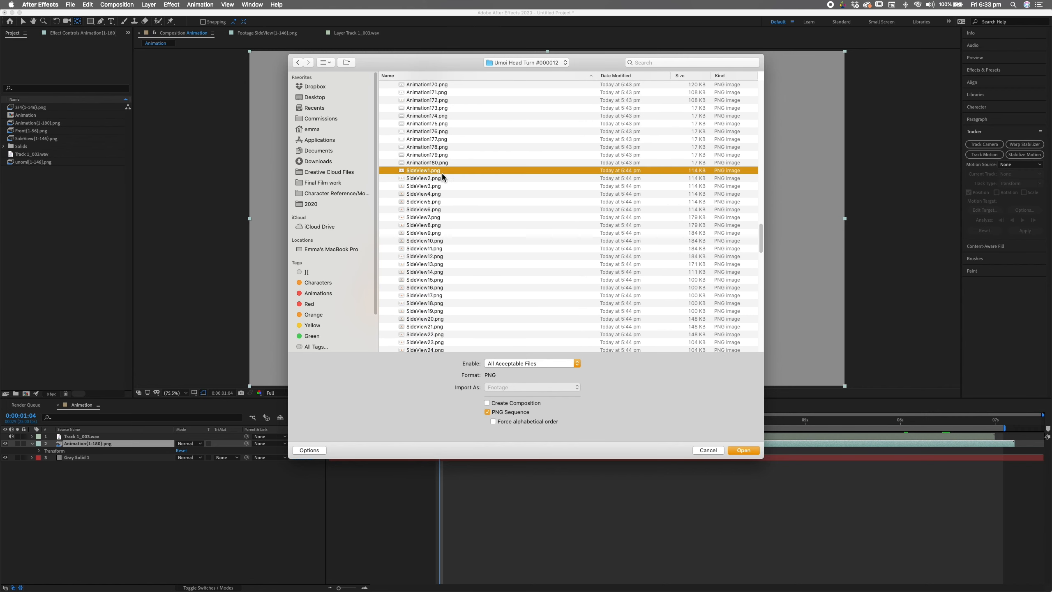
click(743, 449)
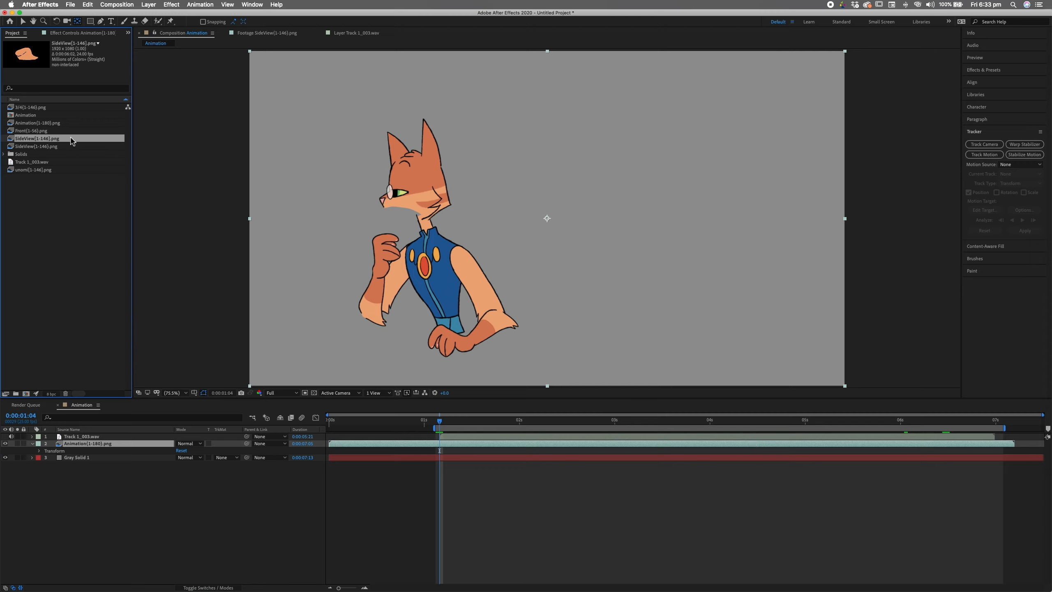
- Delete the duplicate SideView footage and interpret SideView[1-146].png at 25 fps
click(73, 147)
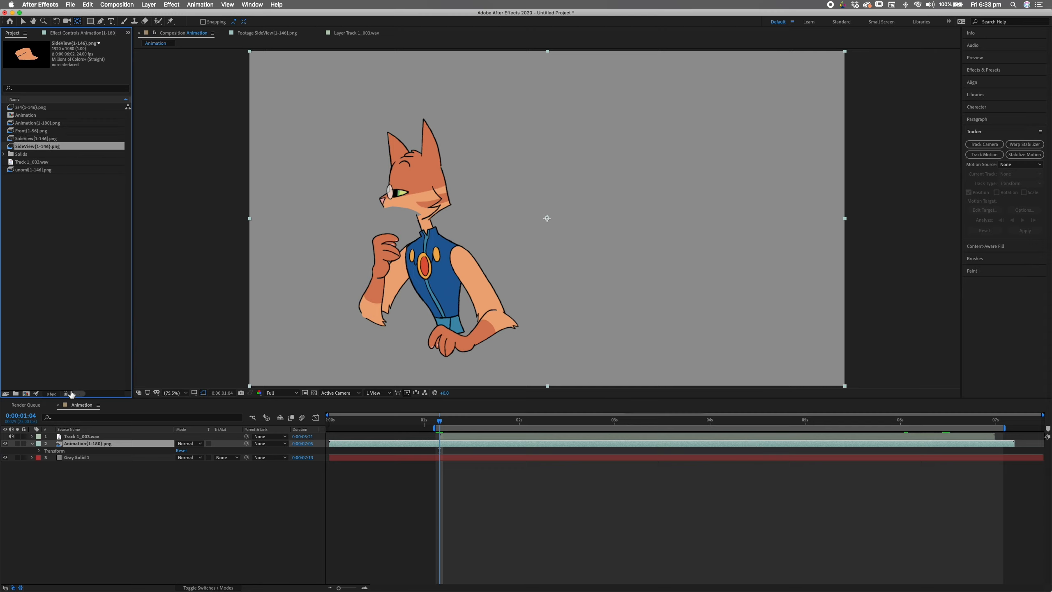
click(65, 393)
right_click(87, 141)
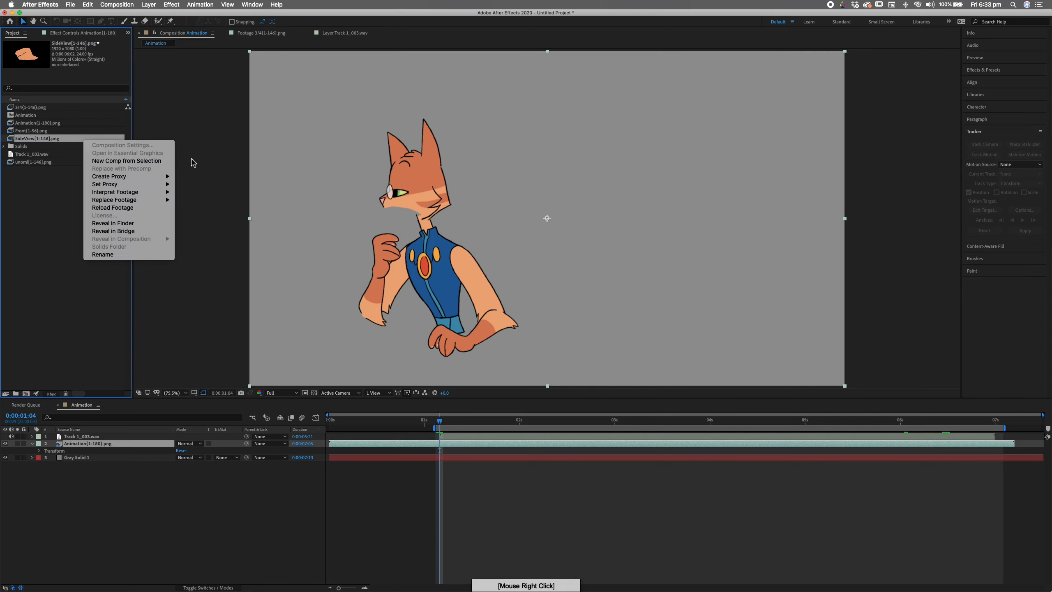
mouse_move(152, 198)
click(189, 192)
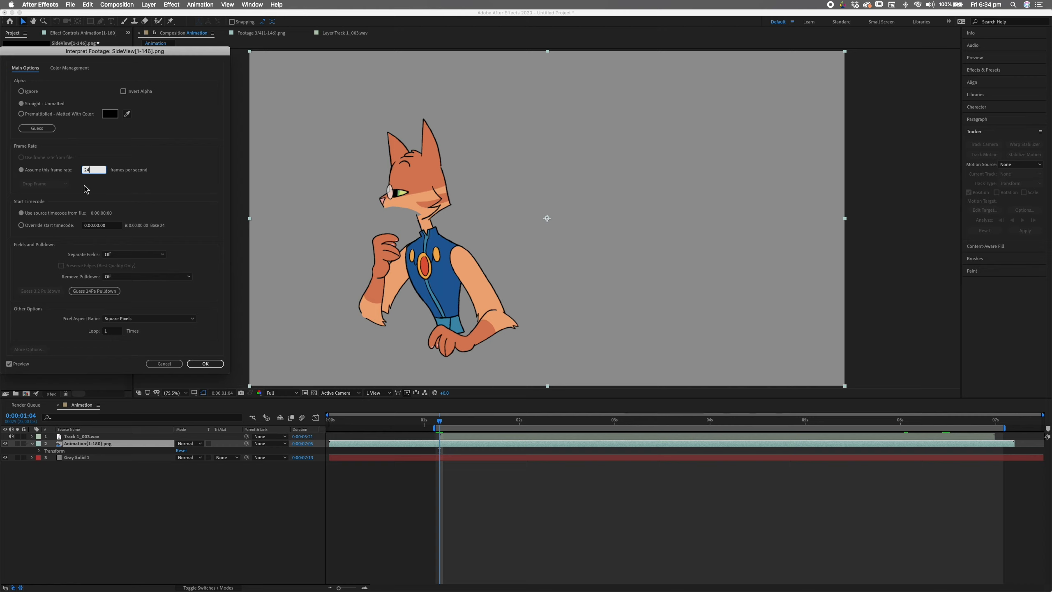
text(5)
click(205, 363)
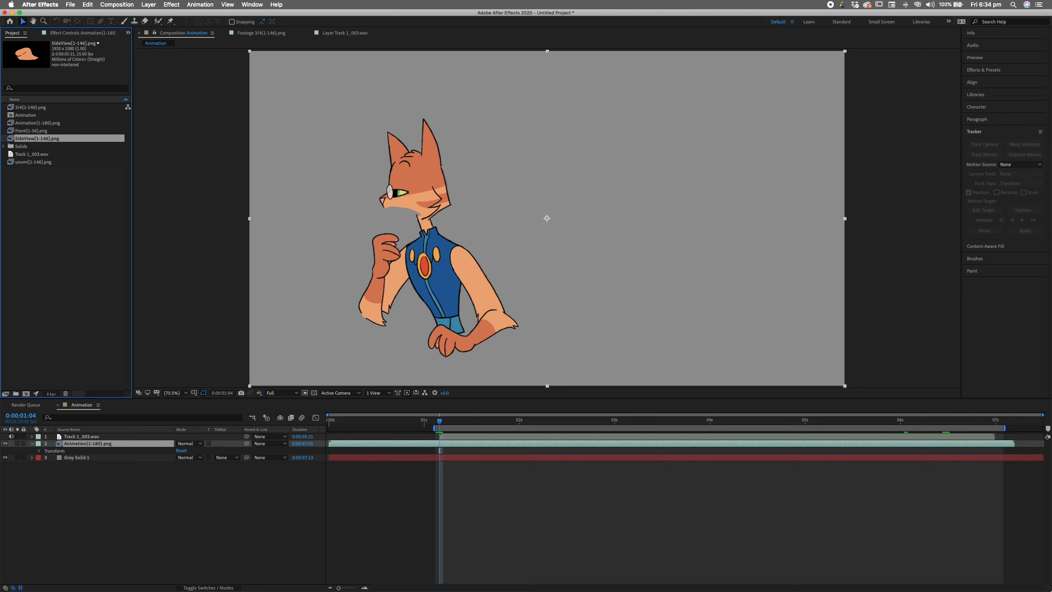
- Inspect the unomi, Front, Animation and 3/4 sequence details in the Project panel
click(35, 162)
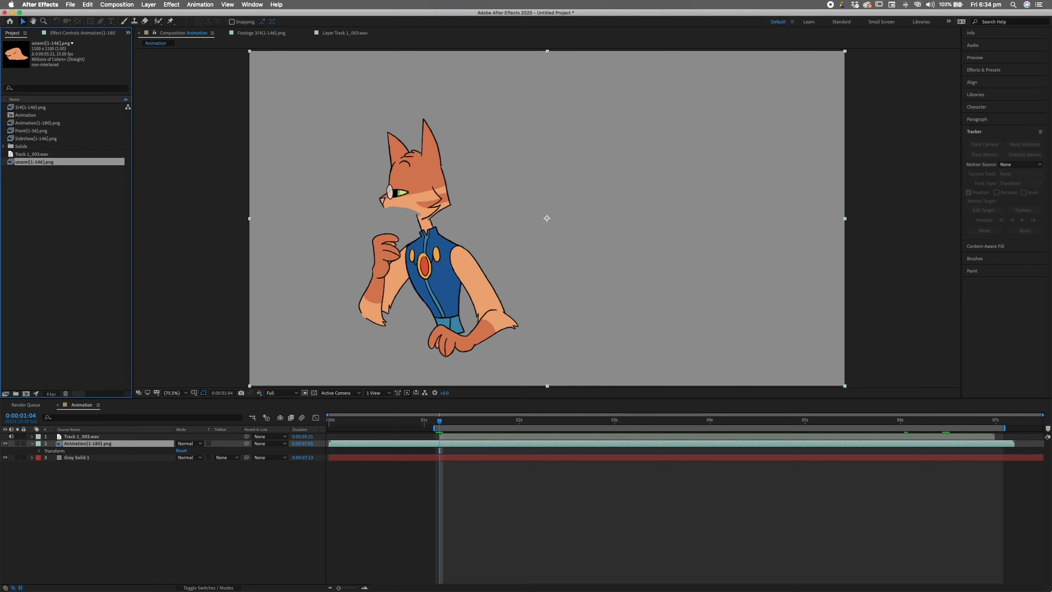
click(32, 131)
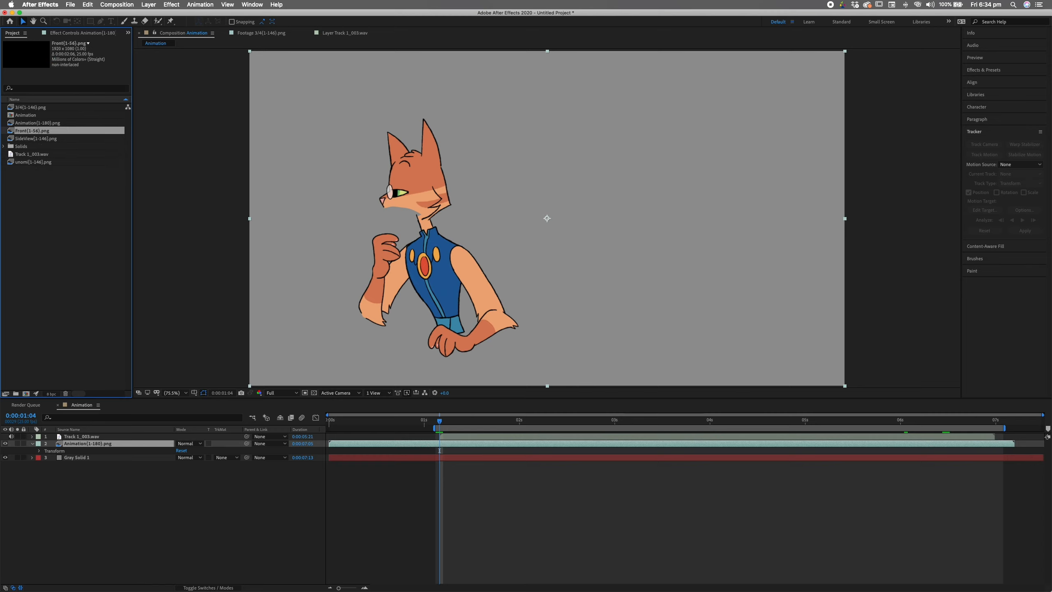
key(Up)
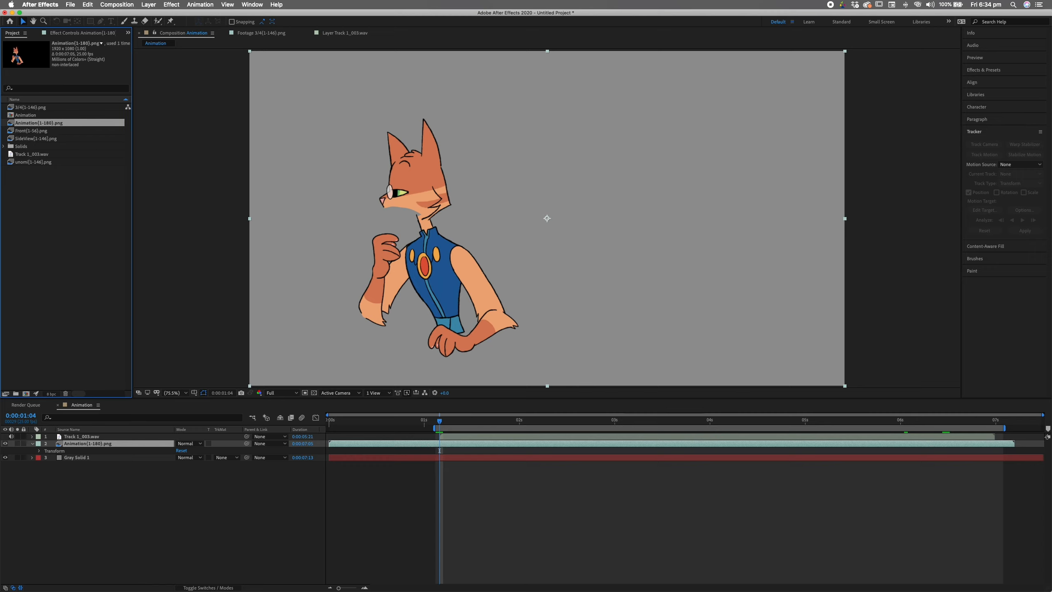
key(Up)
key(Up)
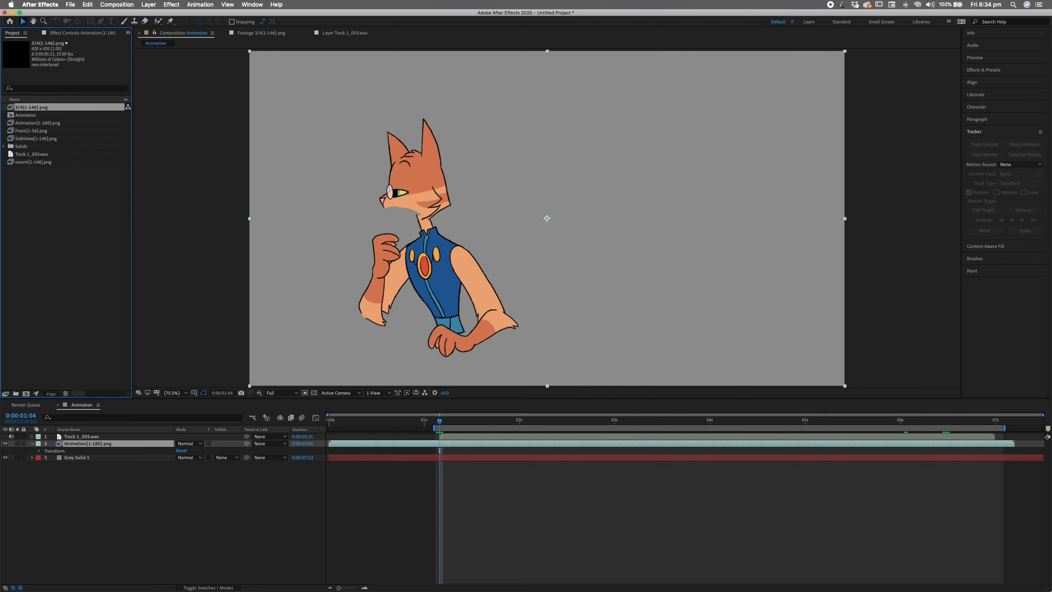
click(34, 162)
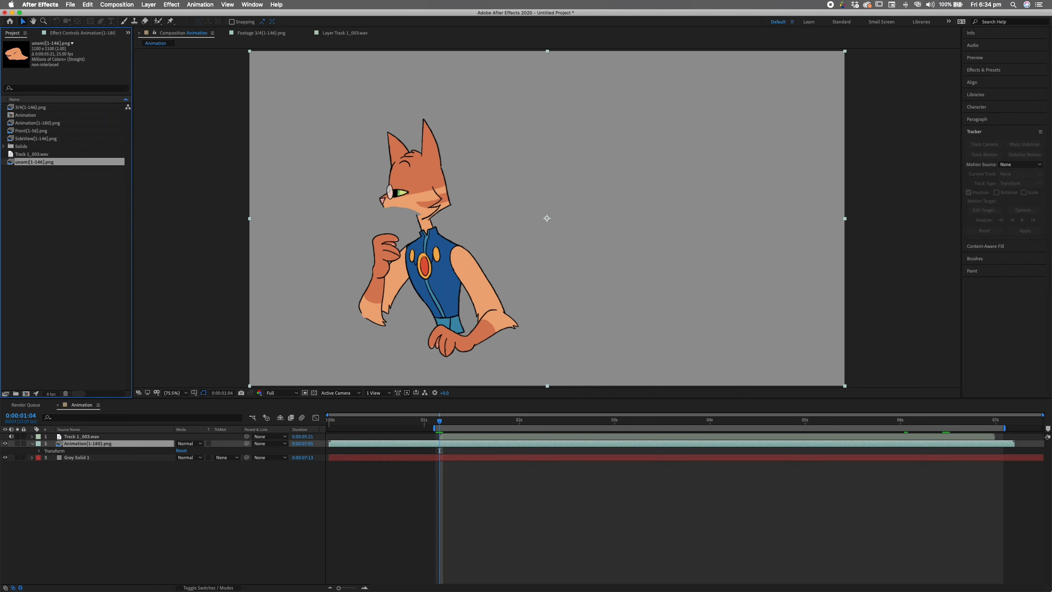
- Add SideView[1-146].png as a layer in the Animation composition and preview it
click(37, 139)
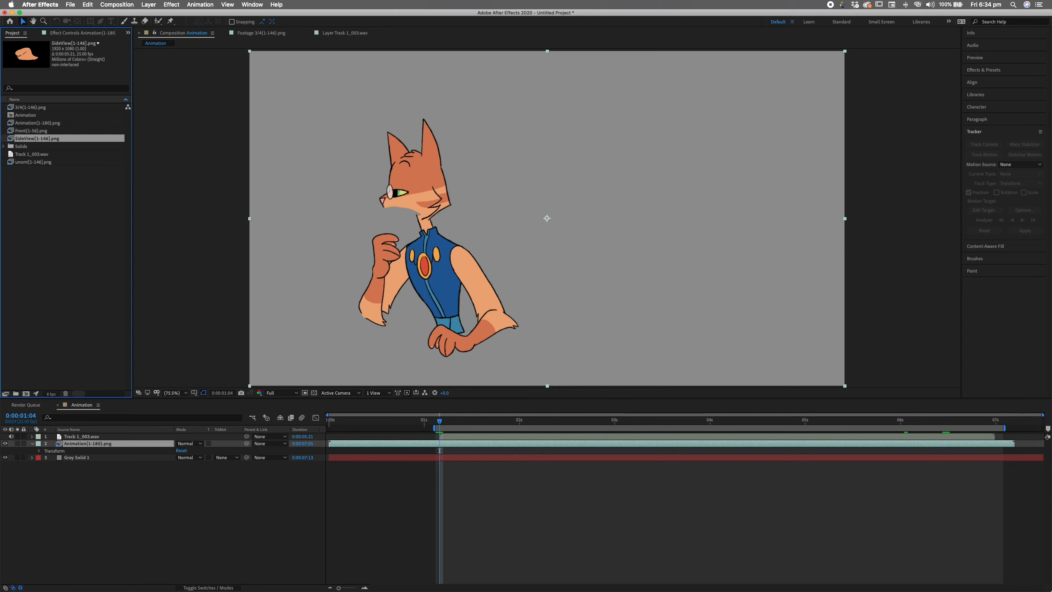
drag(46, 139, 254, 443)
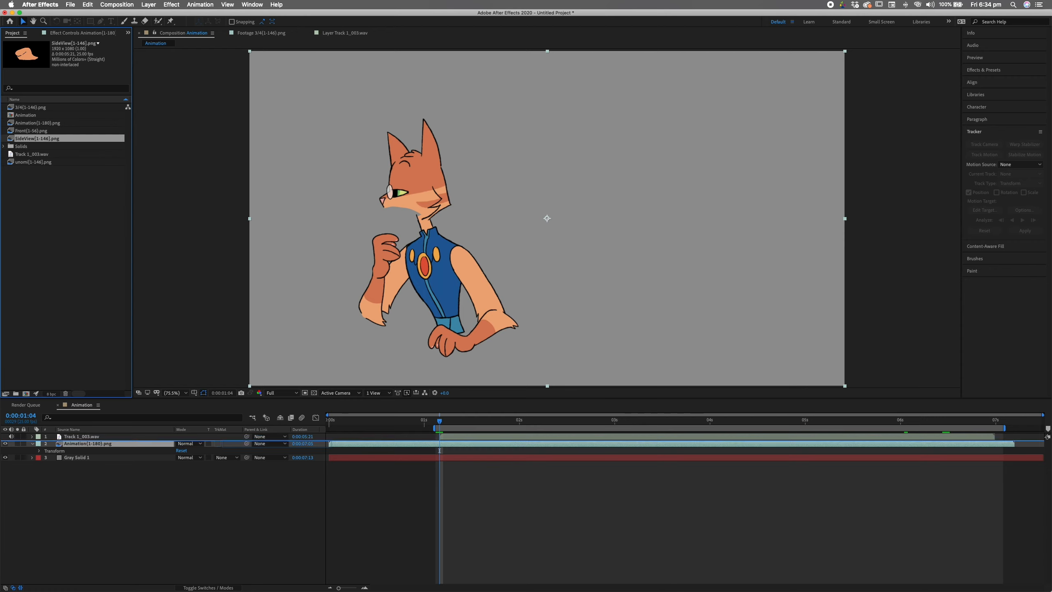
drag(440, 451, 438, 450)
key(space)
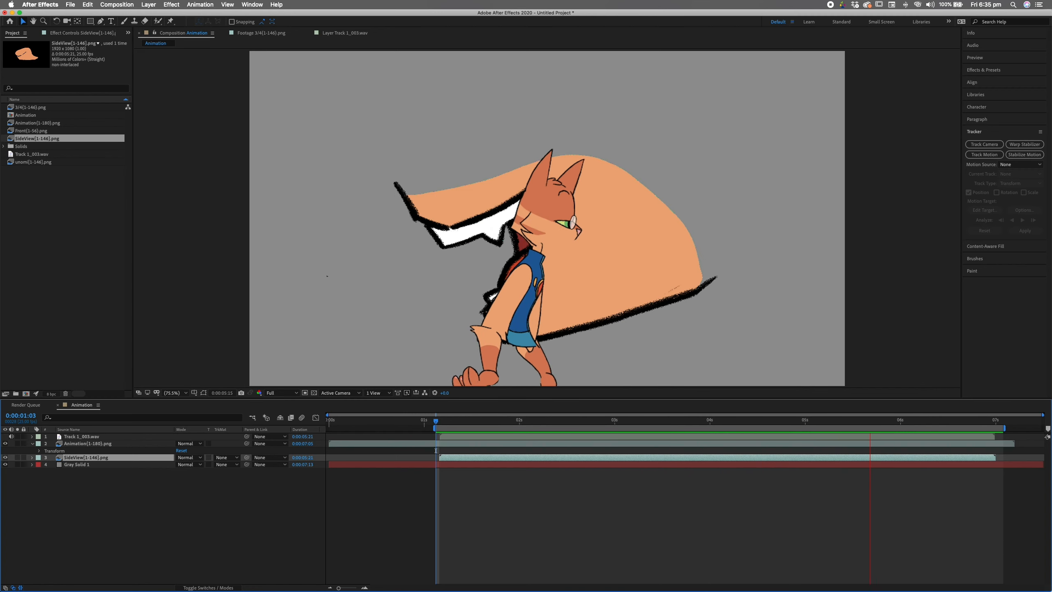
key(space)
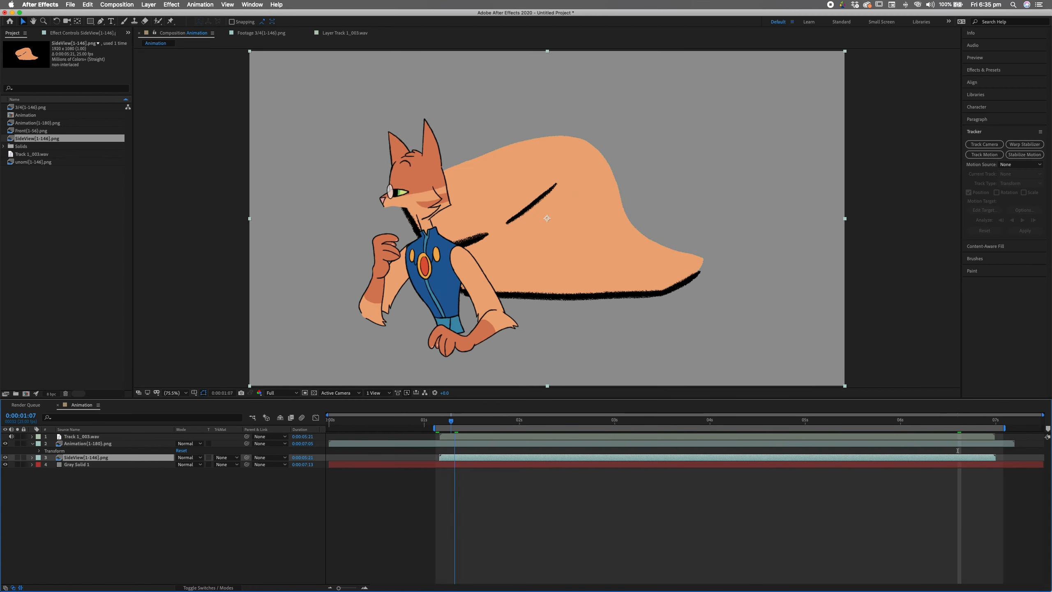
- Move the SideView layer above Animation{1-180}.png and scale it down at 1:04
click(440, 451)
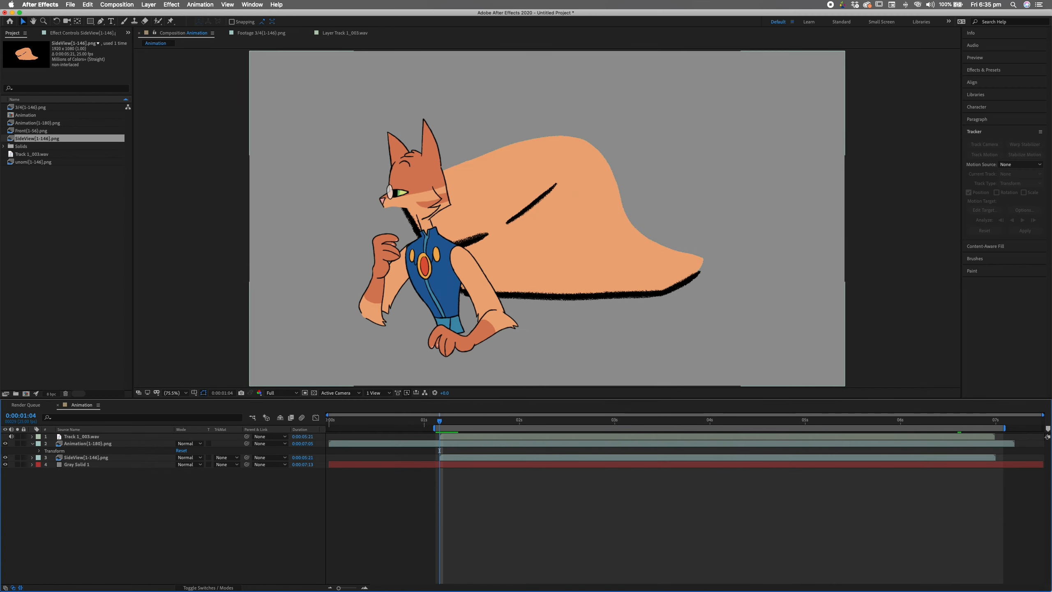
drag(127, 457, 130, 440)
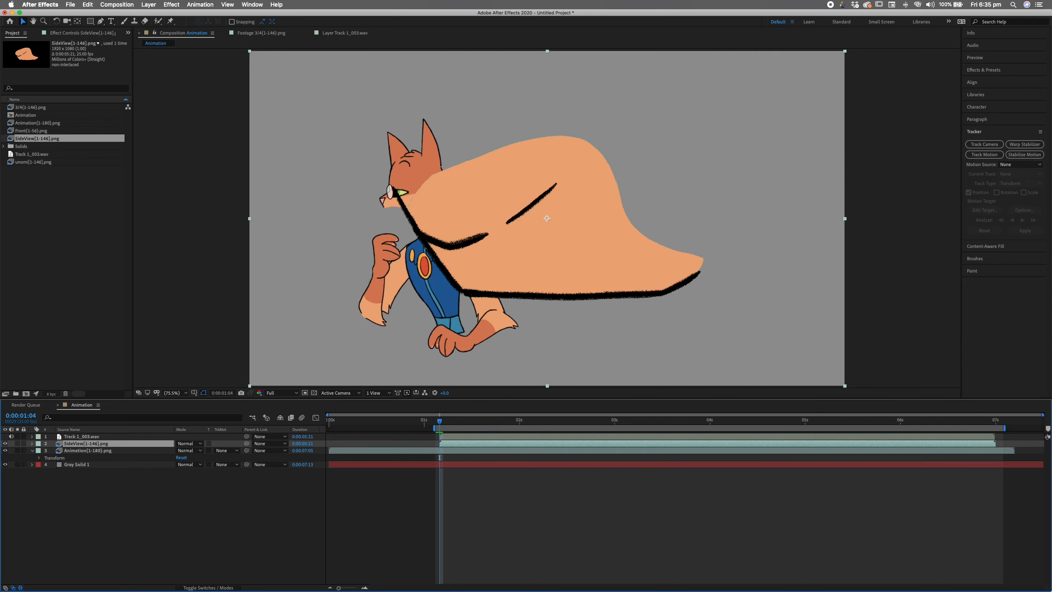
drag(250, 385, 442, 277)
- Move and shrink the SideView mouth onto the character's muzzle
key(Caps_Lock)
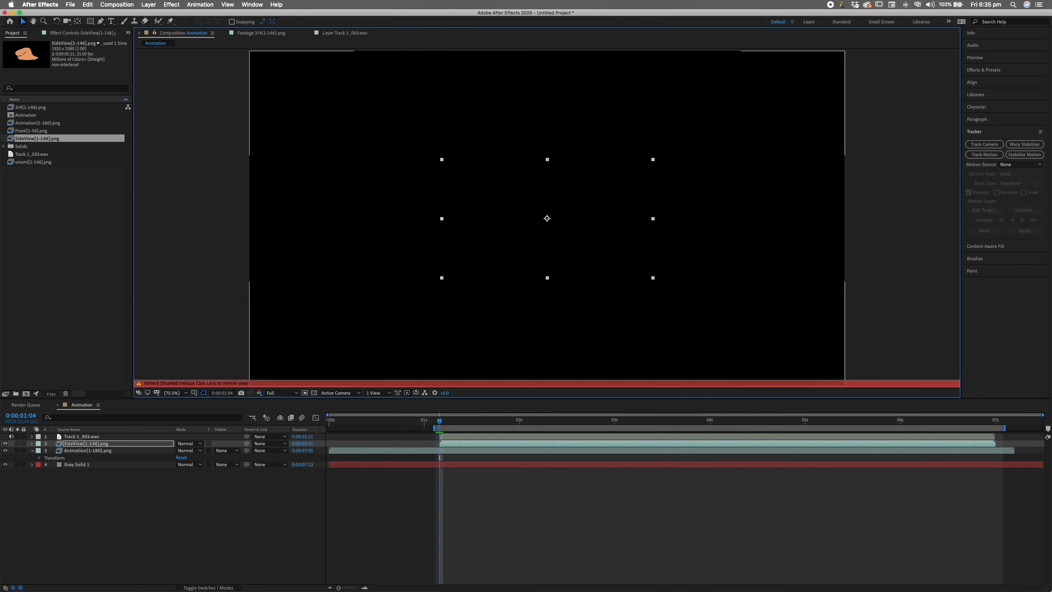
key(Caps_Lock)
drag(542, 222, 427, 216)
drag(326, 272, 371, 247)
drag(433, 219, 415, 215)
key(super+shift+a)
click(415, 215)
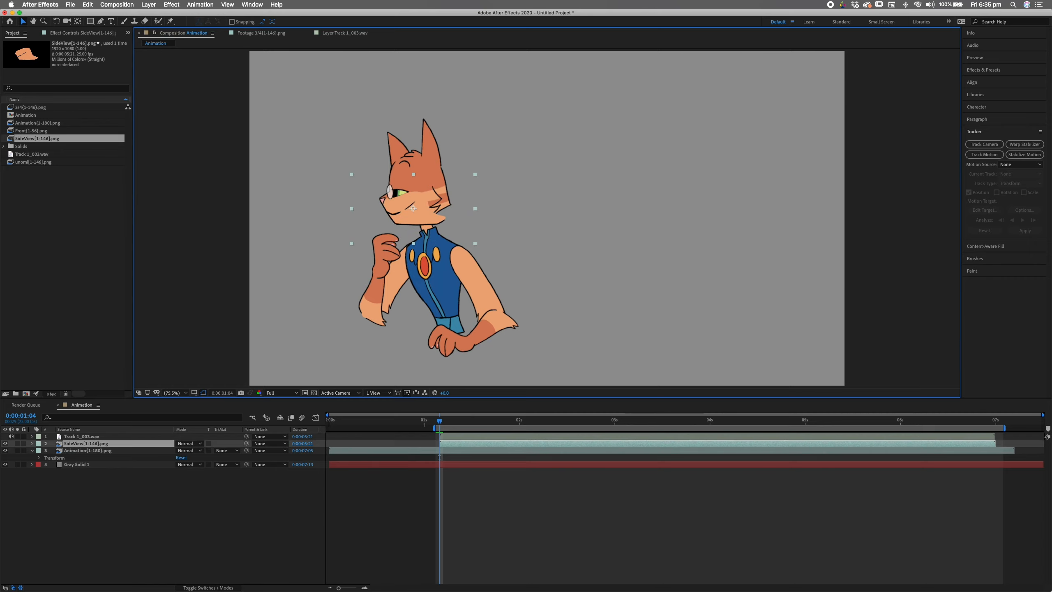
drag(475, 243, 407, 214)
- Nudge the side-view mouth into exact position with the arrow keys
key(Up)
key(Up)
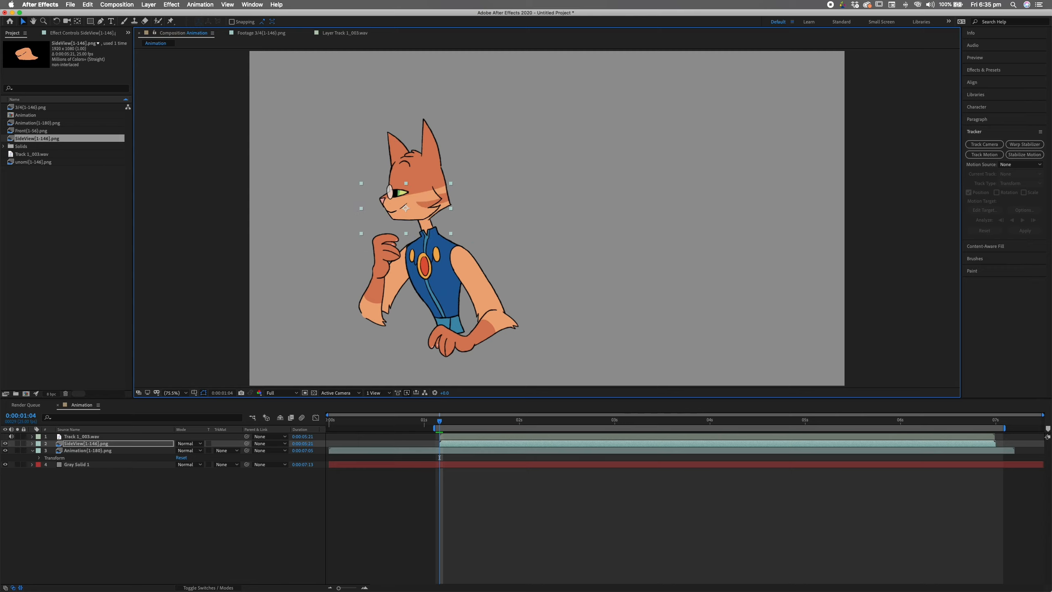
key(Left)
key(Left)
key(Up)
key(Left)
key(Down)
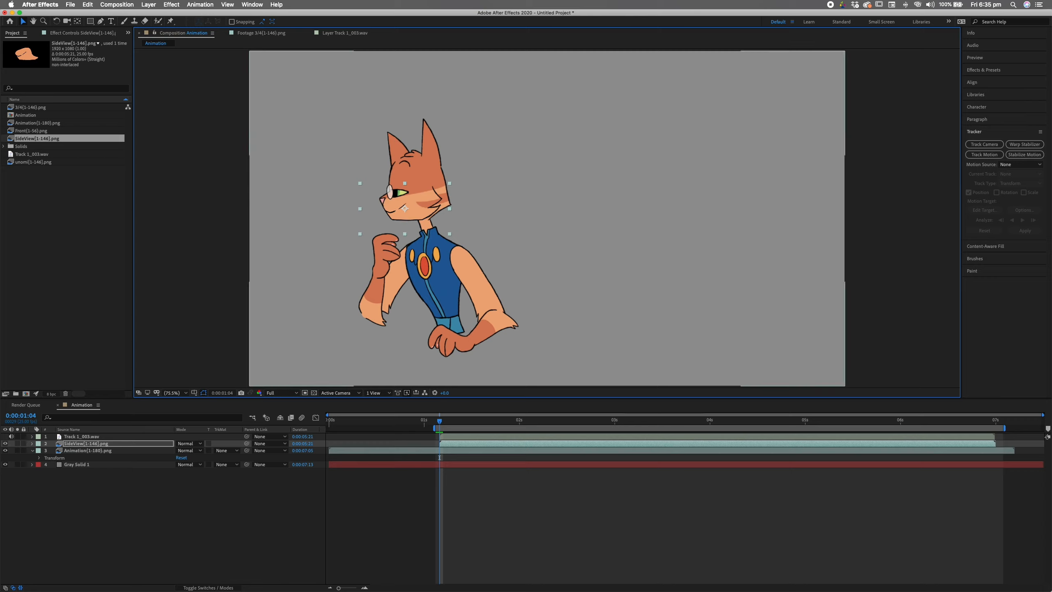
key(Right)
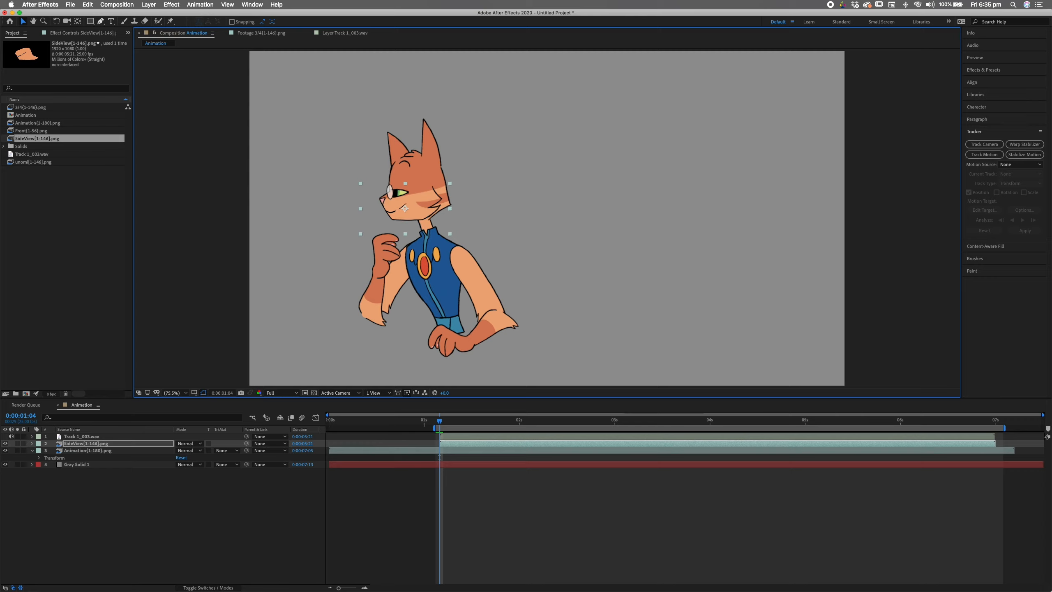
- Move the mouth layer's anchor point to the muzzle's left edge with the Pan Behind tool
key(y)
drag(405, 209, 382, 206)
click(88, 450)
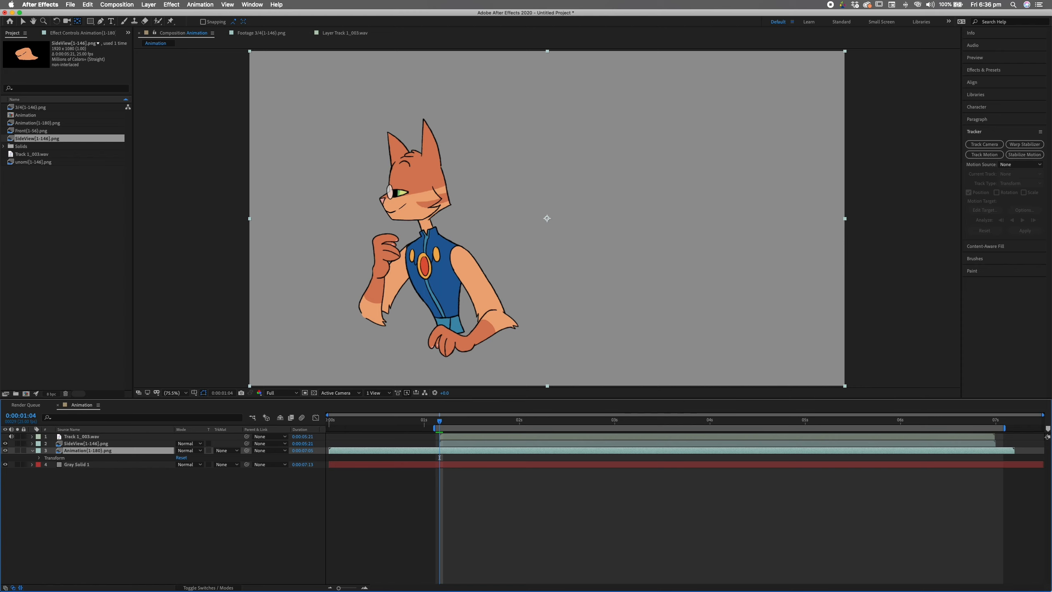
- Create a position-and-rotation tracker on the Animation layer as motion source
click(984, 154)
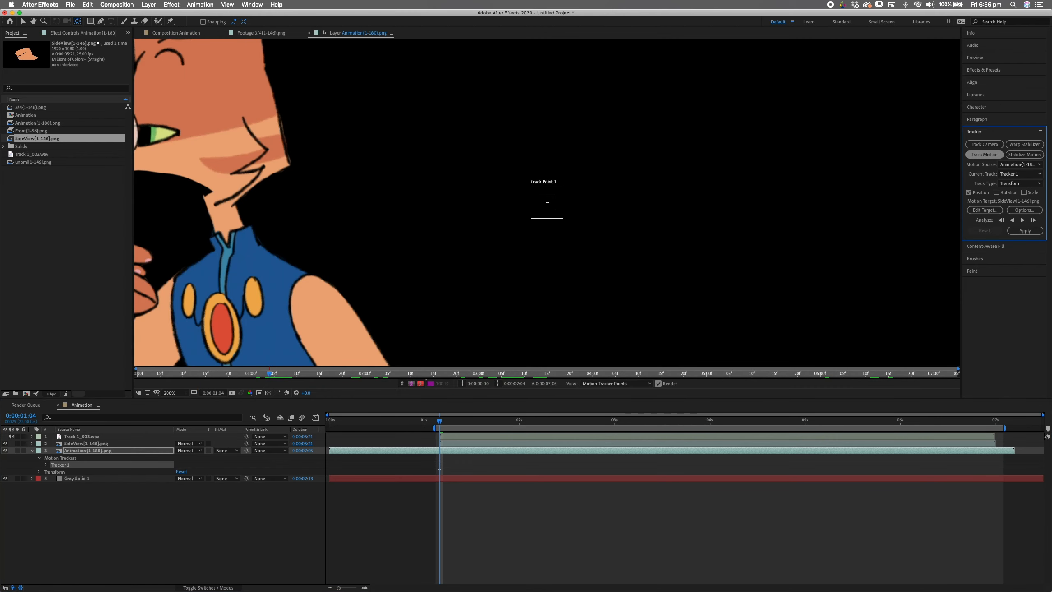
click(1020, 164)
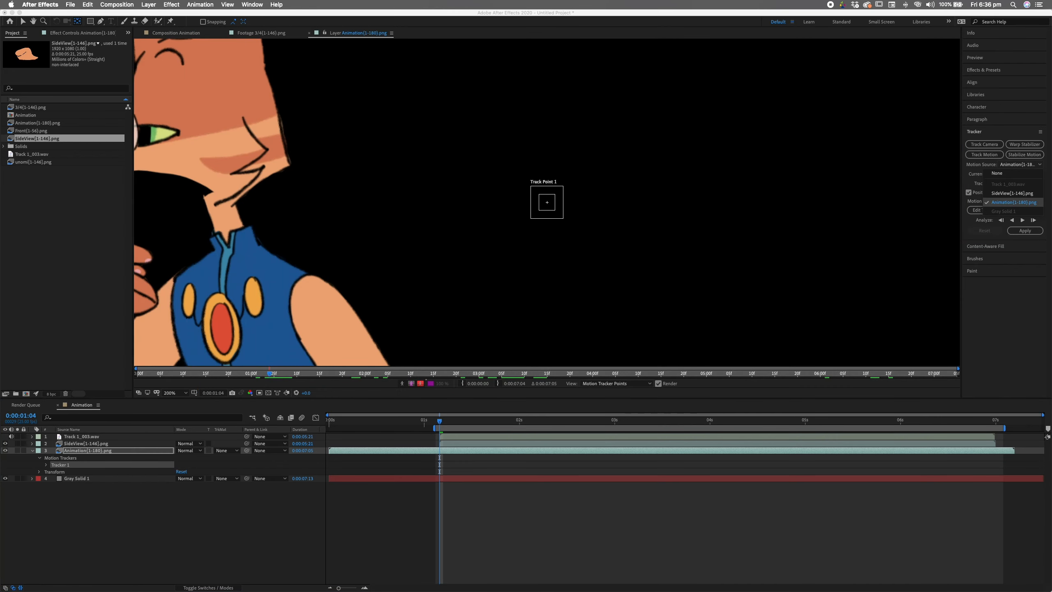
click(1013, 202)
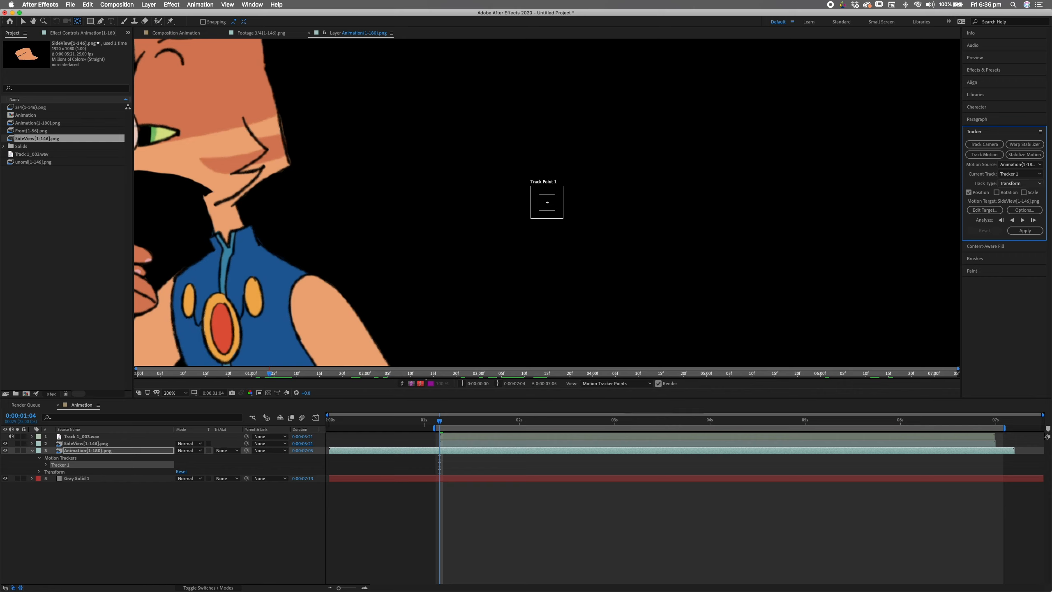
key(space)
drag(373, 199, 541, 210)
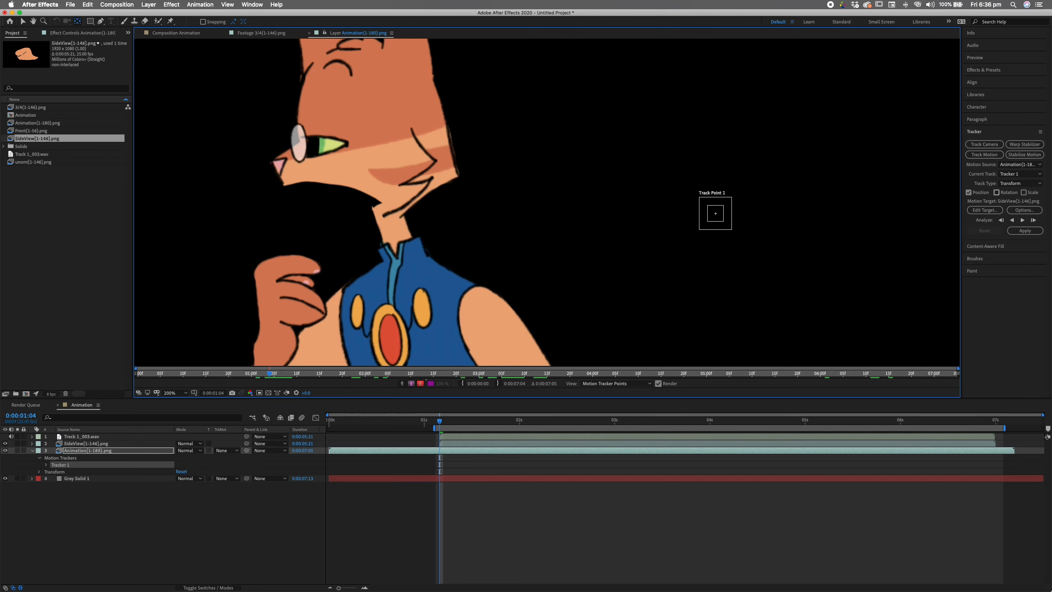
click(996, 192)
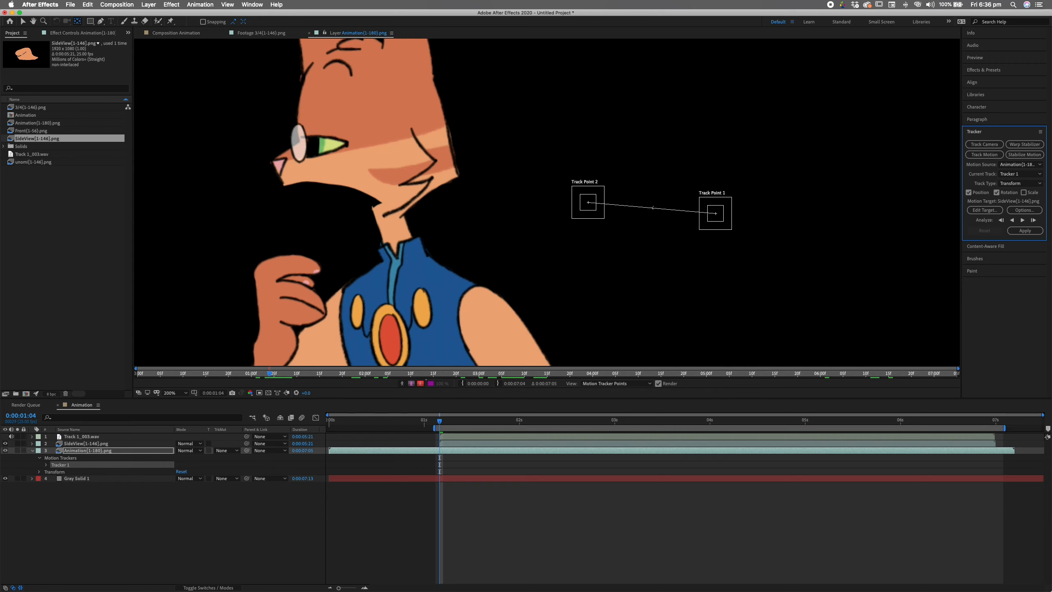
click(1024, 210)
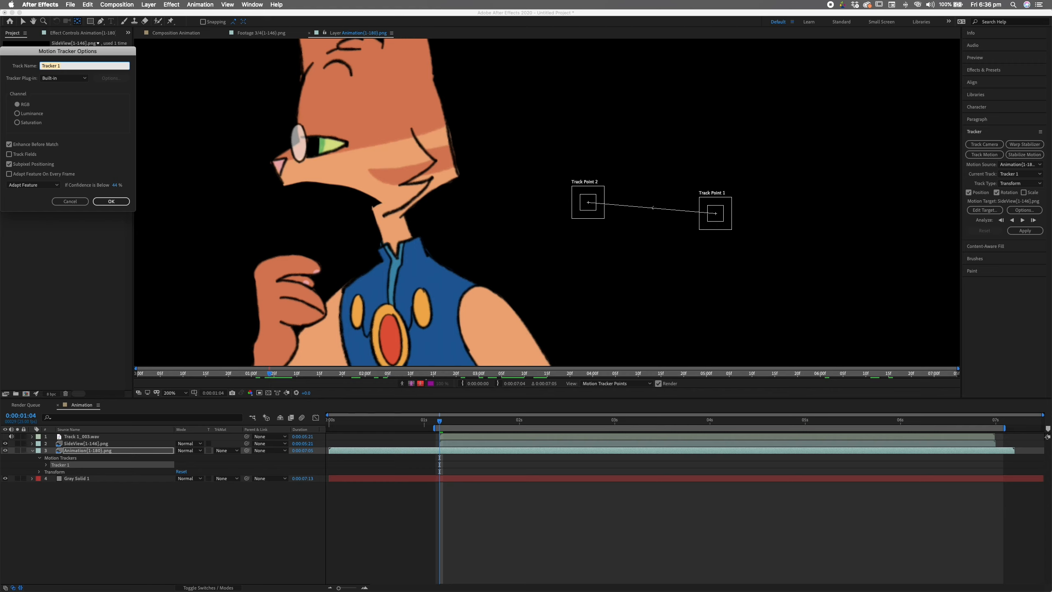
- Accept the tracker options, then fit Track Point 1 on the nose and Track Point 2 on the chin
key(Return)
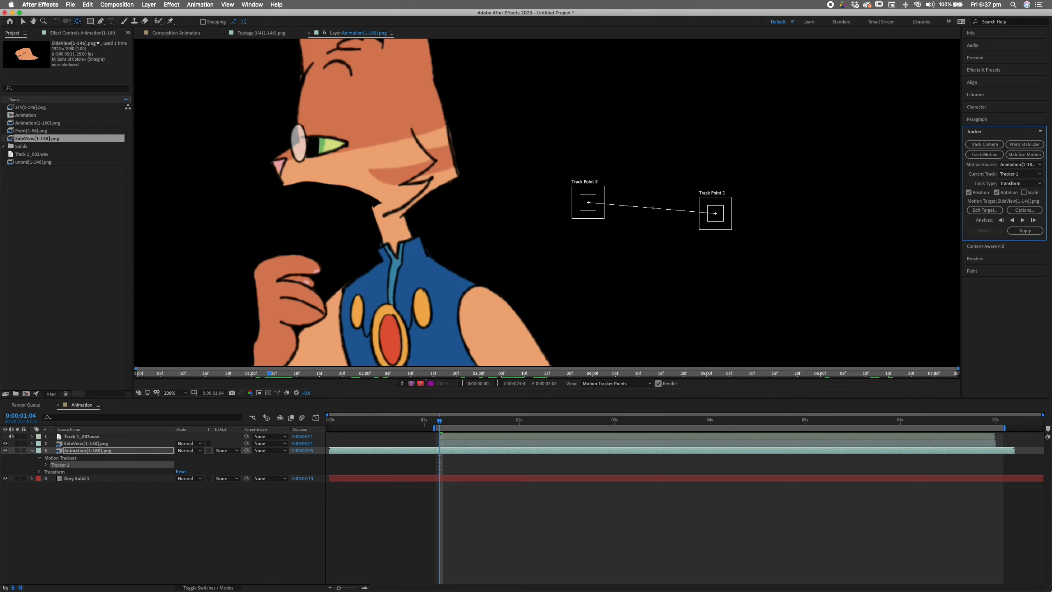
drag(723, 220, 238, 126)
click(1022, 219)
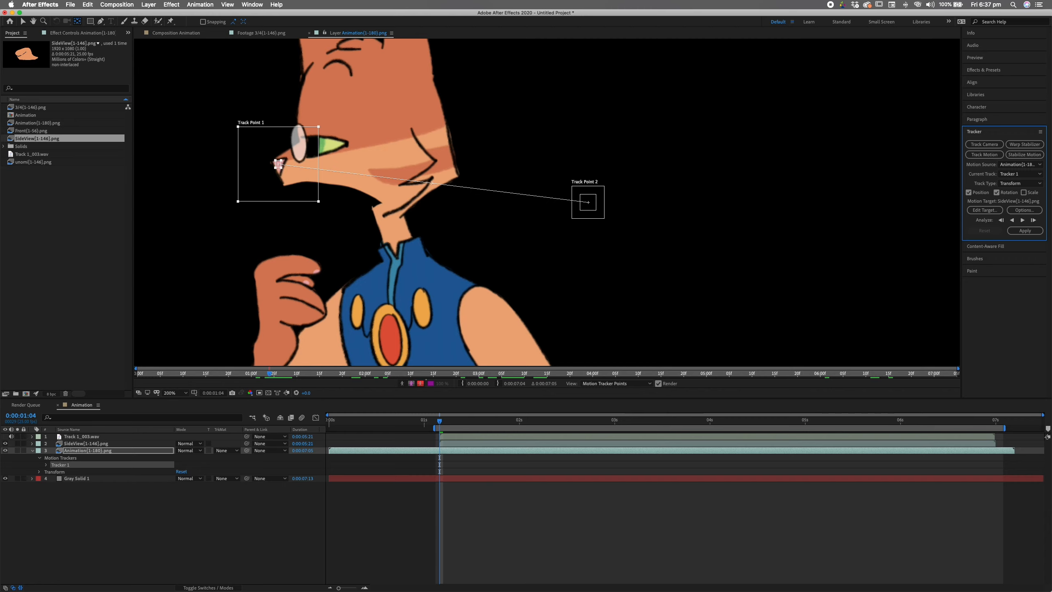
drag(596, 210, 388, 219)
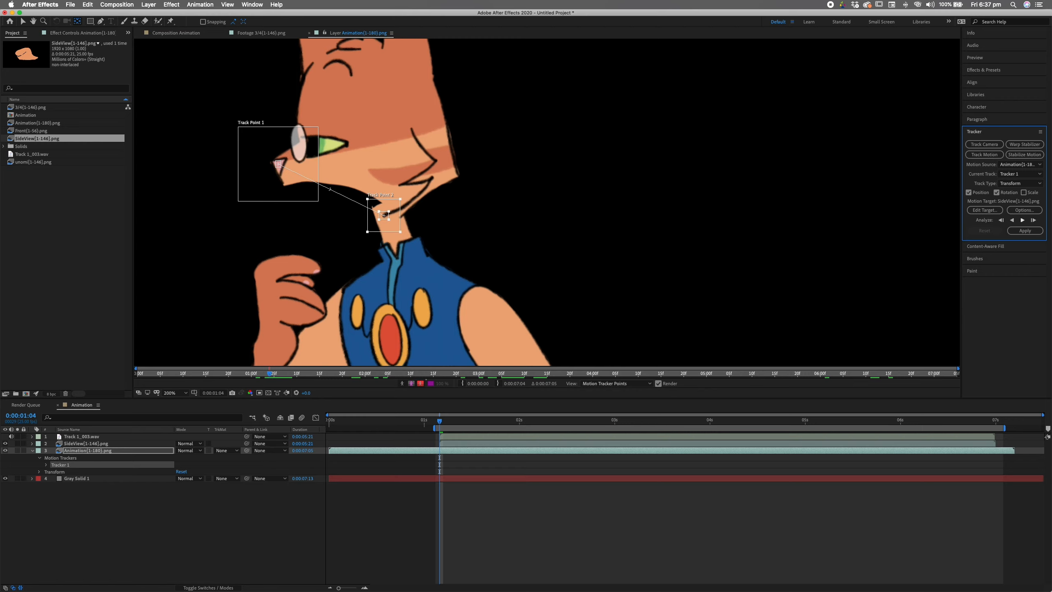
- Analyse the track forward, stop where it drifts, and replay the tracked section
click(1022, 220)
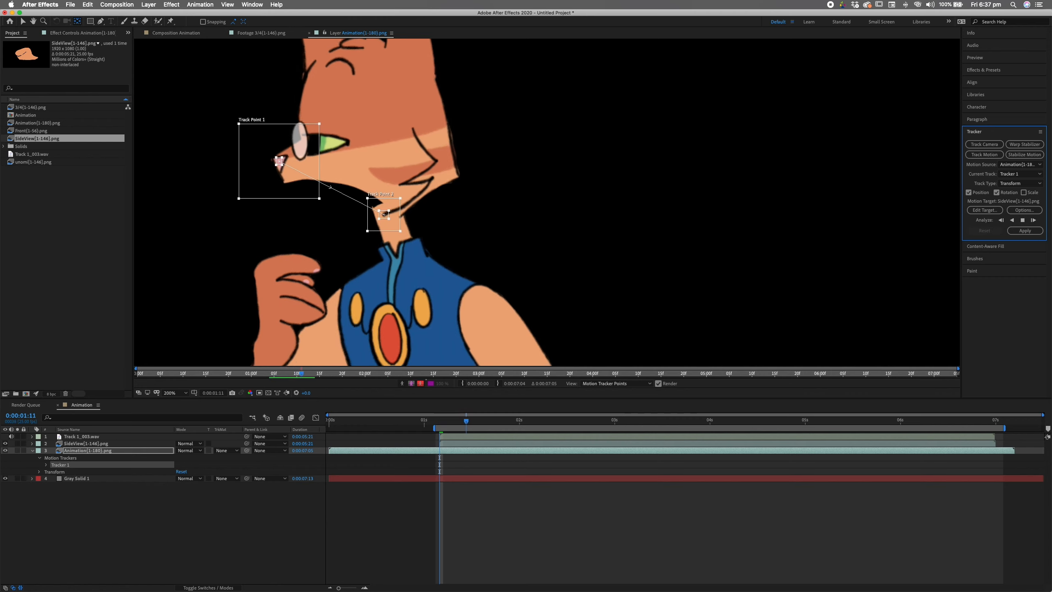
click(1021, 220)
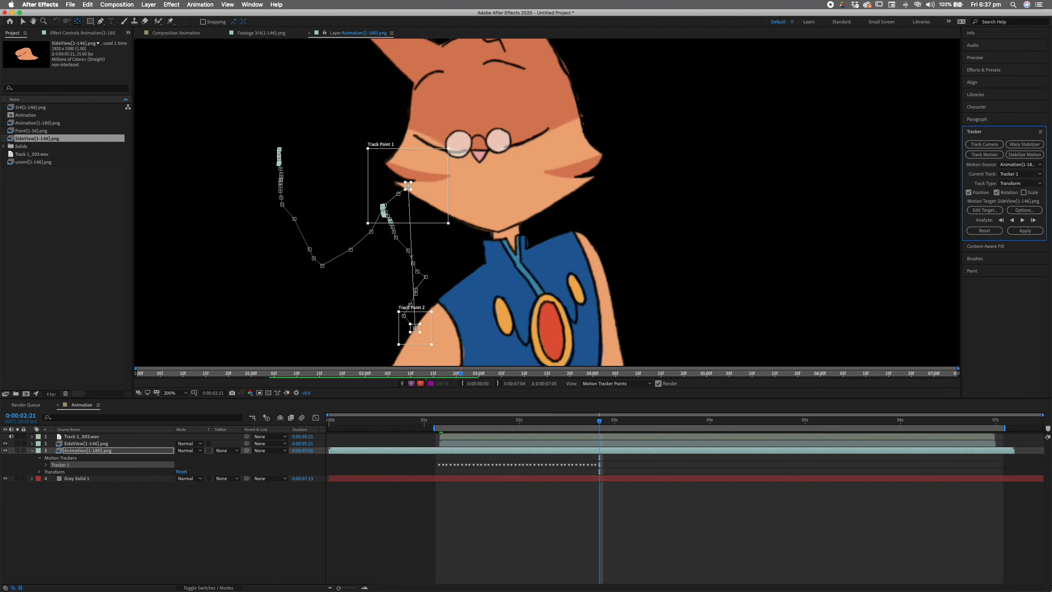
drag(599, 421, 565, 421)
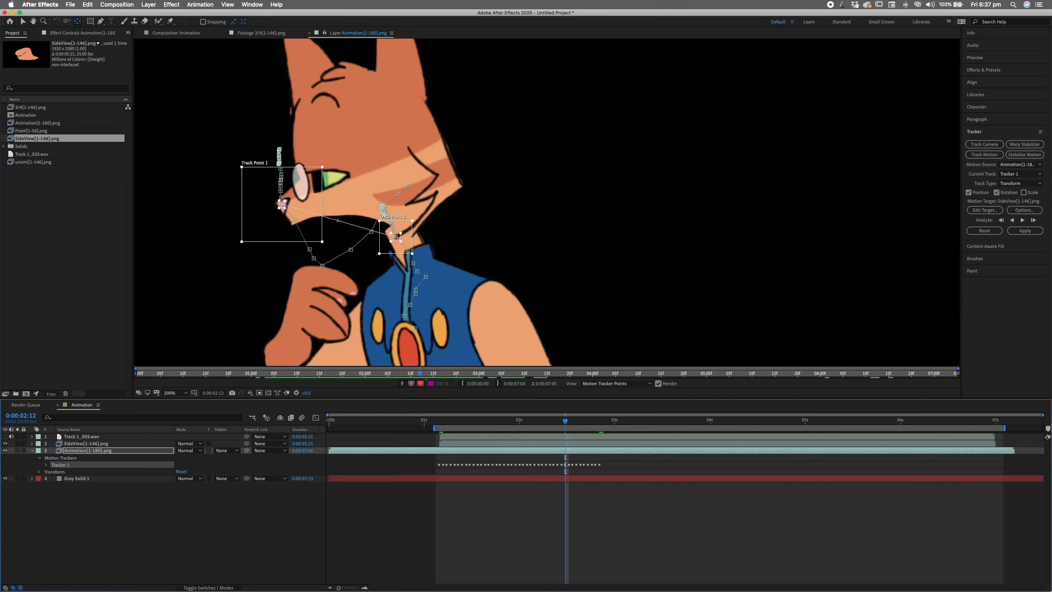
key(space)
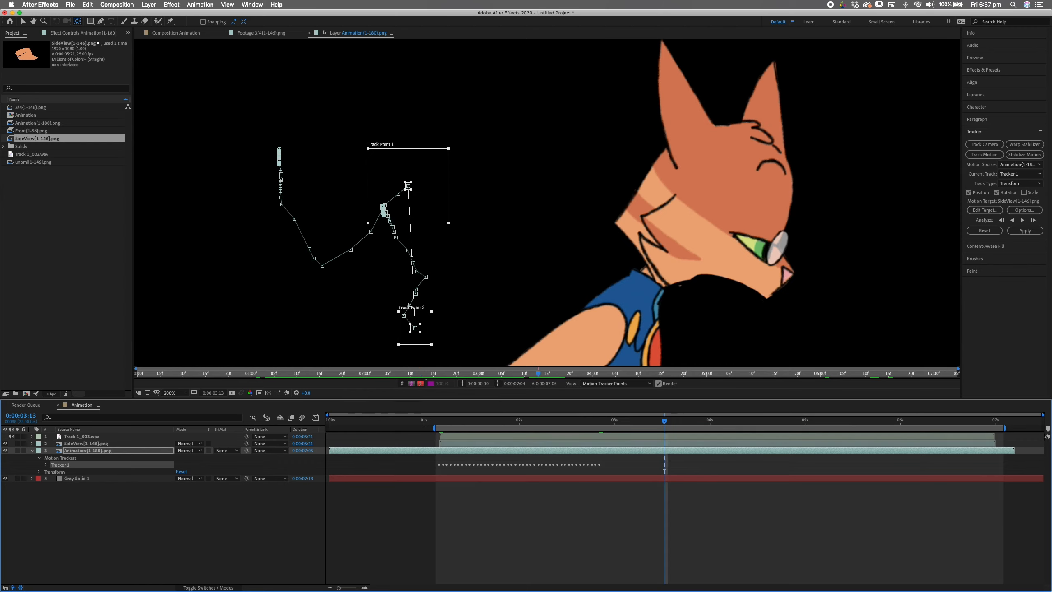
- Realign both track points on the nose and chin, stepping frames around 05:03
drag(408, 186, 786, 275)
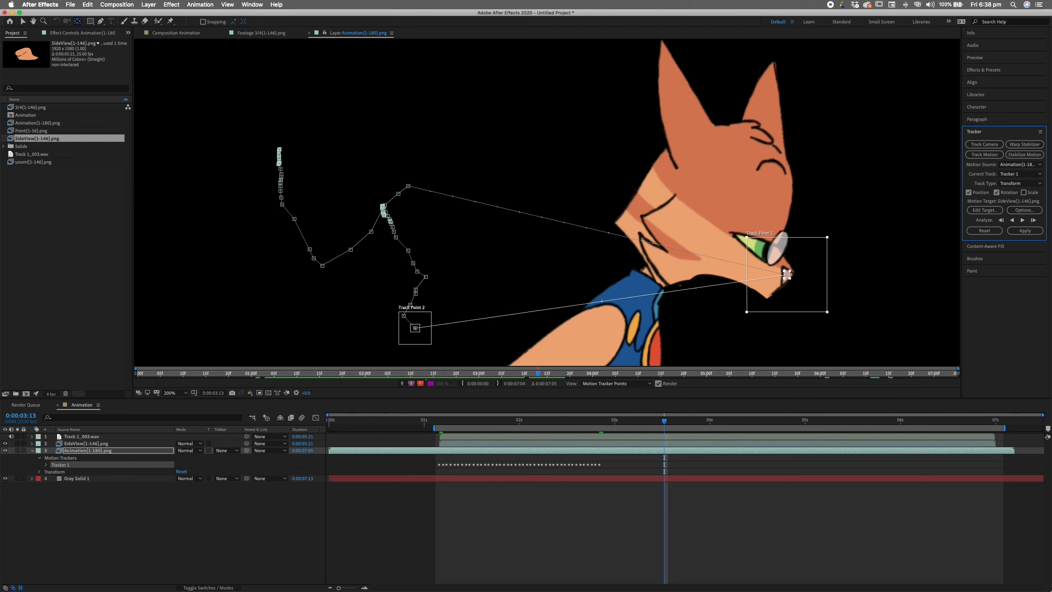
drag(415, 327, 674, 289)
click(1022, 220)
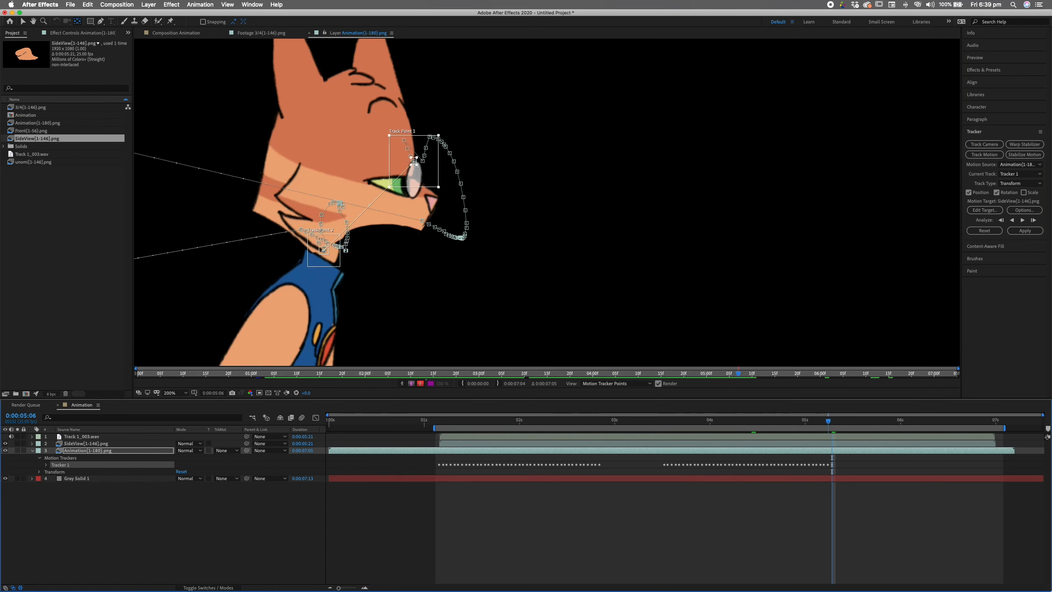
key(Page_Up)
key(Page_Up)
key(Page_Up)
key(Page_Up)
key(Page_Up)
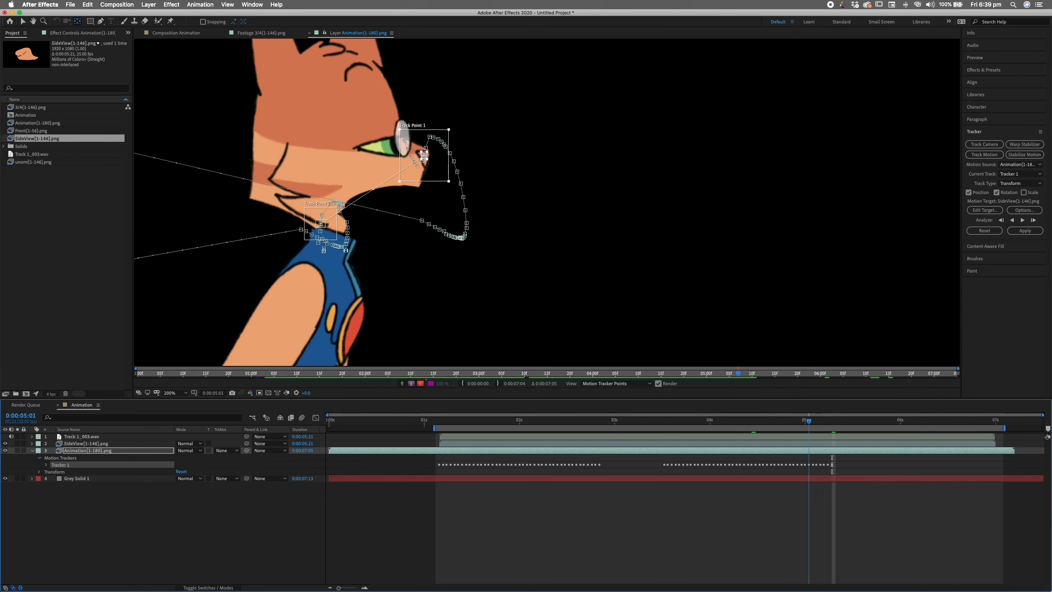
key(Page_Down)
key(Page_Down)
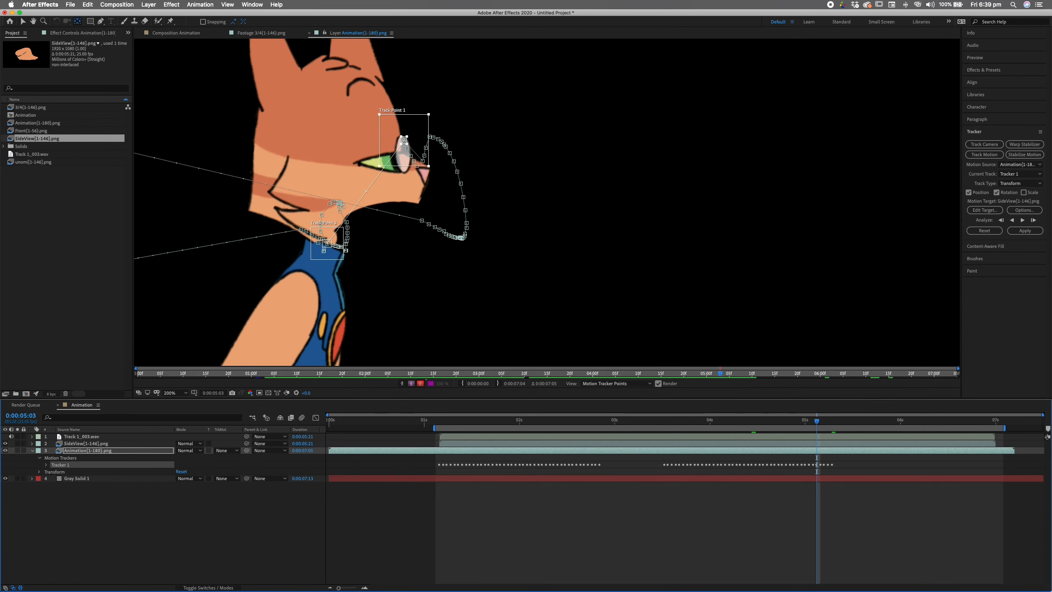
drag(404, 139, 424, 174)
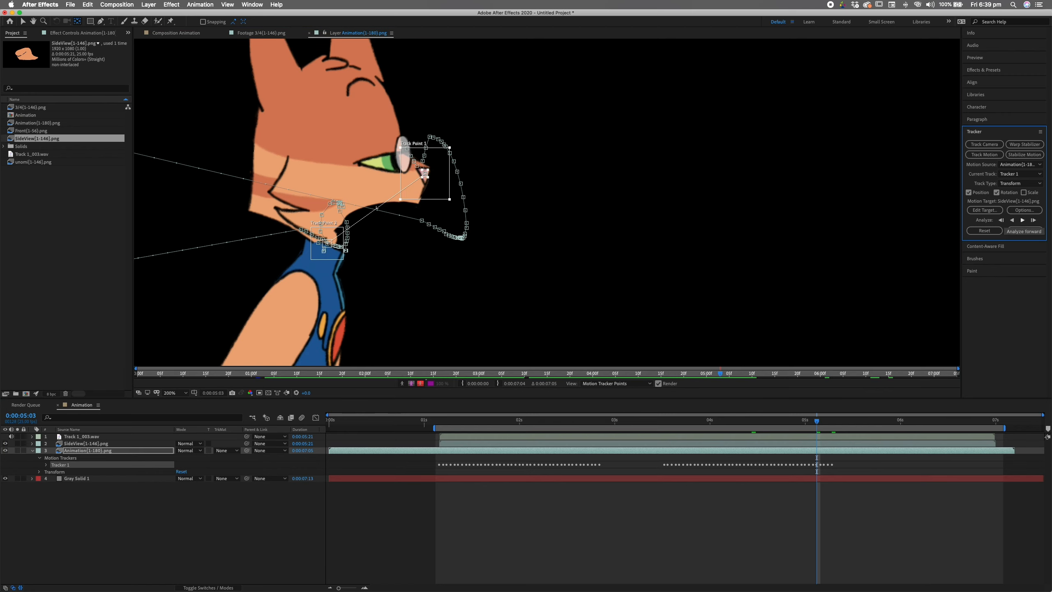
key(Page_Down)
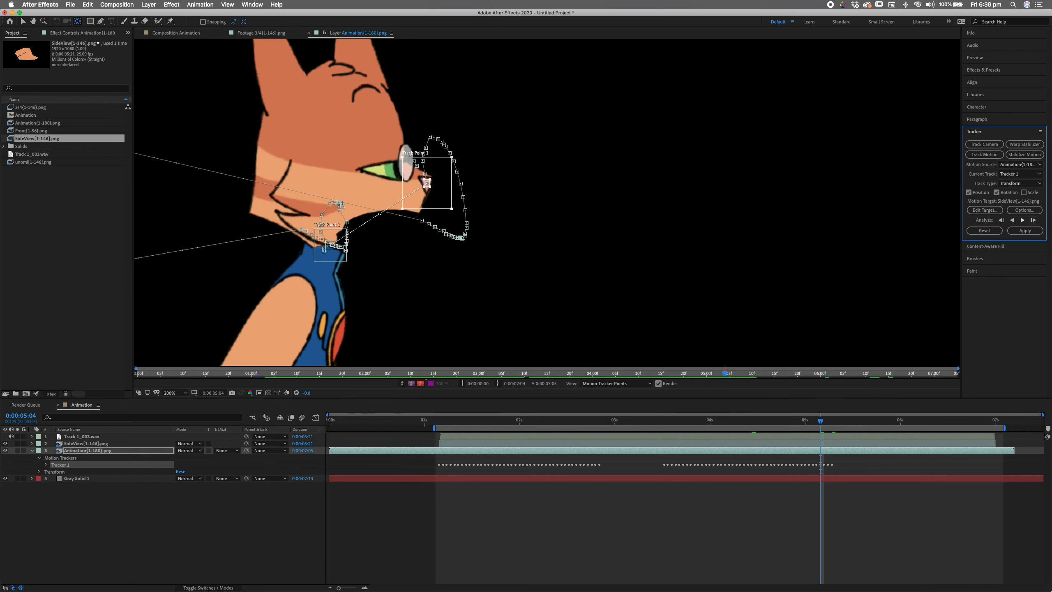
- Analyse forward from 05:04, add one more frame, and review the finished track
click(1022, 219)
click(1022, 219)
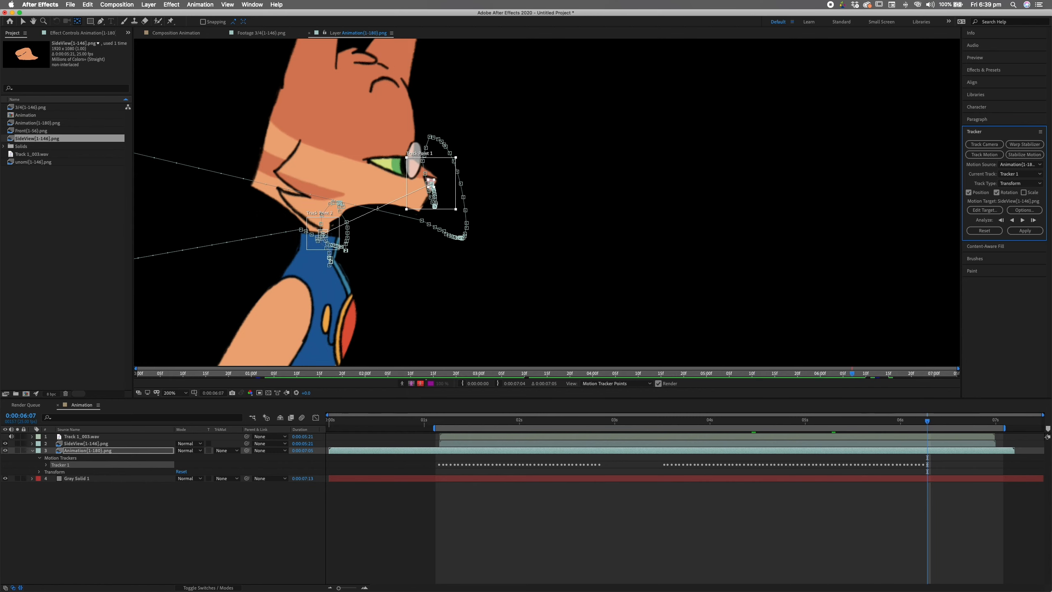
drag(926, 421, 817, 421)
drag(325, 236, 325, 238)
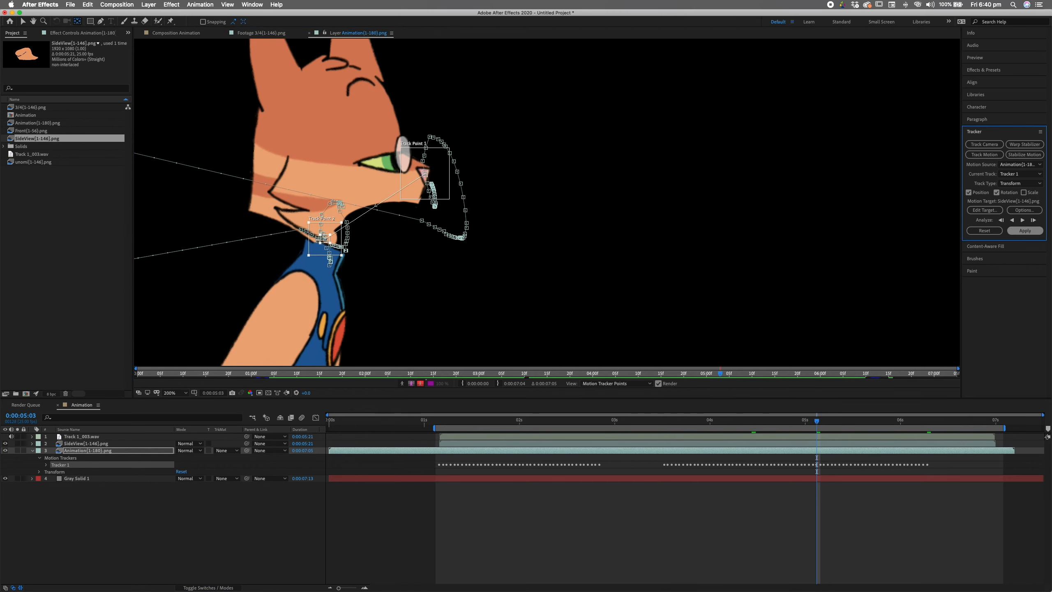
click(1033, 220)
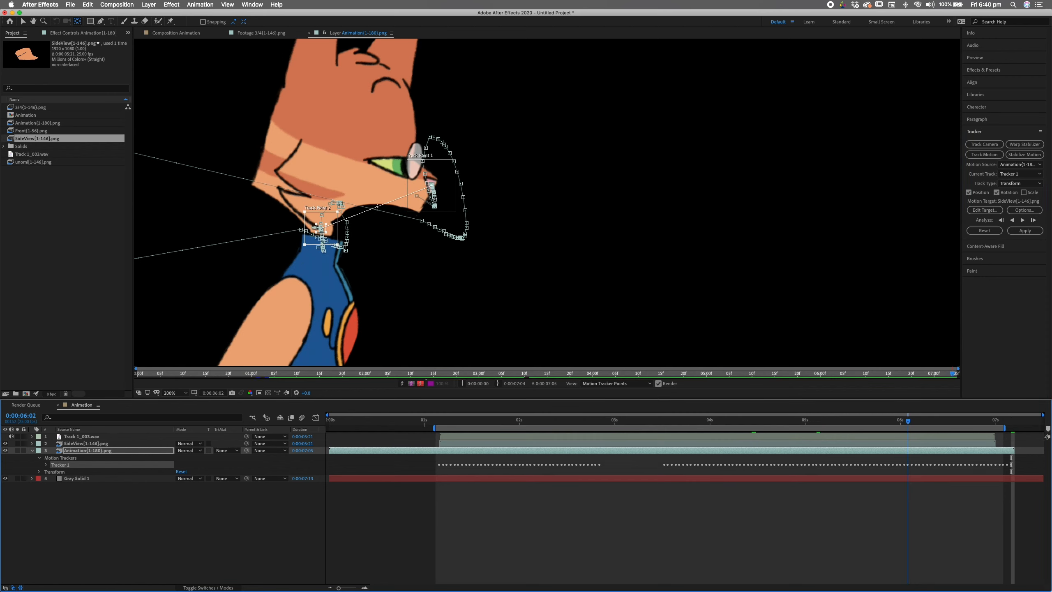
drag(908, 421, 439, 421)
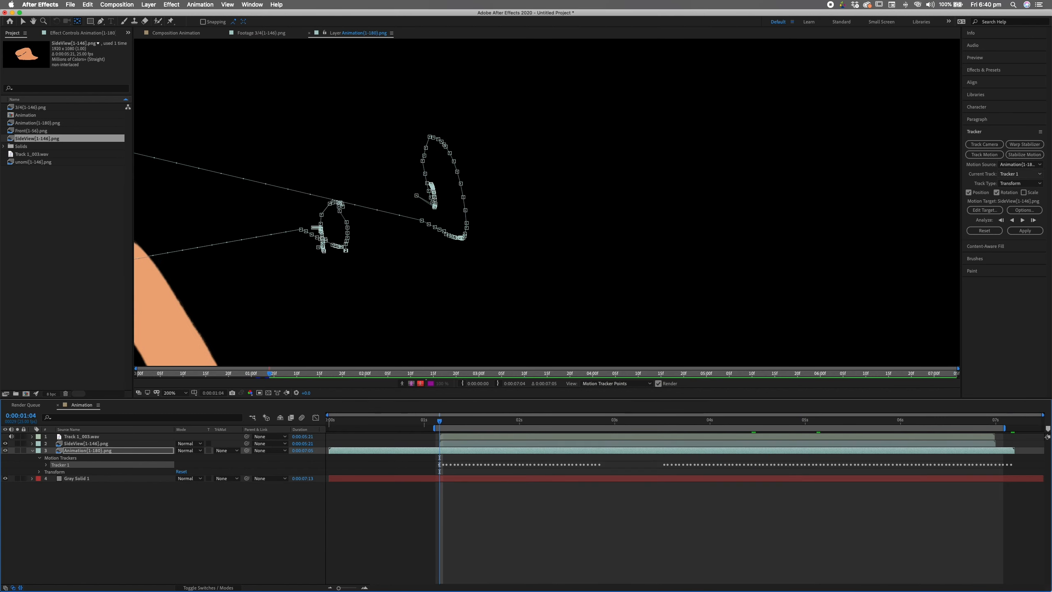
- Apply Tracker 1 to SideView[1-146].png using X and Y apply dimensions
click(984, 209)
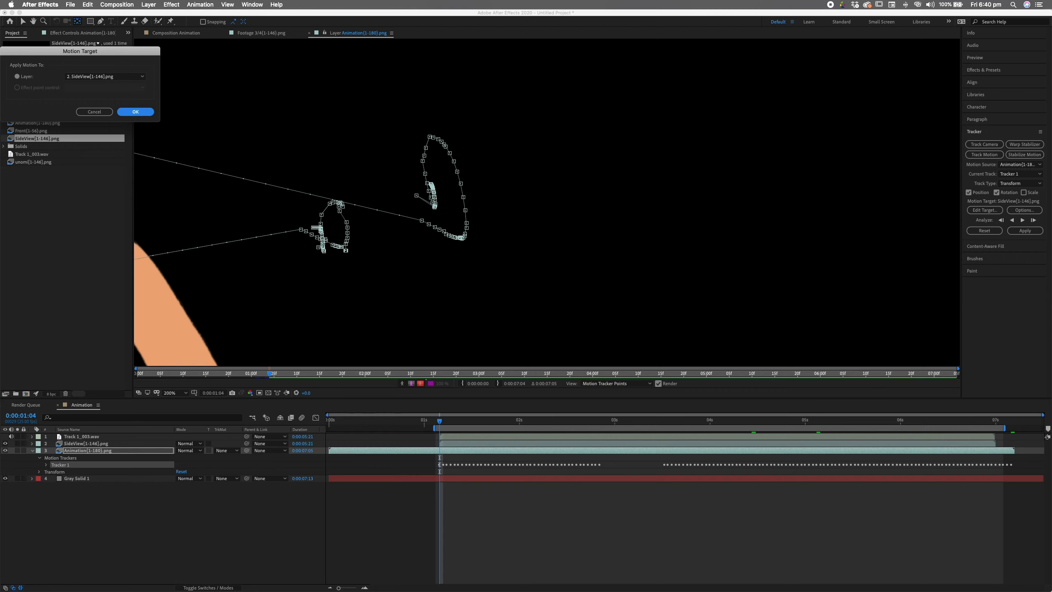
key(Return)
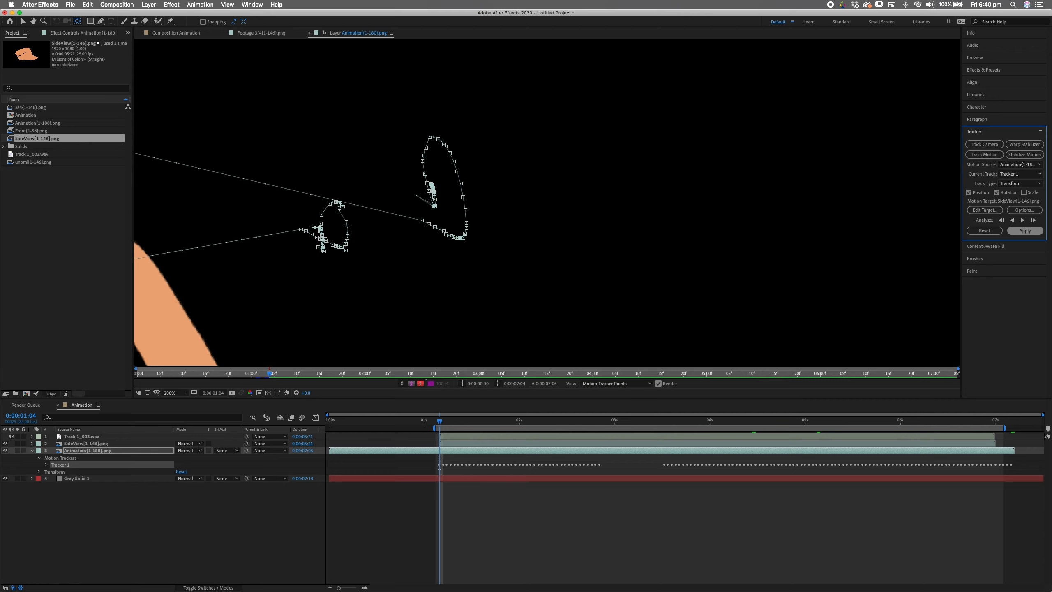
click(1024, 230)
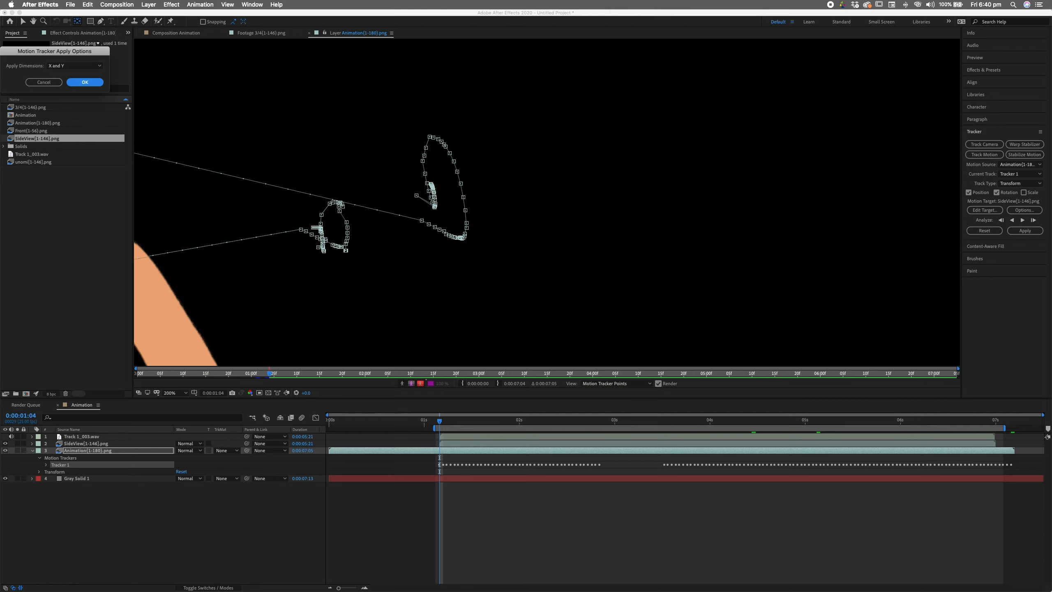
click(75, 66)
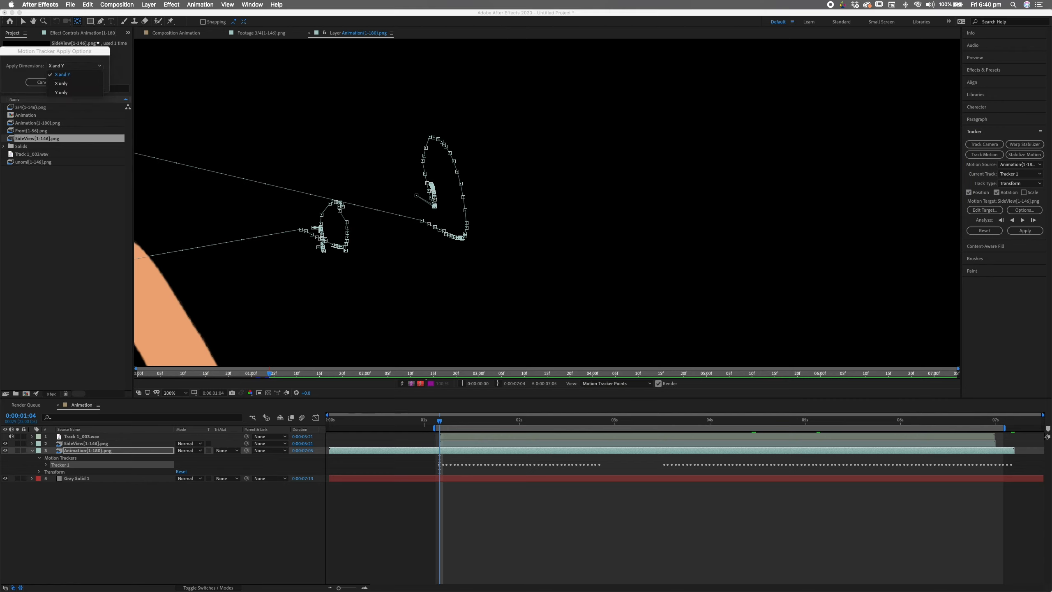
click(63, 75)
click(85, 82)
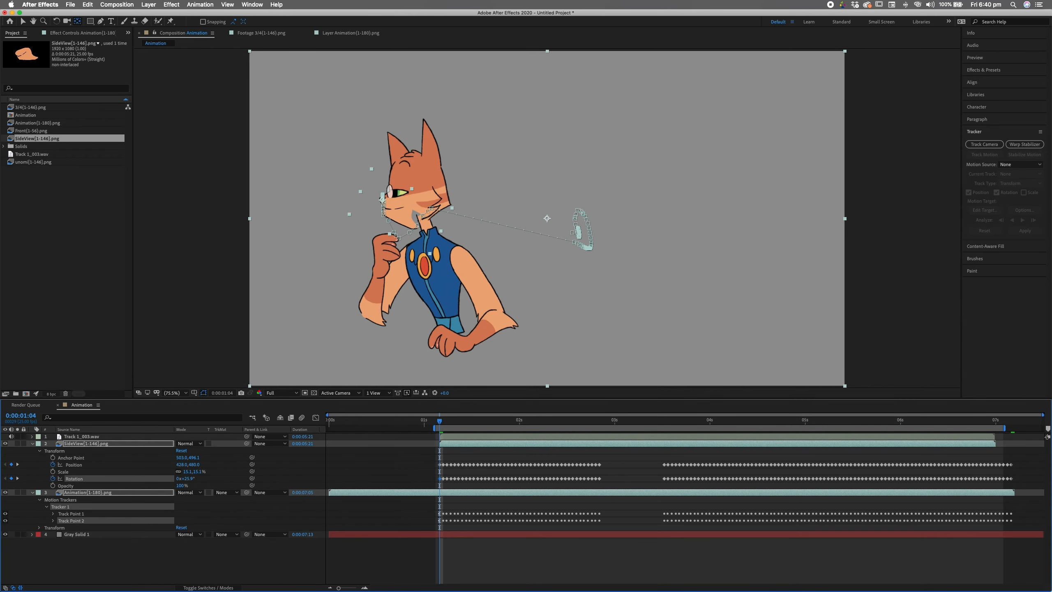
- Preview the tracked mouth, then magnify the viewer to 200% around the face at 0:00:01:04
key(space)
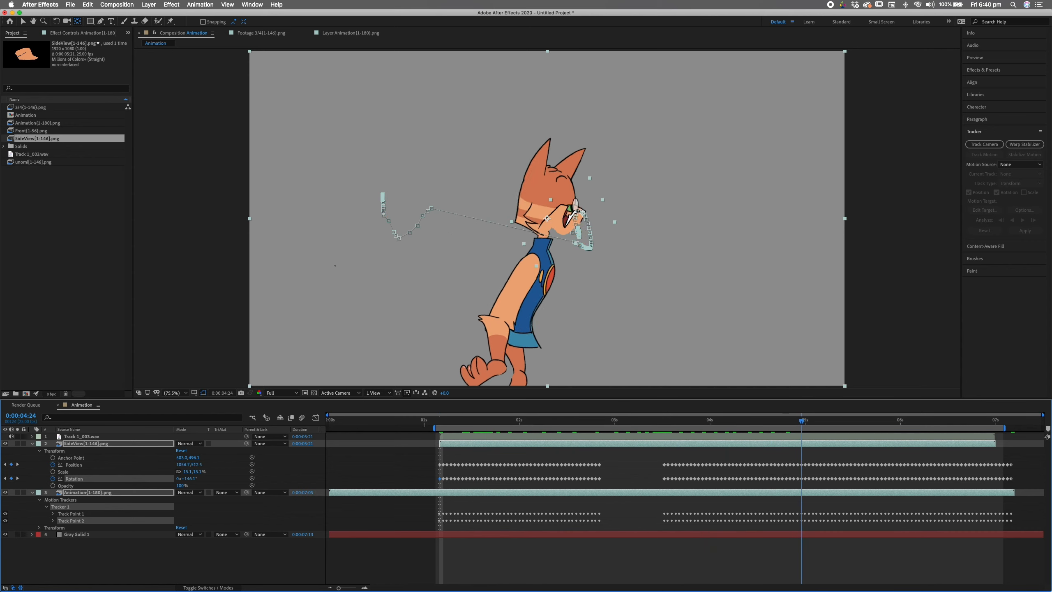
drag(862, 421, 440, 421)
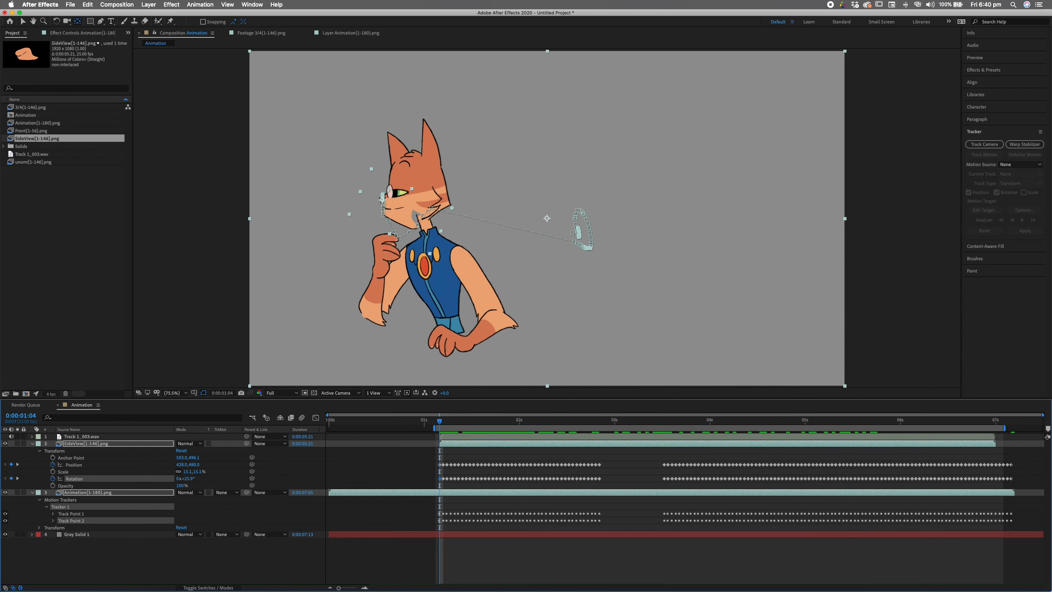
key(z)
click(411, 219)
click(411, 219)
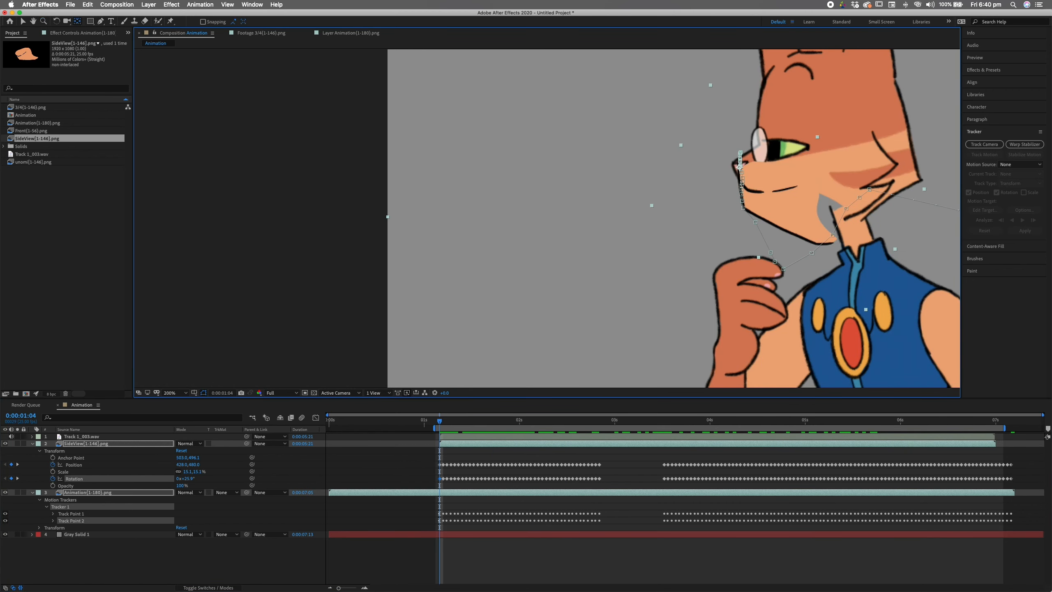
key(space)
key(space)
drag(807, 199, 437, 233)
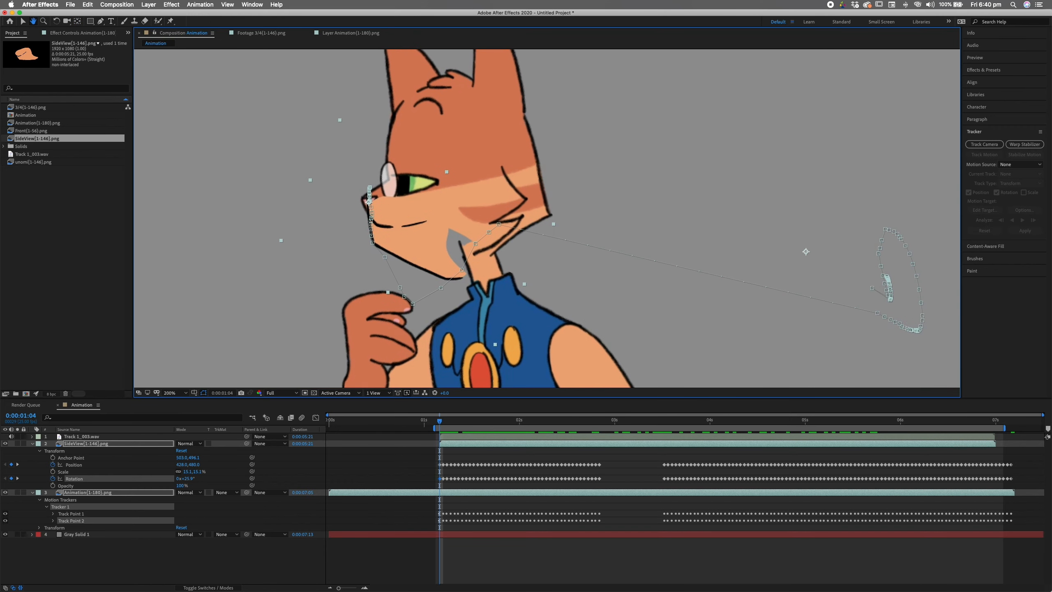
click(171, 4)
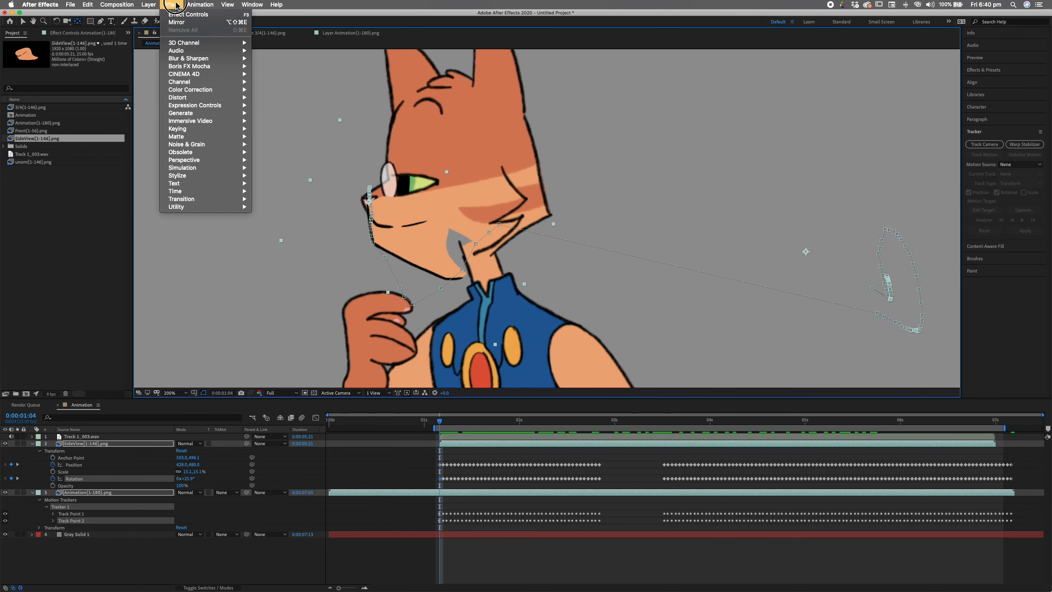
- Add a Distort > Transform effect to the SideView mouth and rotate it counter-clockwise to about -28°
click(214, 98)
mouse_move(208, 99)
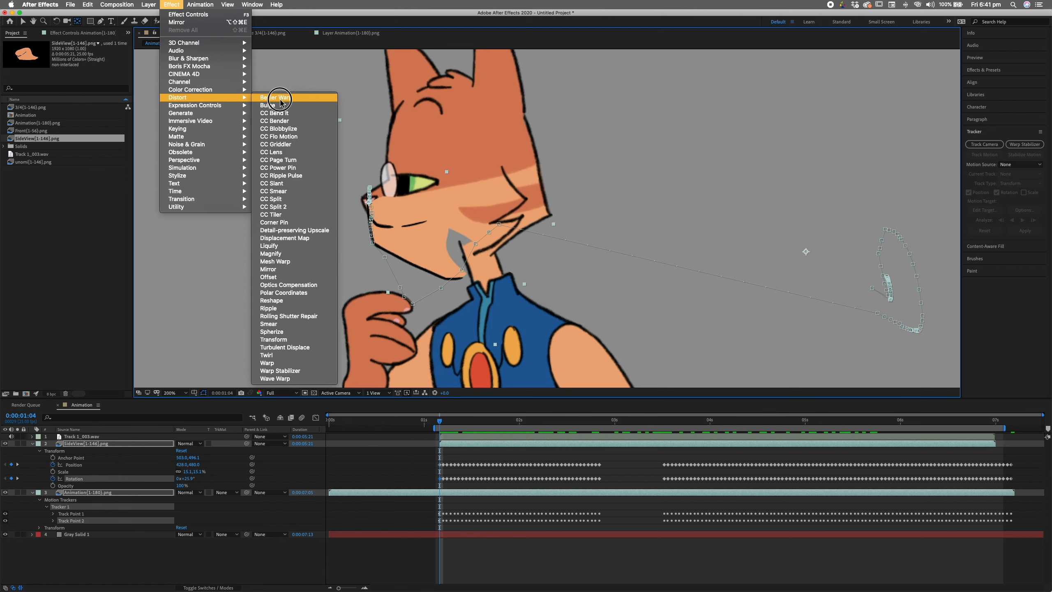
click(290, 338)
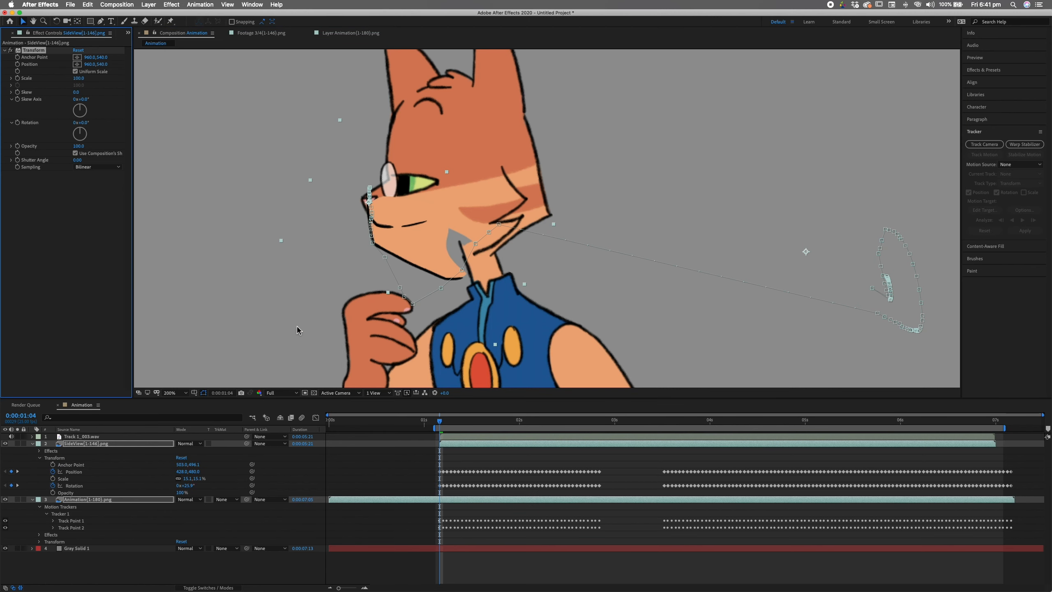
drag(80, 133, 80, 129)
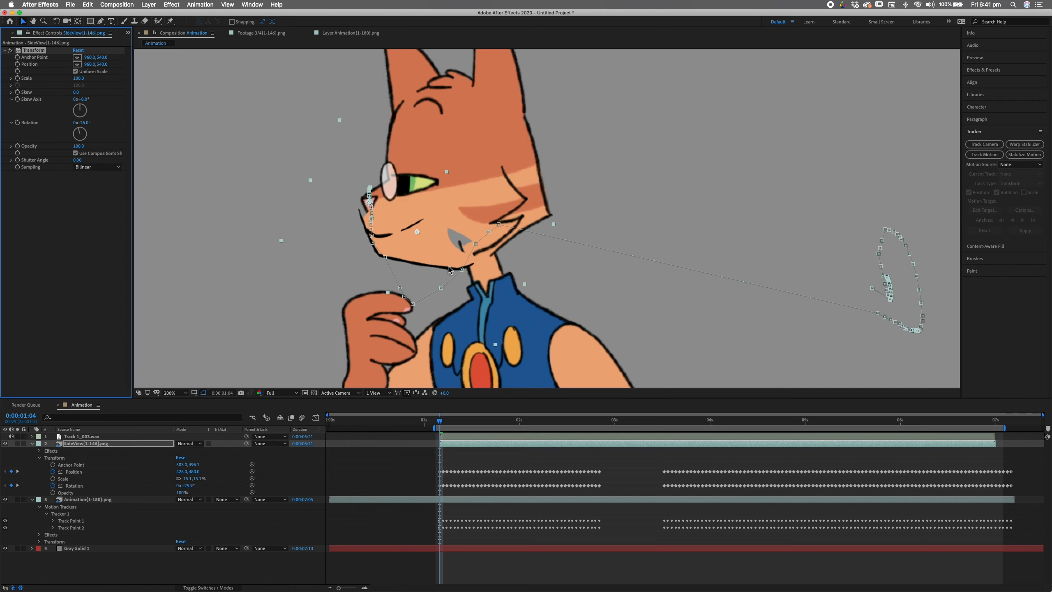
drag(80, 133, 78, 130)
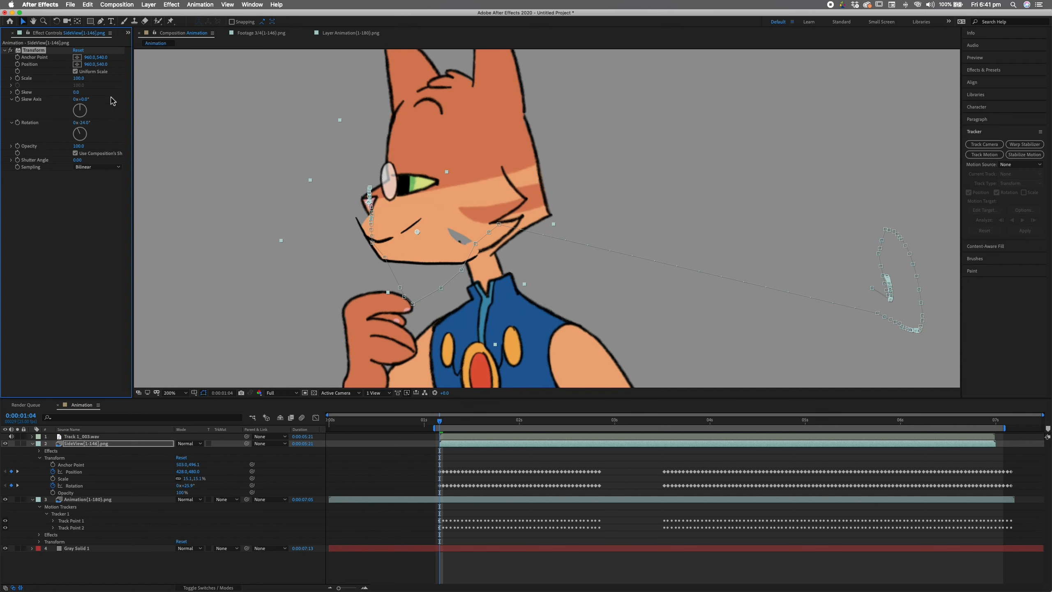
- Undo an accidental mouth move and scrub forward to 0:00:02:13 to check alignment
drag(424, 232, 443, 226)
key(super+z)
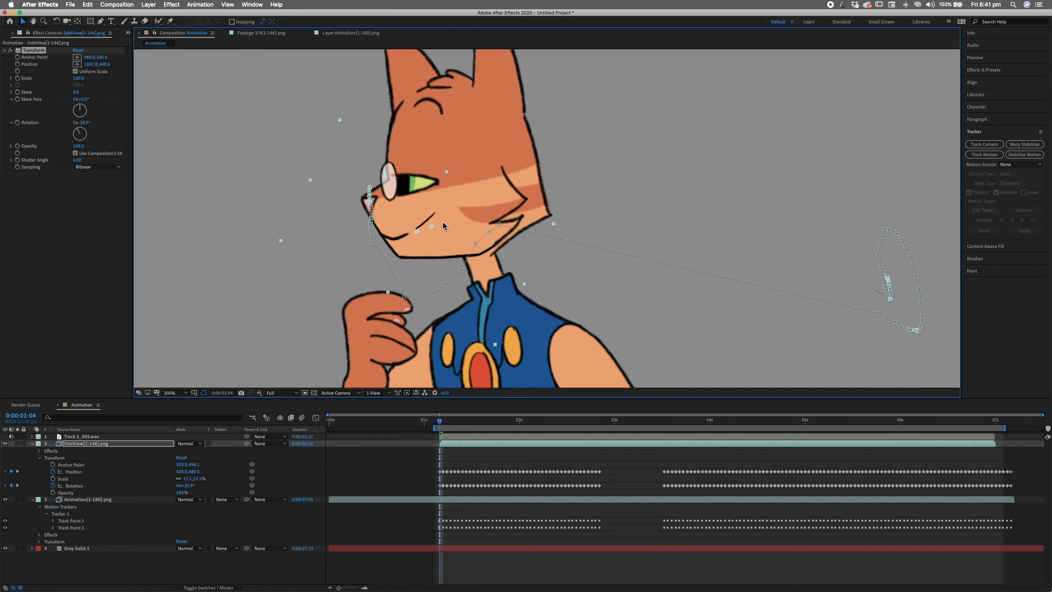
drag(444, 425, 563, 463)
drag(565, 421, 568, 423)
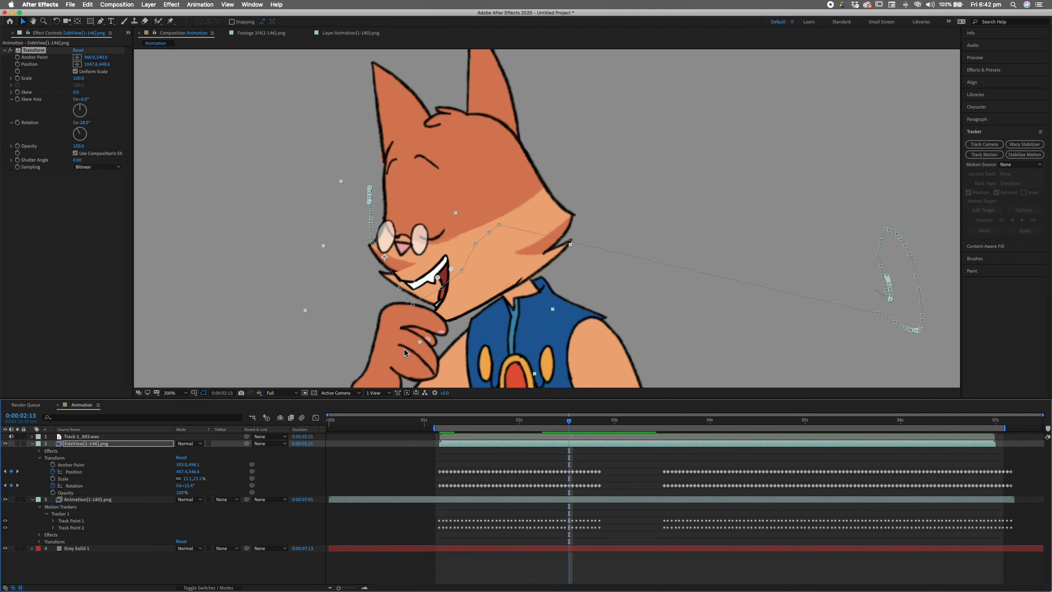
- Split SideView at 0:00:02:13 and 0:00:03:13, delete the middle piece, and select the later piece's Transform effect
click(573, 445)
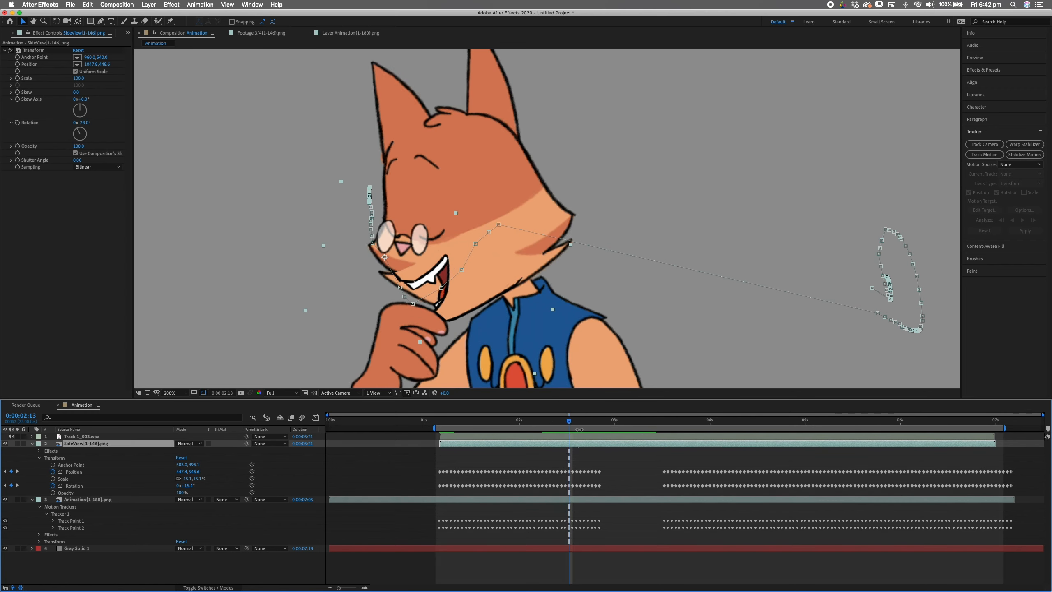
key(super+shift+d)
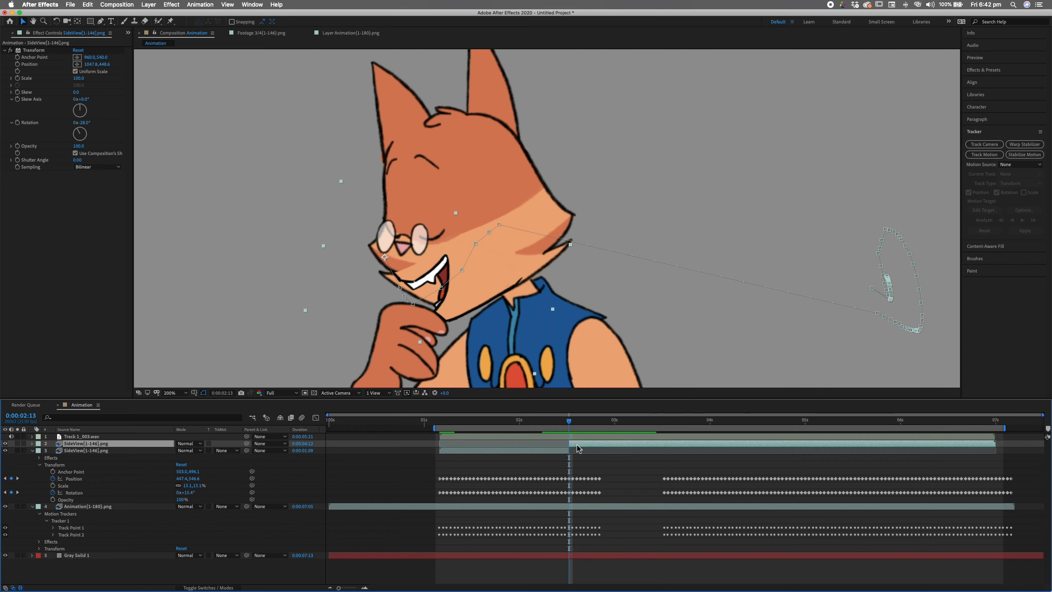
drag(569, 424, 664, 435)
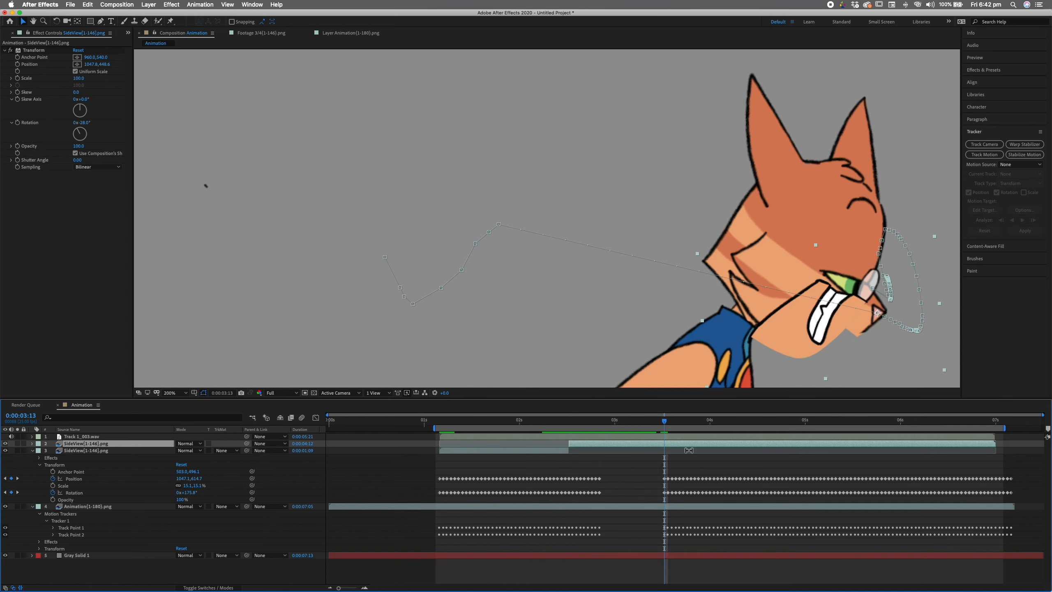
key(super+shift+d)
click(649, 450)
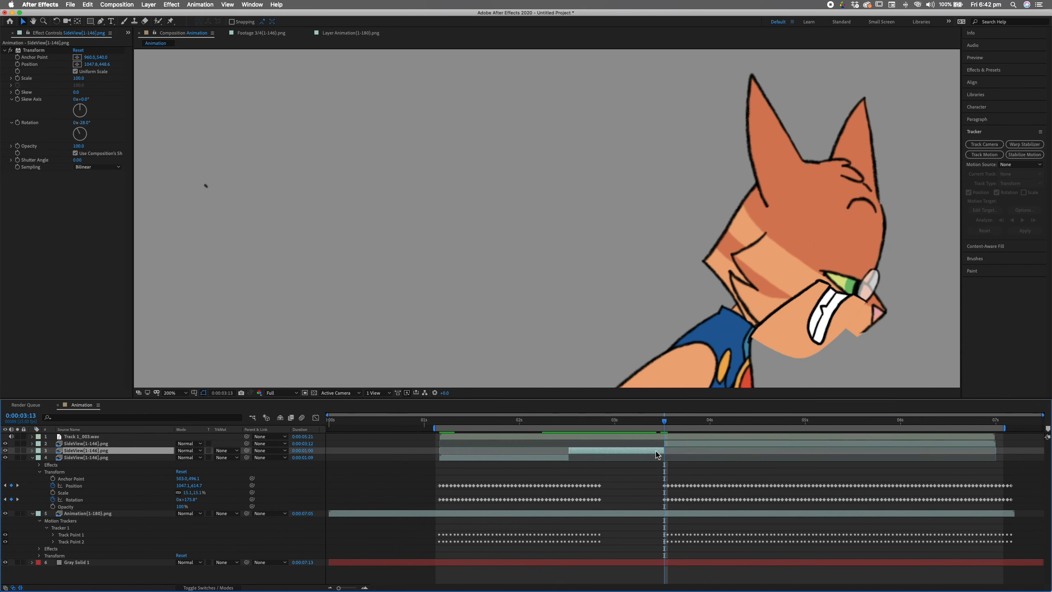
key(BackSpace)
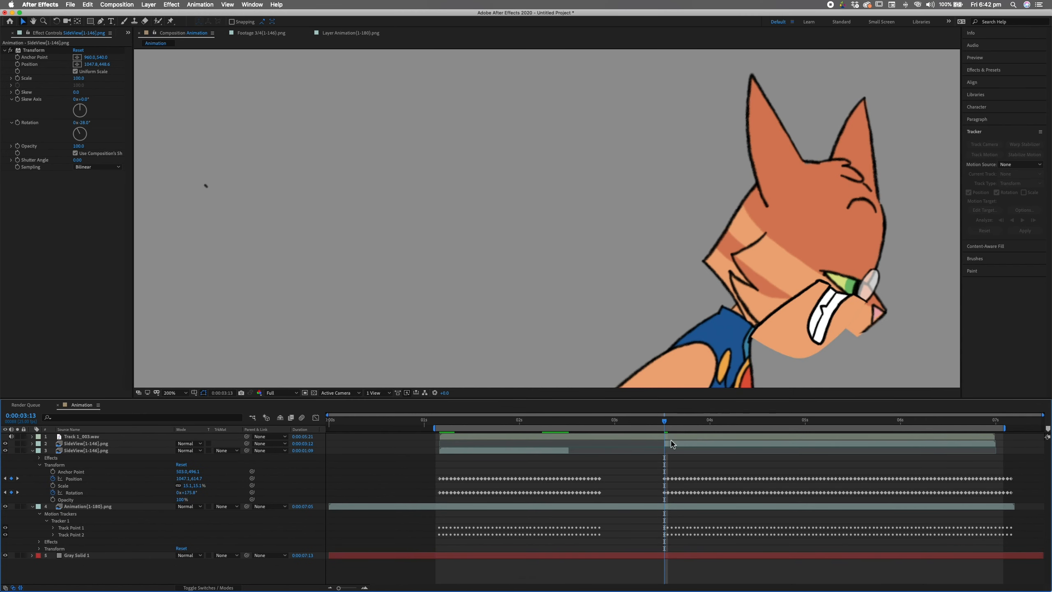
click(673, 442)
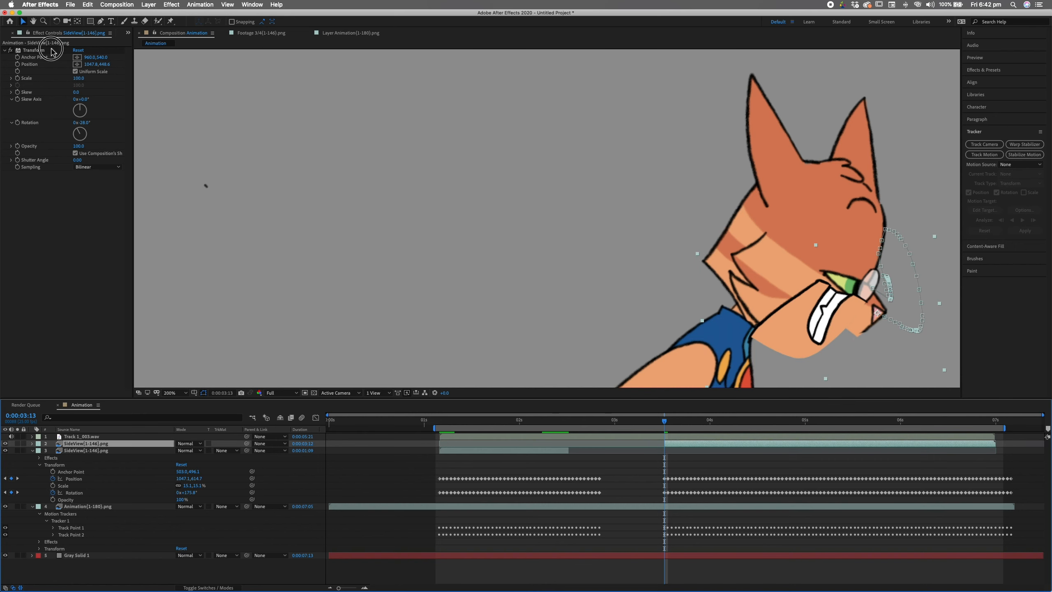
click(51, 51)
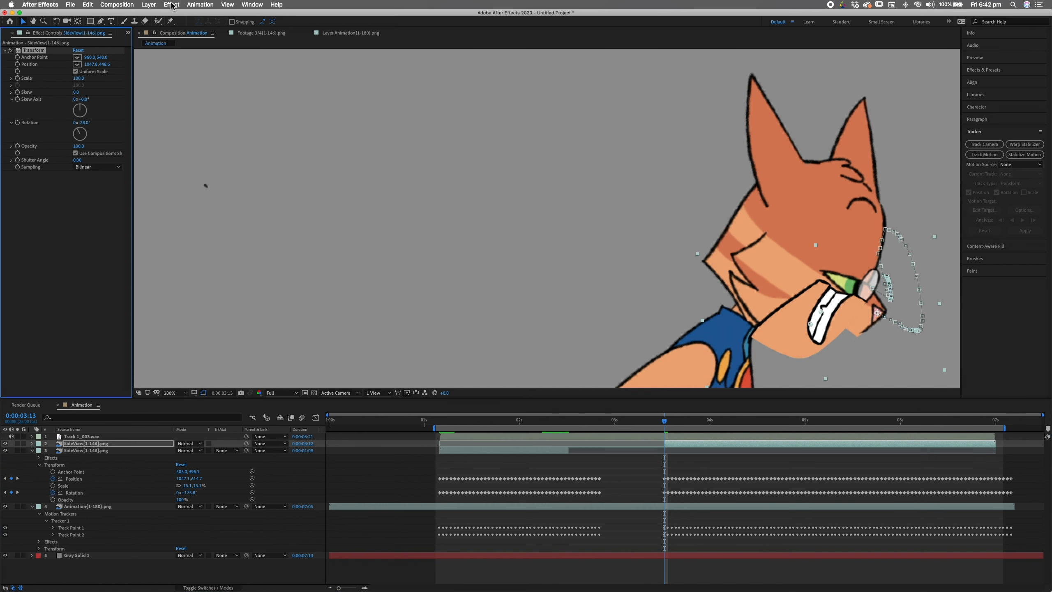
- Rotate the later SideView mouth piece to 152° so it sits on the turned head
drag(83, 131, 46, 152)
click(150, 4)
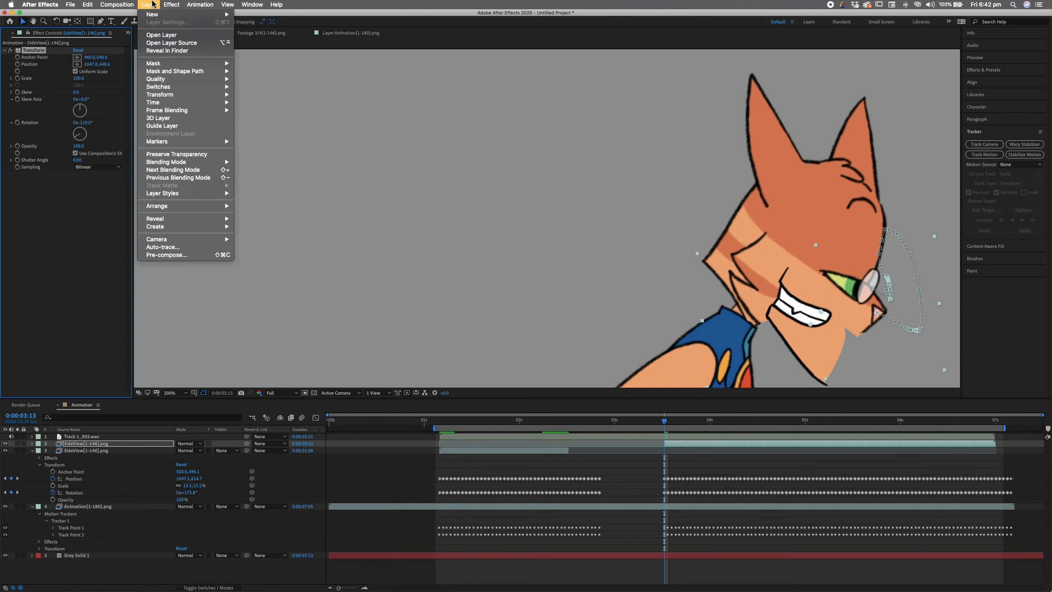
mouse_move(169, 95)
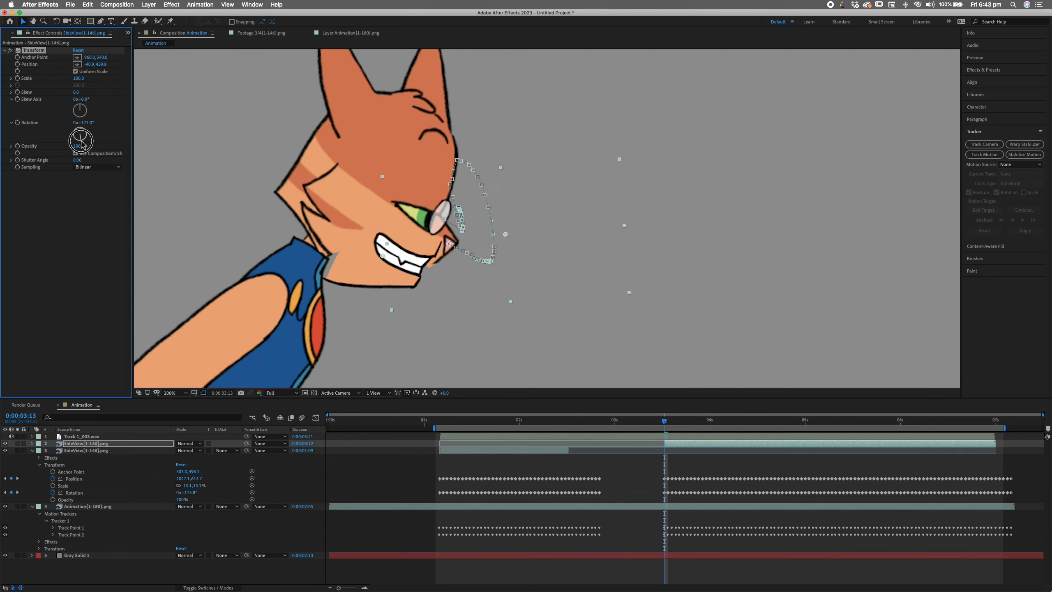
drag(89, 139, 84, 140)
drag(382, 256, 390, 243)
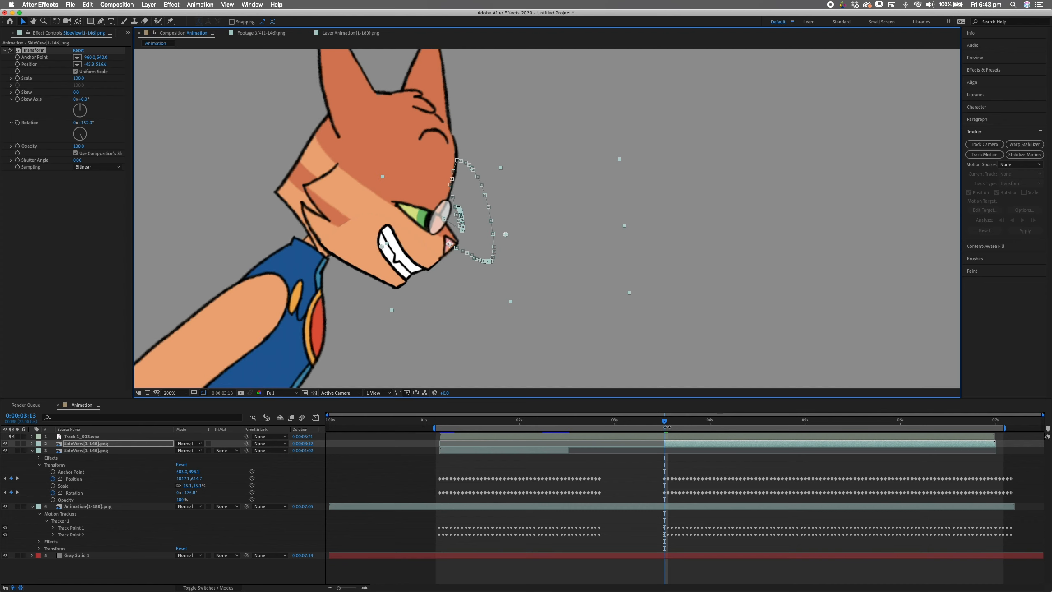
- Set the viewer zoom to Fit and preview the mouth through the head turn
drag(664, 420, 439, 434)
click(189, 393)
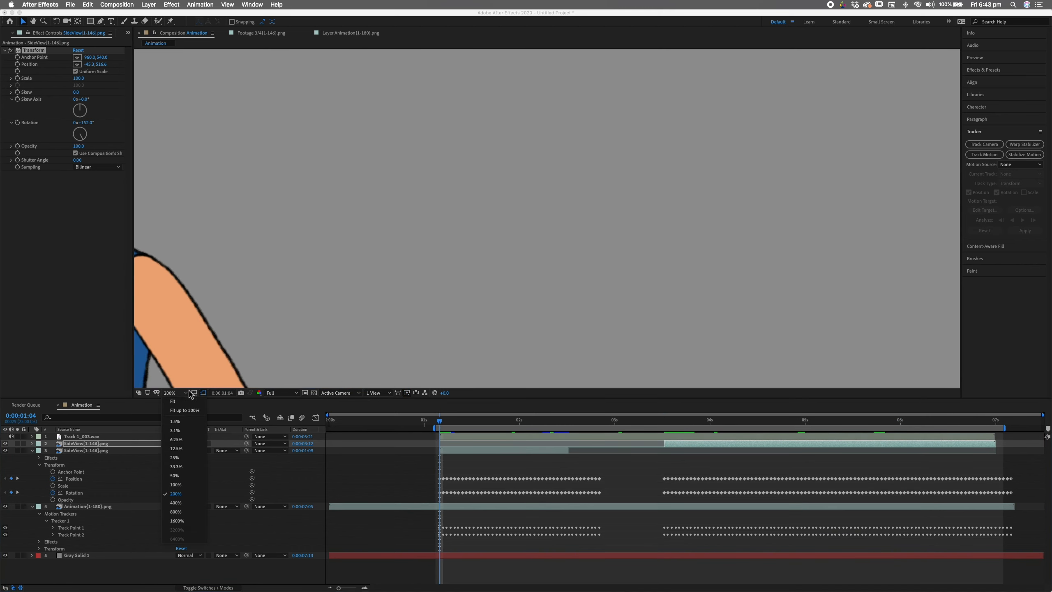
click(190, 401)
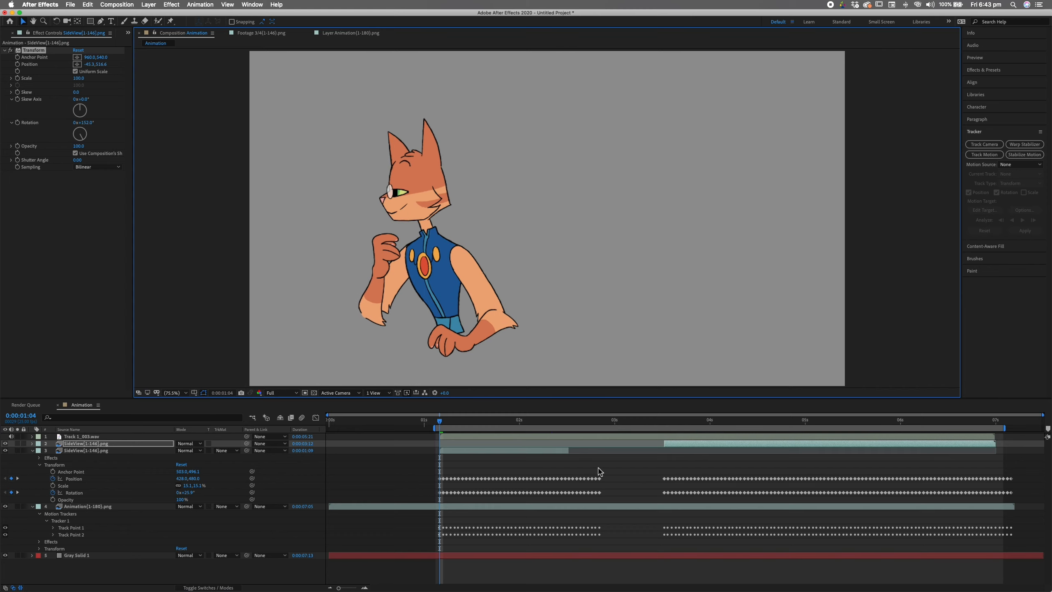
key(space)
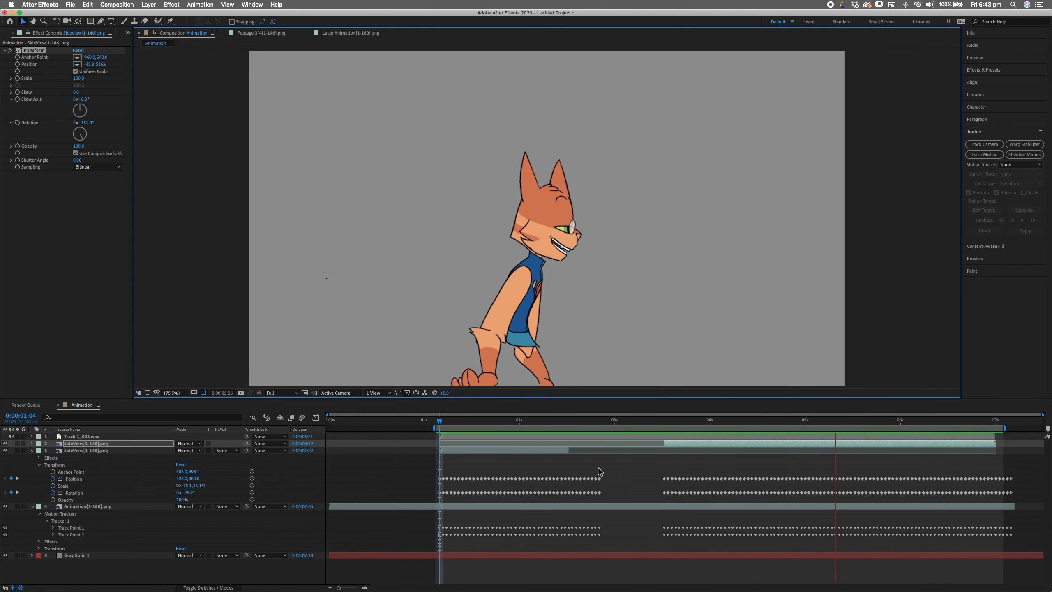
key(space)
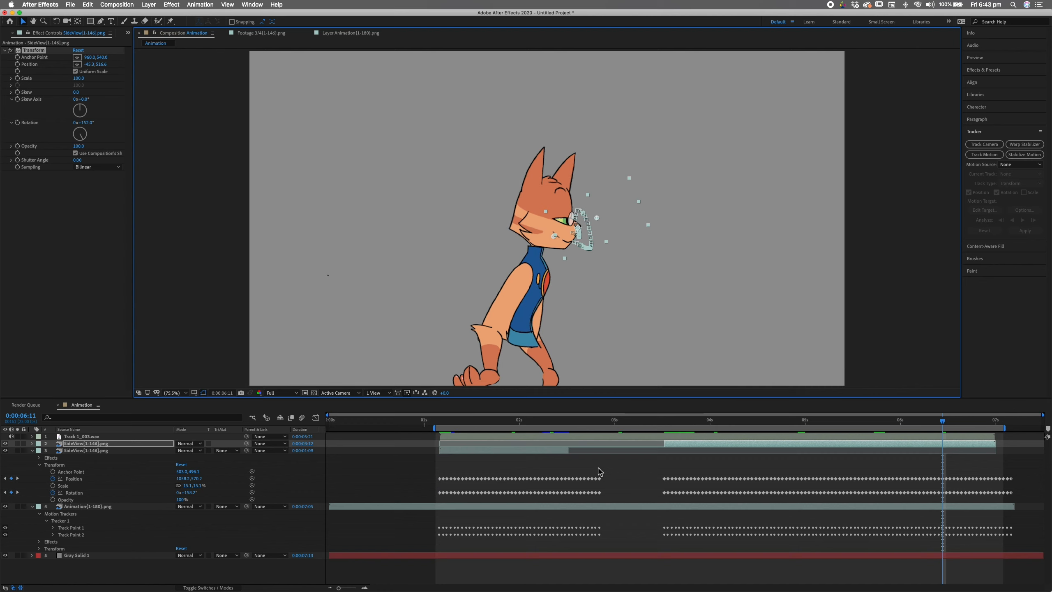
drag(671, 428, 675, 427)
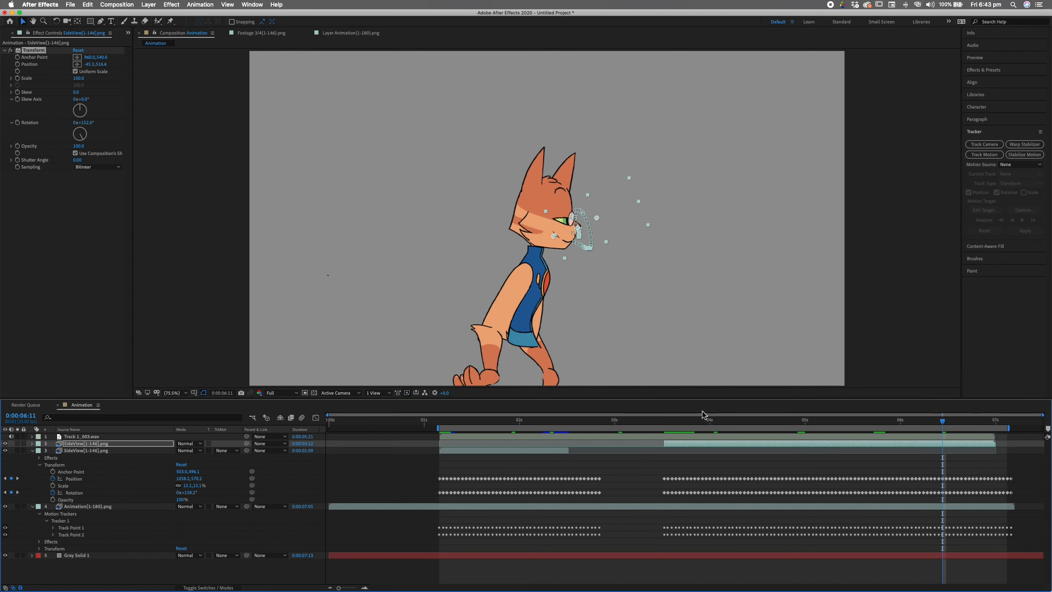
- Scrub the Transform Position to shift the mouth left onto the head, checking at 0:00:03:22
click(89, 63)
mouse_move(89, 63)
mouse_down()
mouse_move(75, 64)
mouse_move(113, 65)
mouse_move(94, 64)
mouse_up()
drag(858, 427, 681, 439)
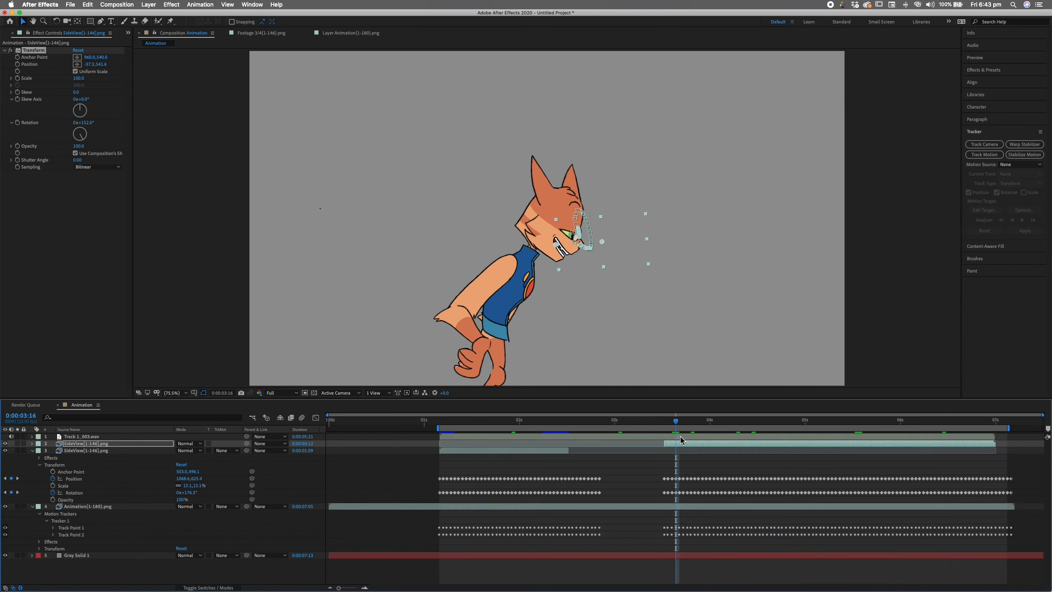
click(32, 450)
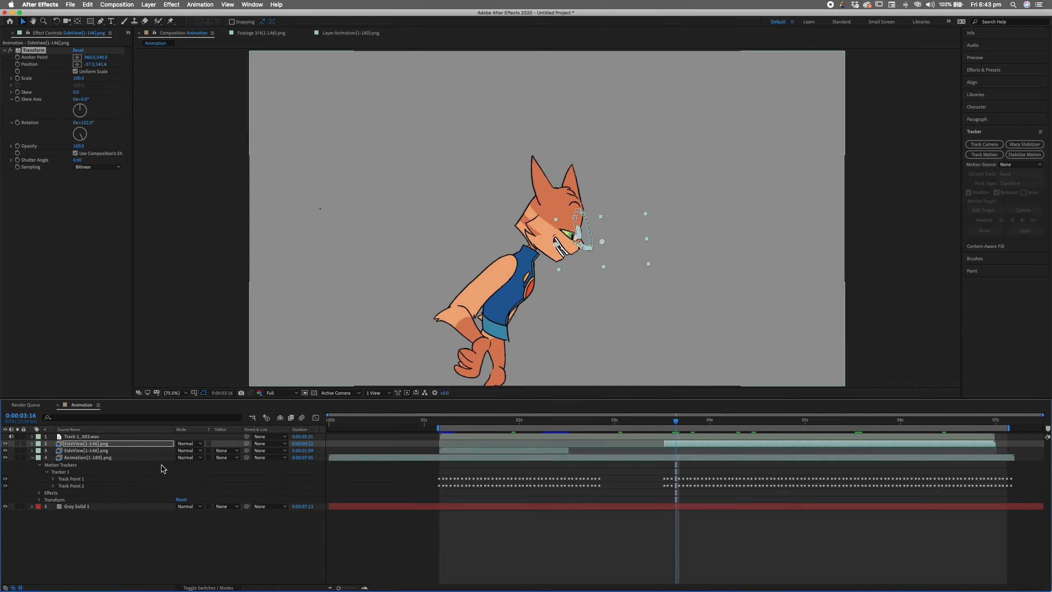
- Add Front{1-56}.png to the composition and slide it to start with the other layers
click(145, 462)
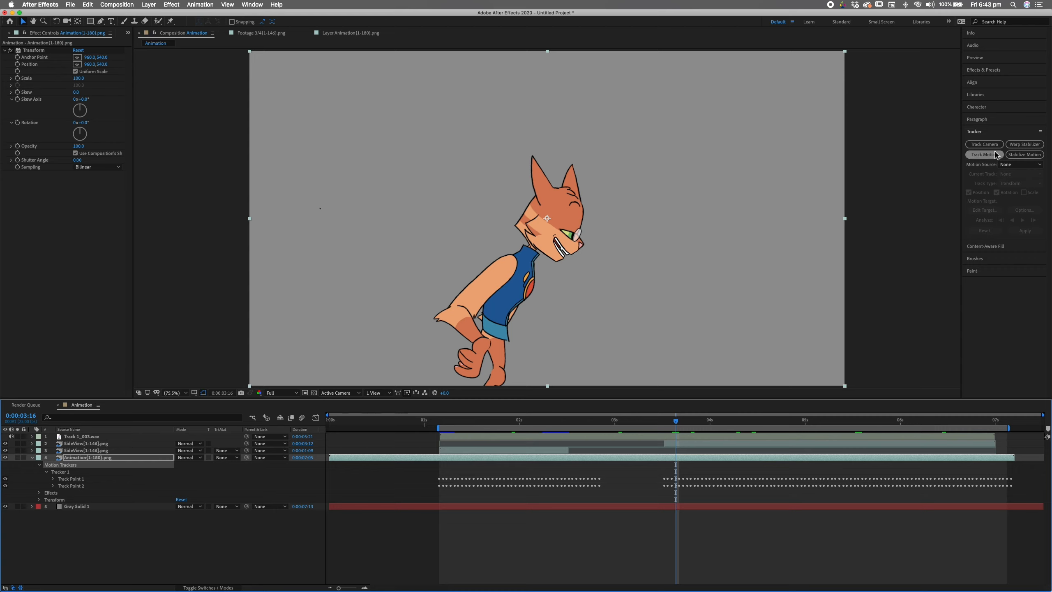
click(9, 34)
click(49, 107)
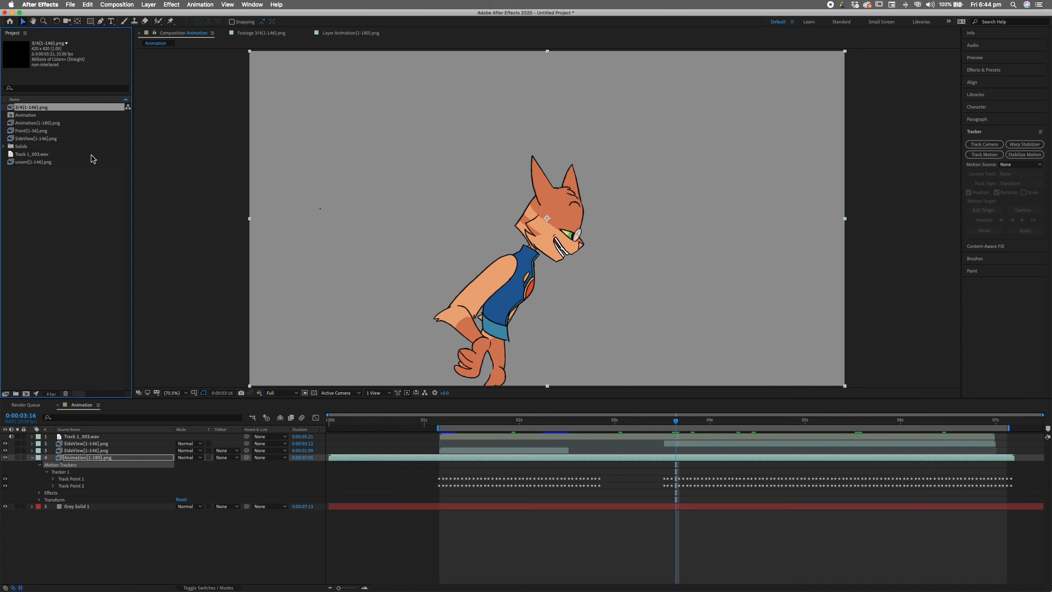
click(56, 131)
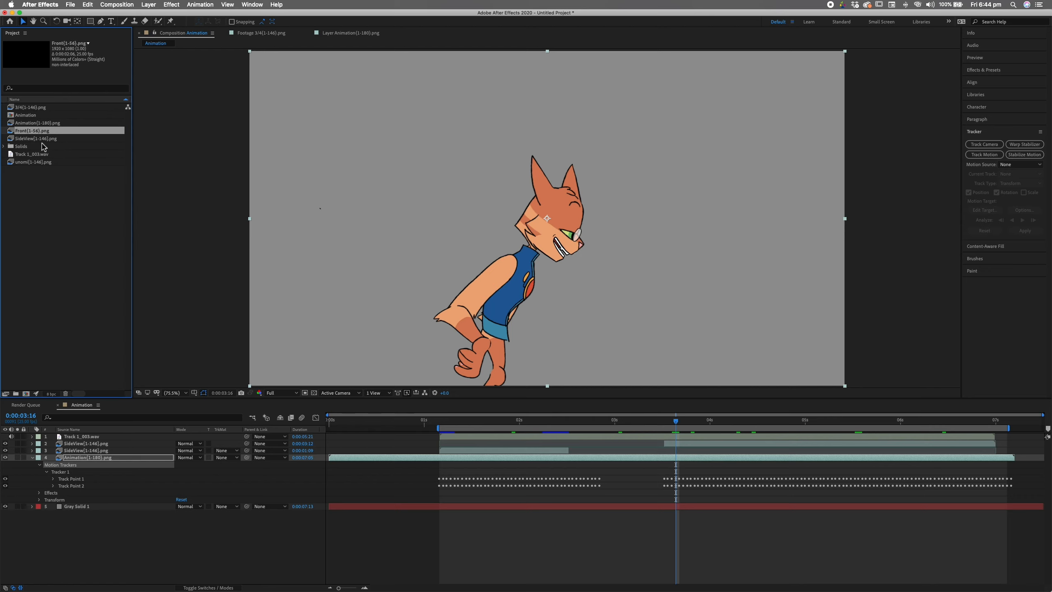
drag(78, 131, 120, 438)
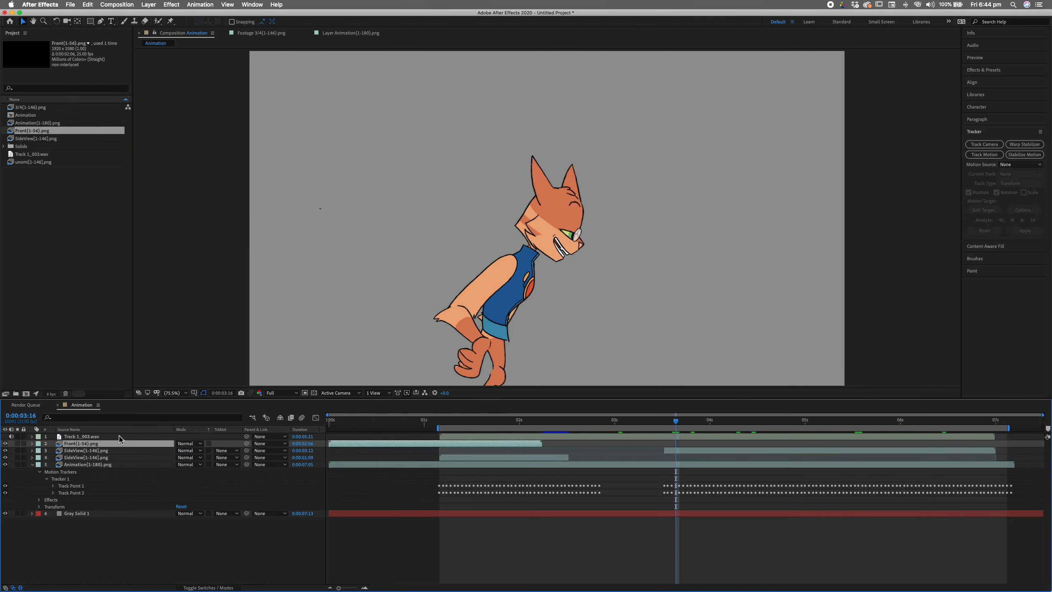
drag(471, 449, 582, 446)
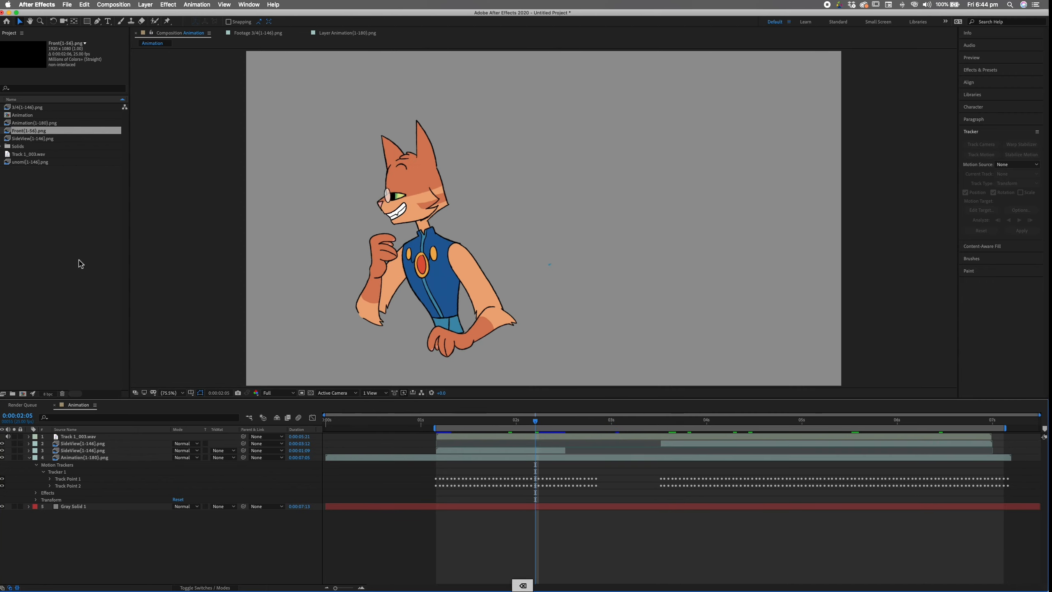
- Import the unomi[1-146].png sequence from the FrontViewLipsync folder
double_click(84, 251)
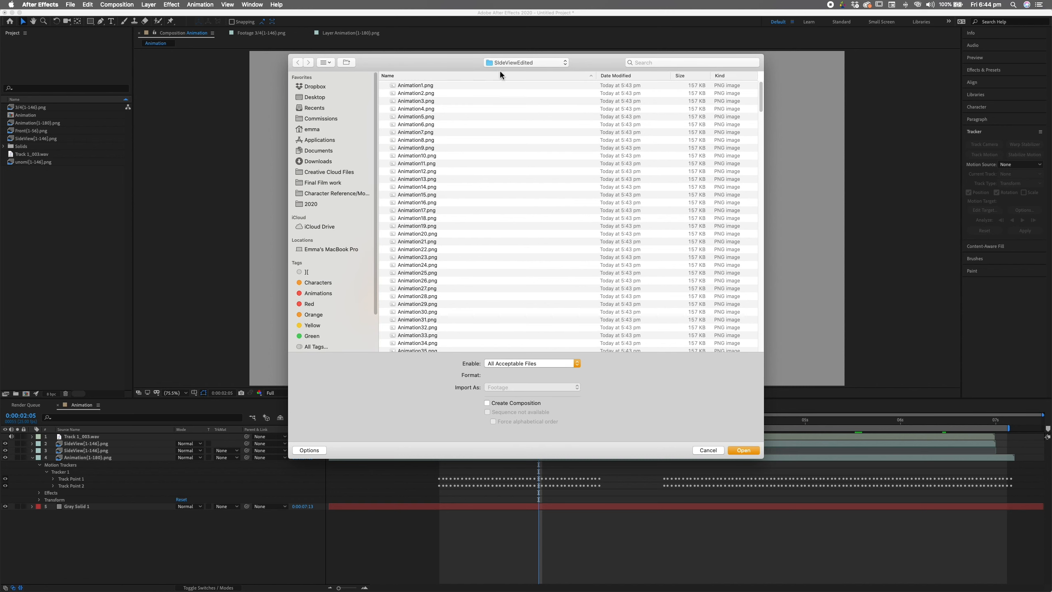
click(525, 62)
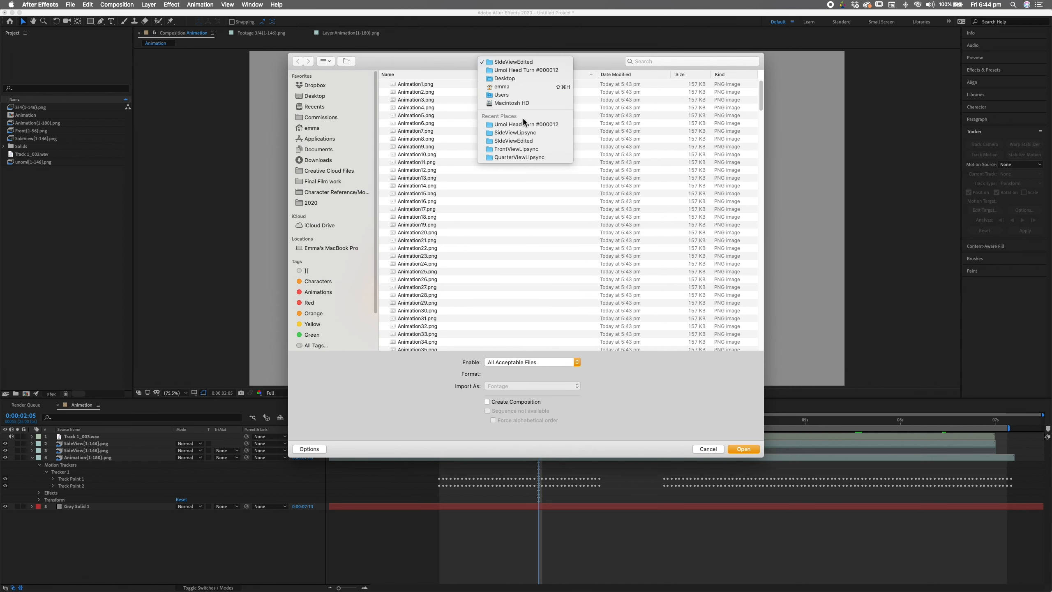
click(526, 124)
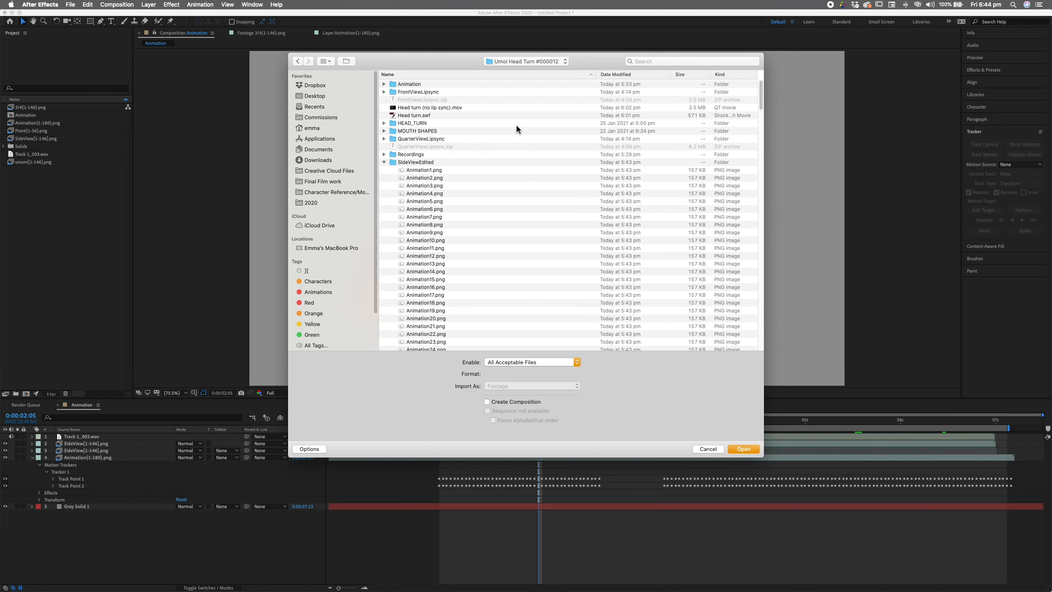
click(447, 92)
click(384, 92)
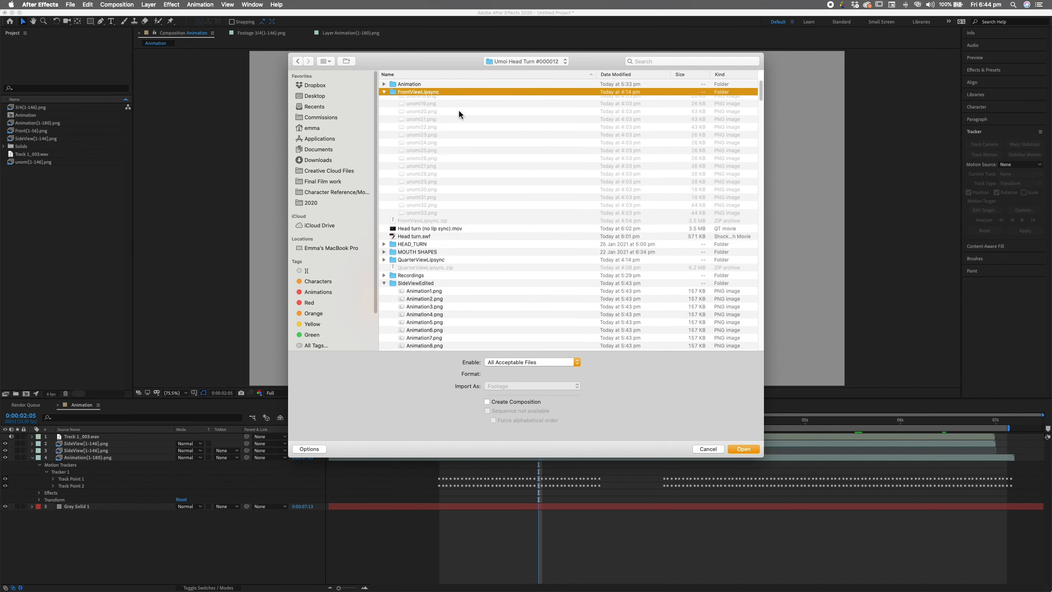
click(448, 95)
click(743, 449)
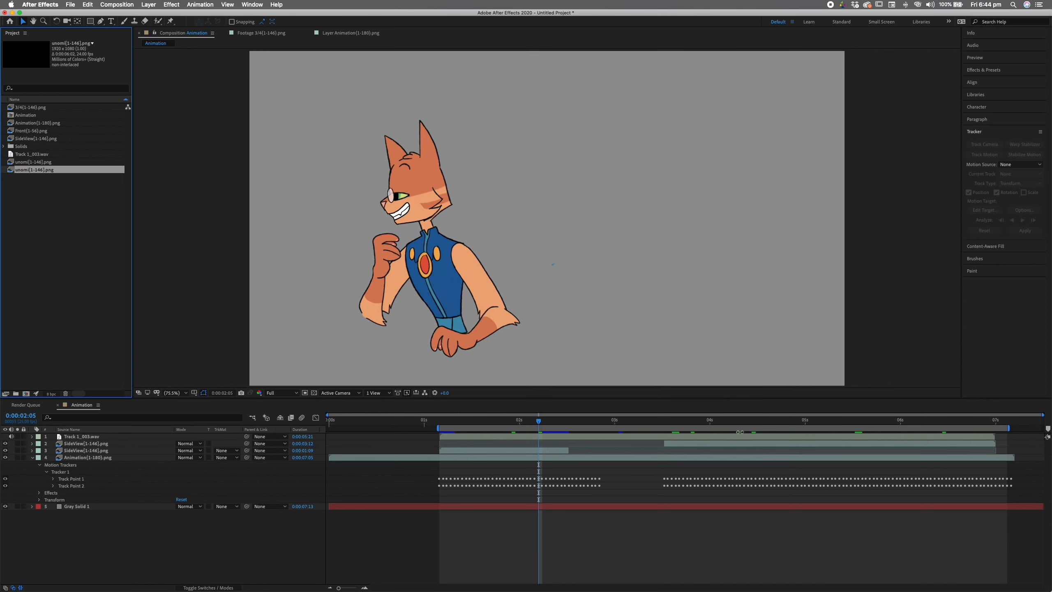
- Interpret the new unomi[1-146].png footage at 25 fps
right_click(62, 172)
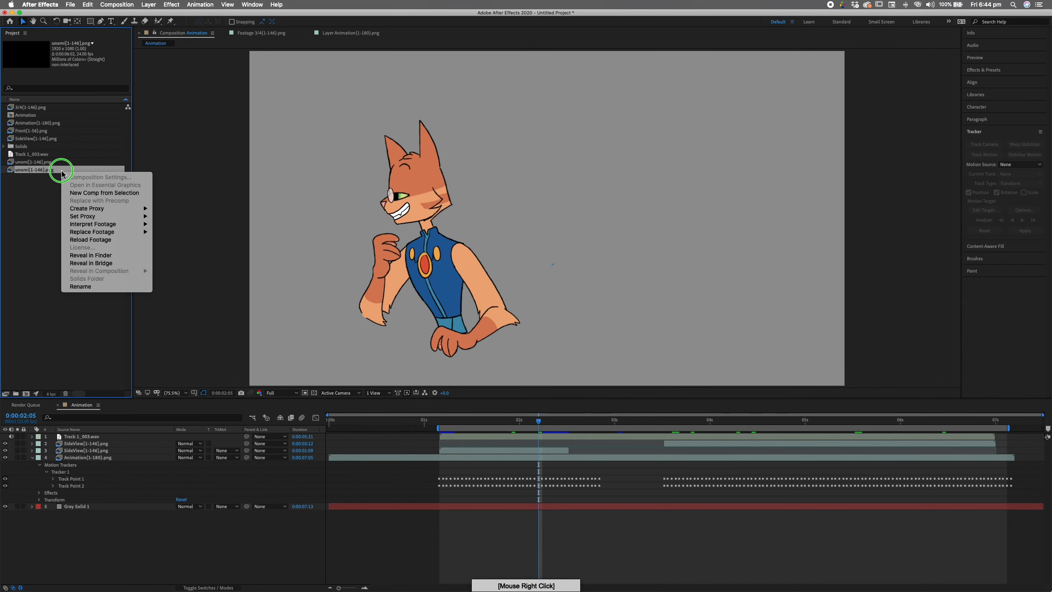
mouse_move(145, 225)
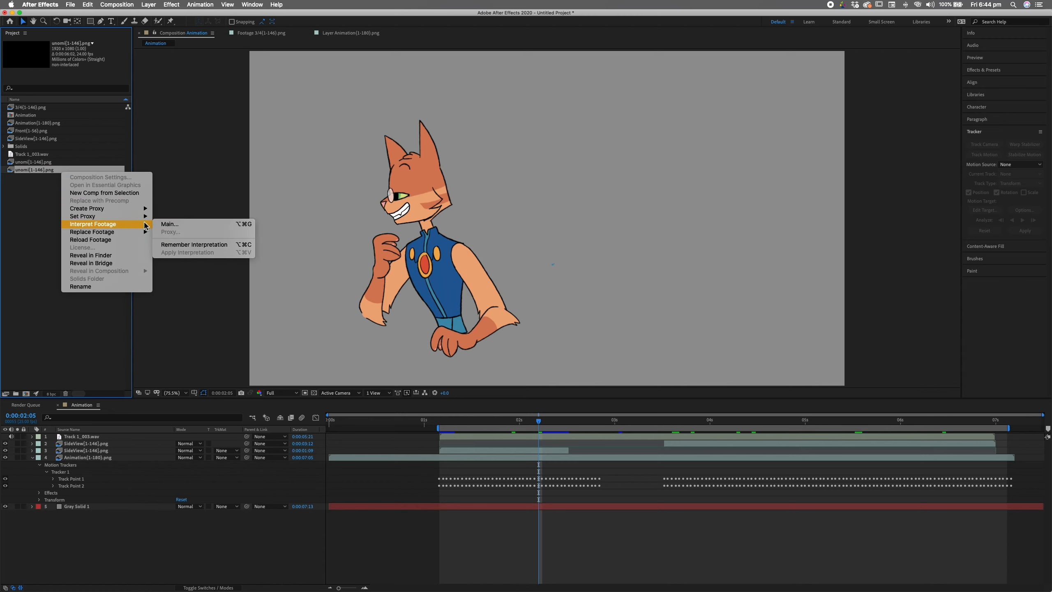
click(198, 223)
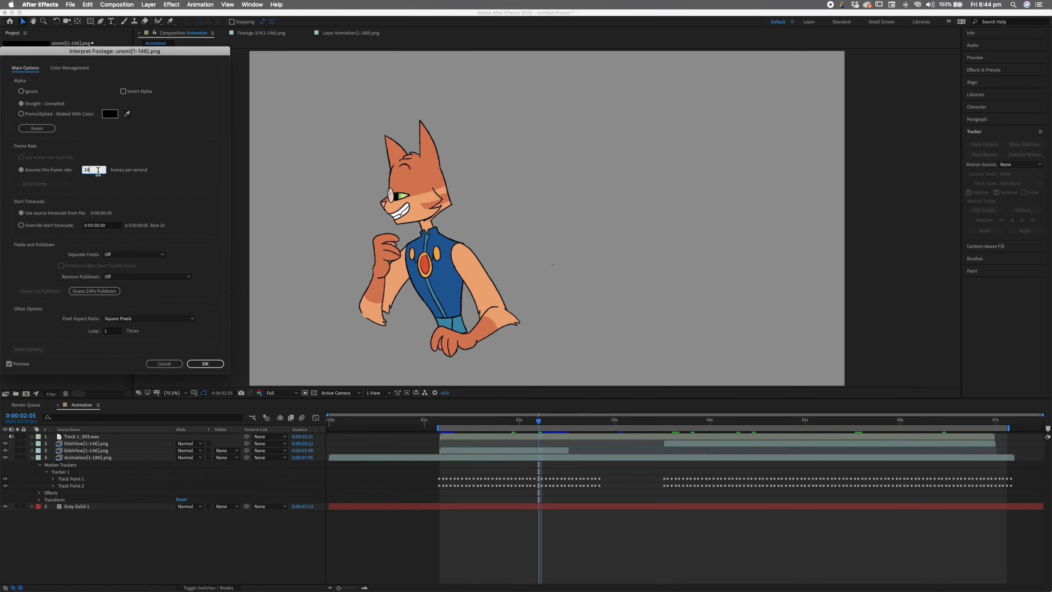
click(209, 364)
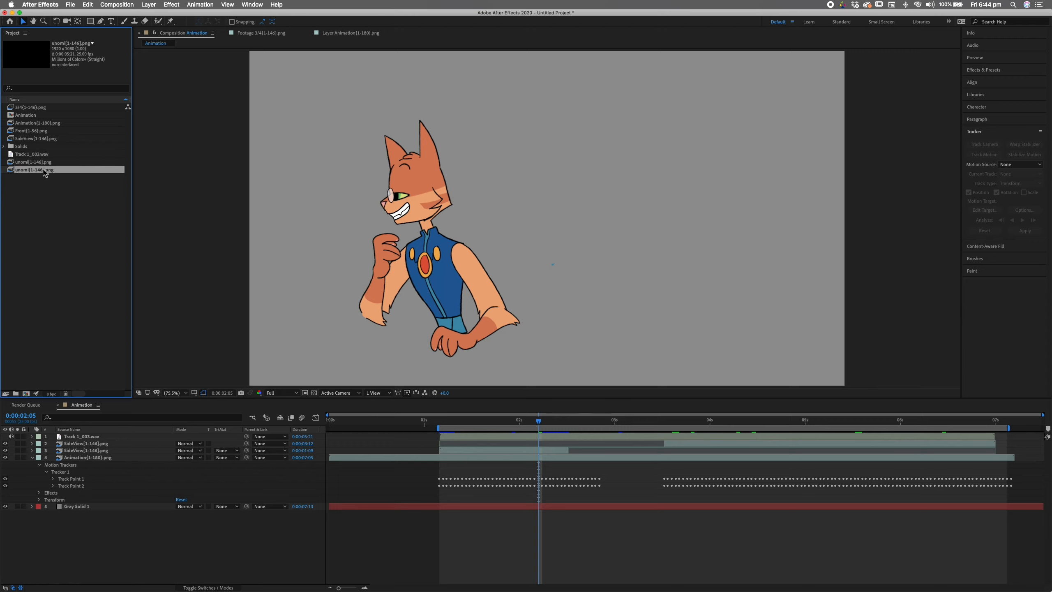
- Rename the new mouth footage to 'Front'
drag(41, 170, 81, 255)
key(Return)
text(Front)
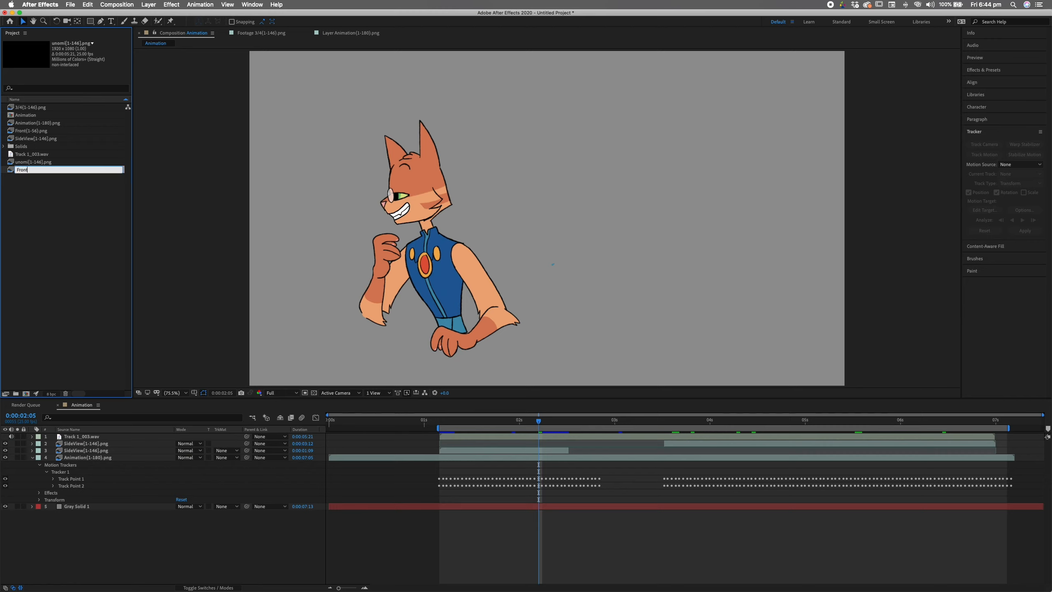
key(Return)
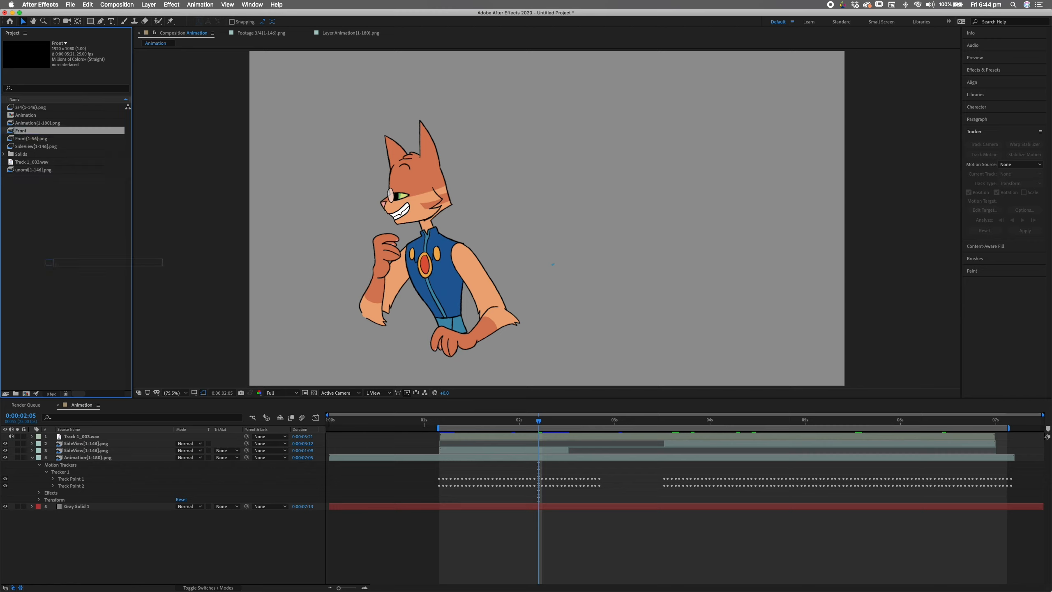
- Add the Front footage to the comp, align its start with the other layers, and preview
key(super+slash)
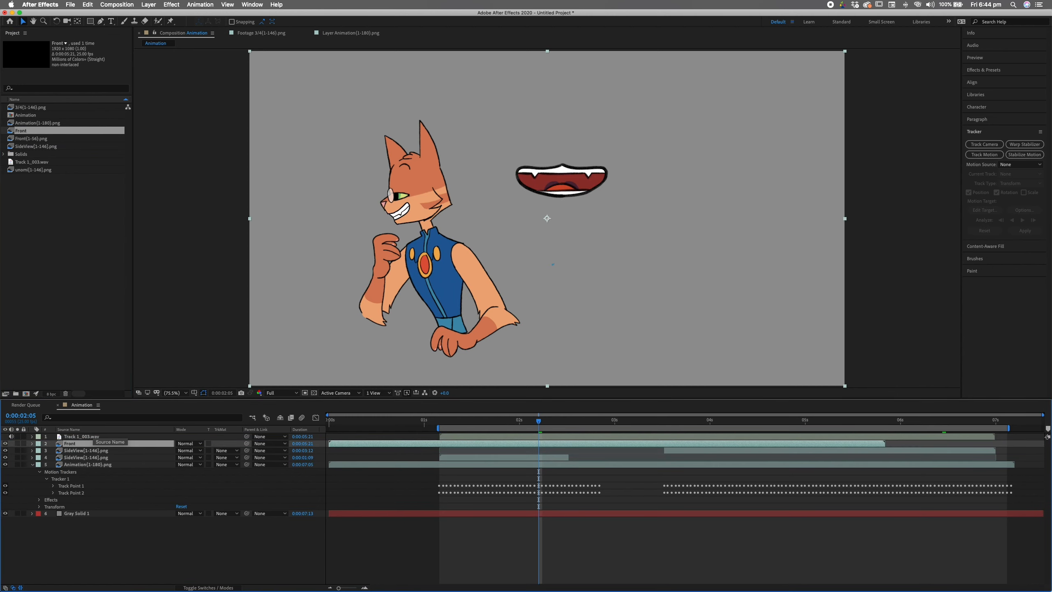
drag(496, 444, 607, 443)
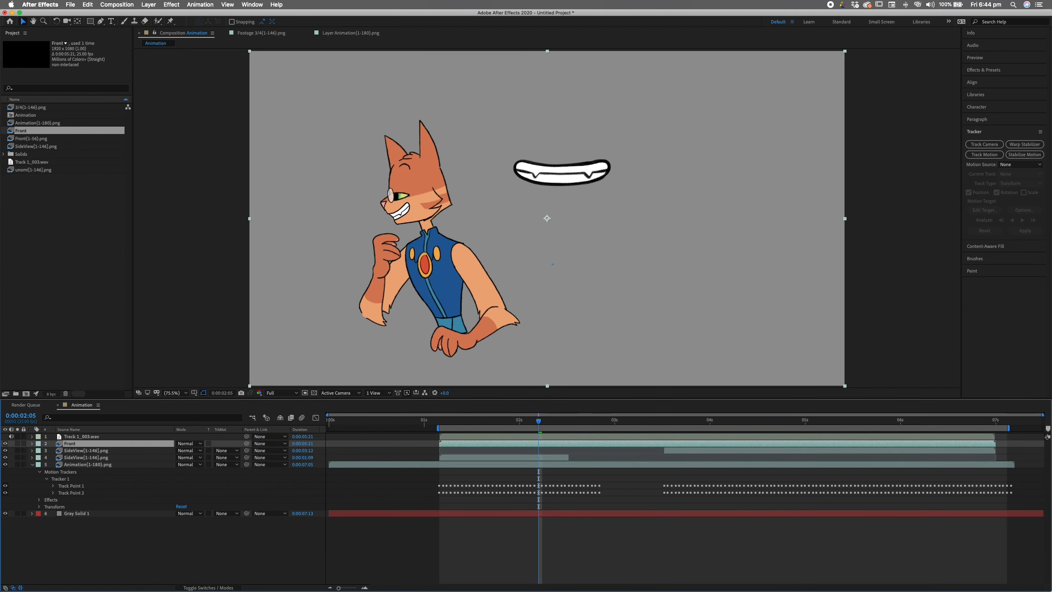
drag(538, 421, 531, 421)
key(space)
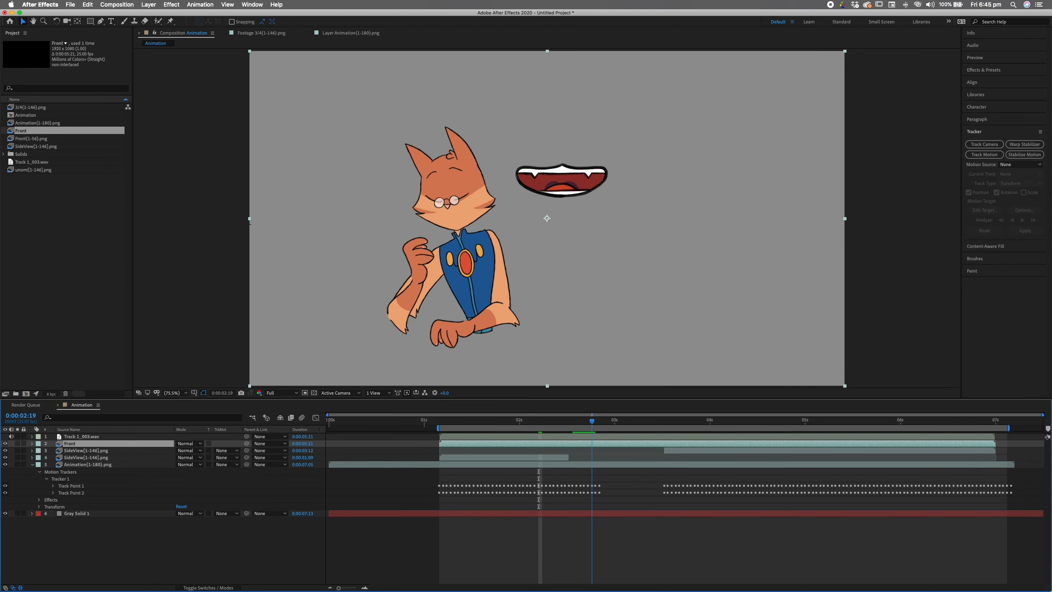
- Split the Front layer at the head turns and delete the unneeded pieces
key(super+shift+d)
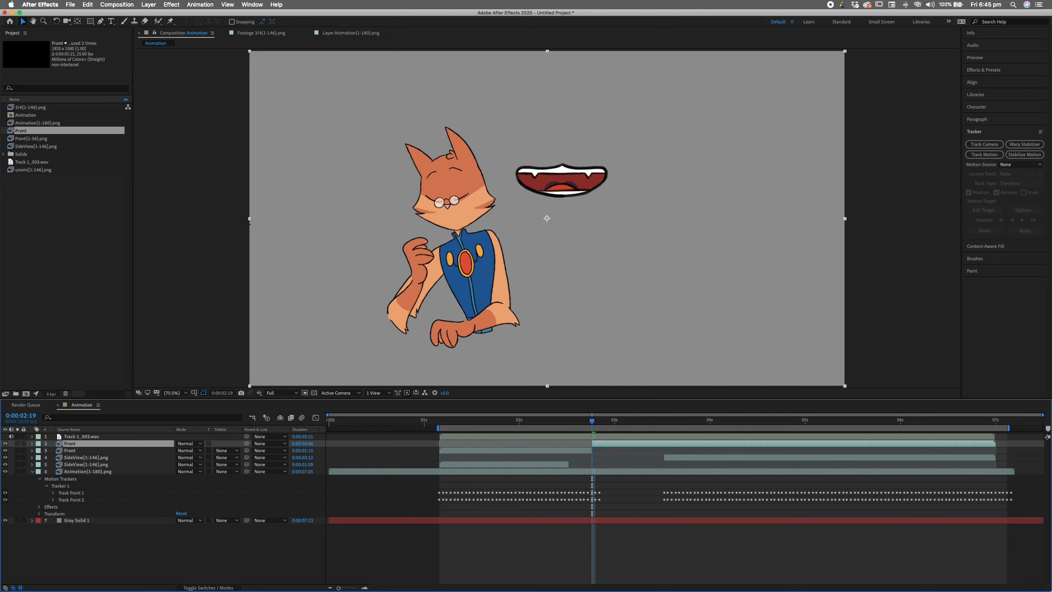
key(space)
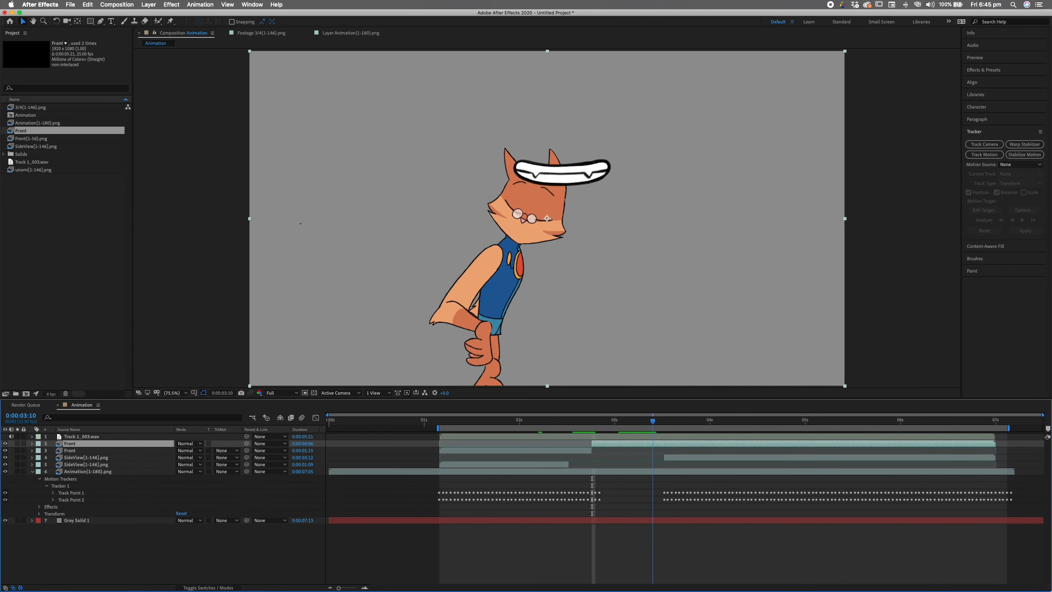
drag(656, 421, 652, 421)
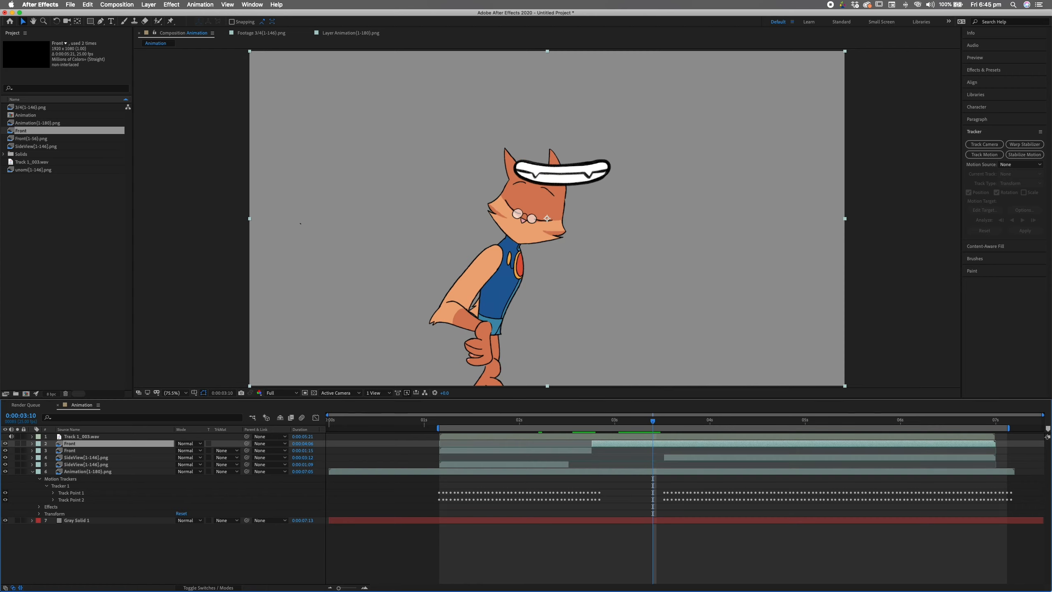
key(Page_Down)
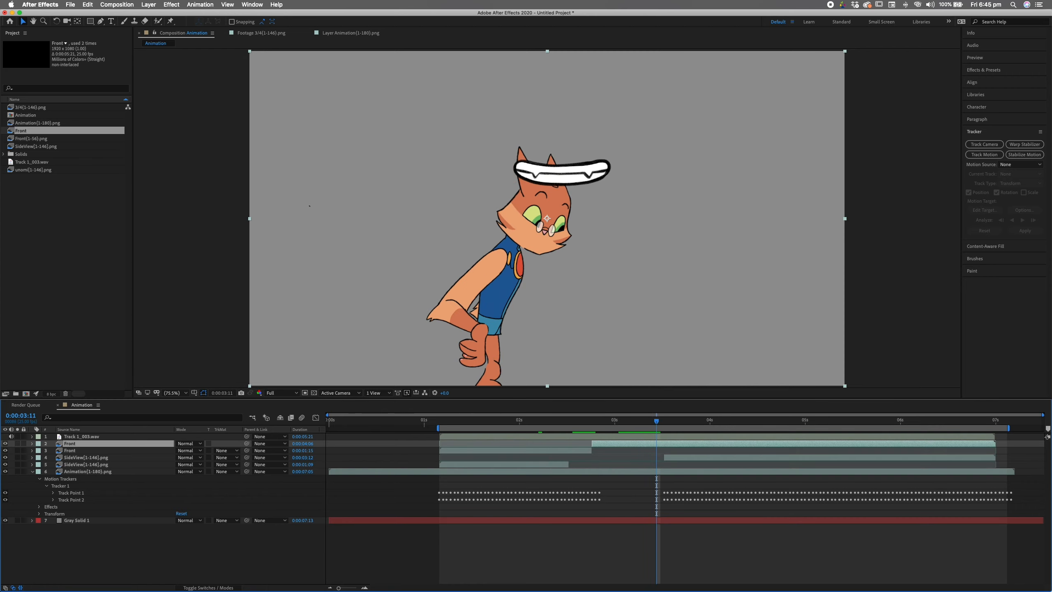
key(super+shift+d)
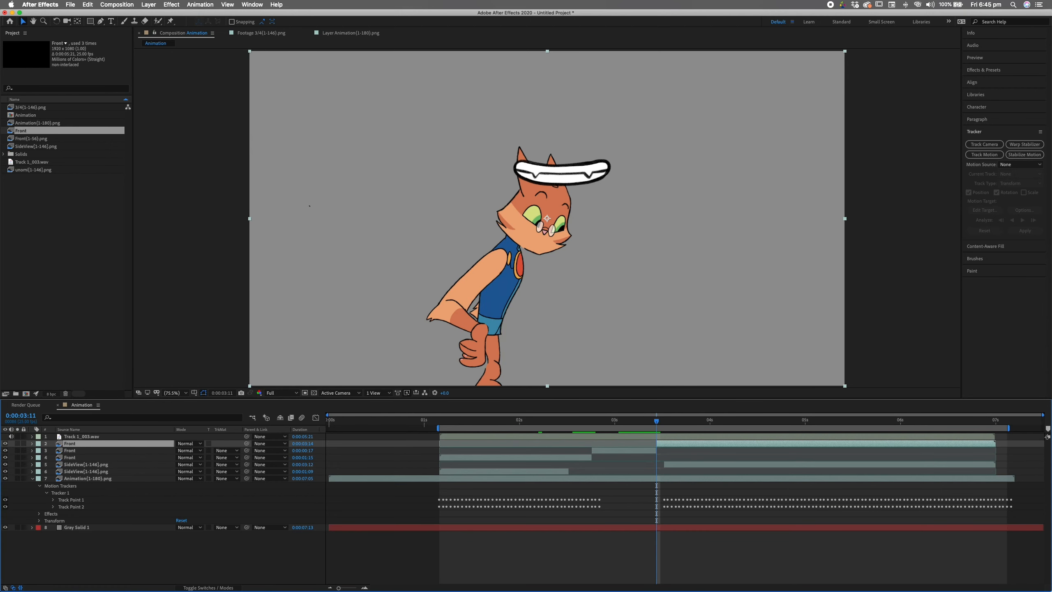
key(BackSpace)
click(571, 450)
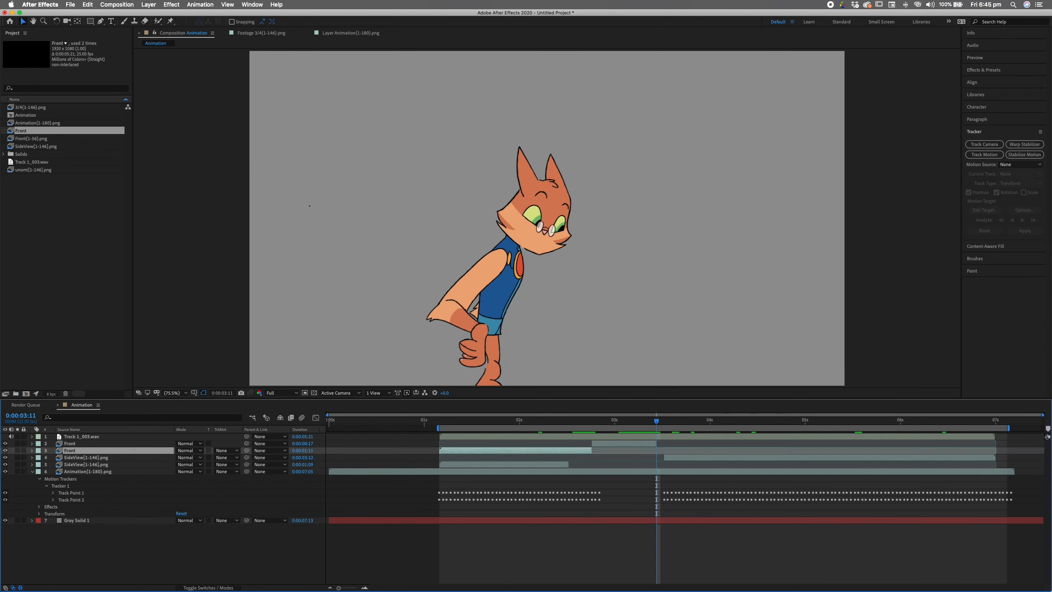
key(BackSpace)
- Trim the Front layer's end by one frame and return to 0:00:02:19
drag(655, 443, 652, 443)
key(Page_Up)
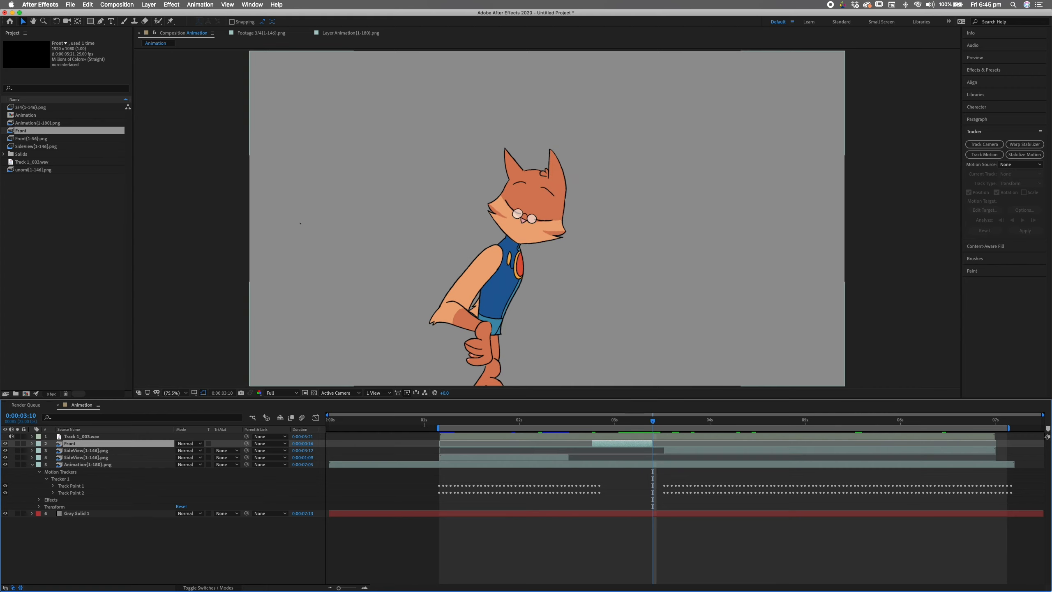
key(Page_Down)
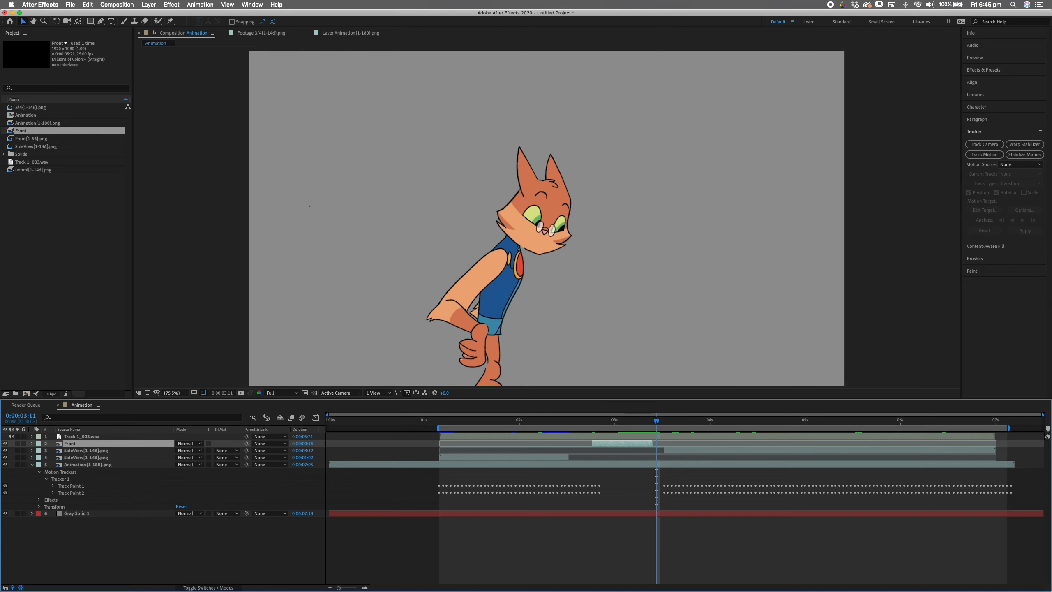
key(Page_Up)
key(Page_Up)
key(Page_Up)
key(Page_Up)
key(Page_Up)
key(Page_Up)
key(Page_Up)
key(Page_Up)
key(Page_Up)
key(Page_Up)
key(Page_Up)
key(Page_Up)
key(Page_Up)
key(Page_Up)
key(Page_Up)
key(Page_Up)
key(Page_Up)
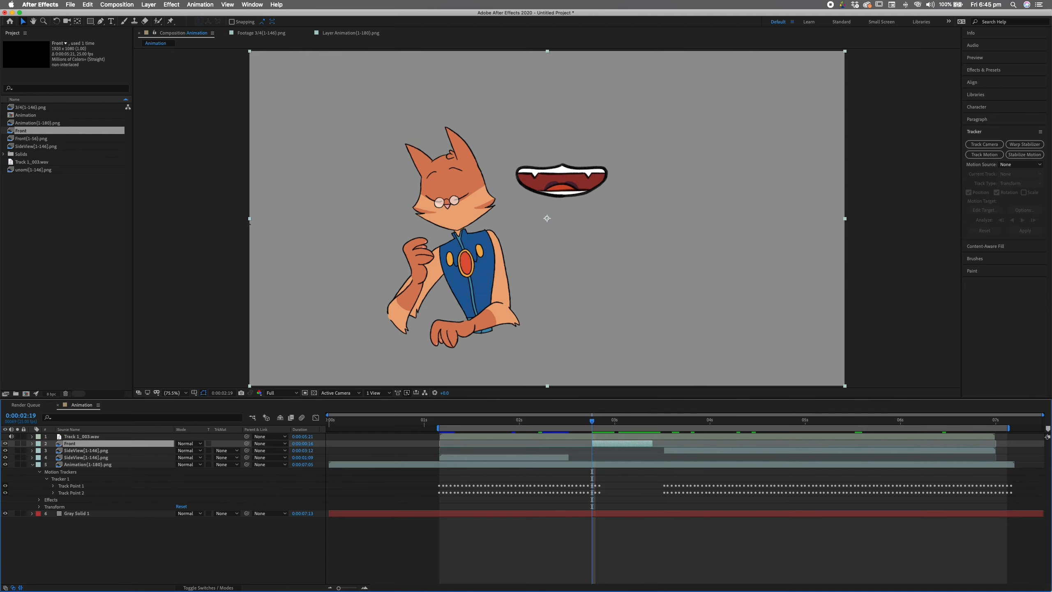
- Shrink the Front mouth and place it on the cat's face, then preview and return to about 0:00:02:20
key(Page_Down)
key(Page_Down)
key(Page_Down)
key(Page_Down)
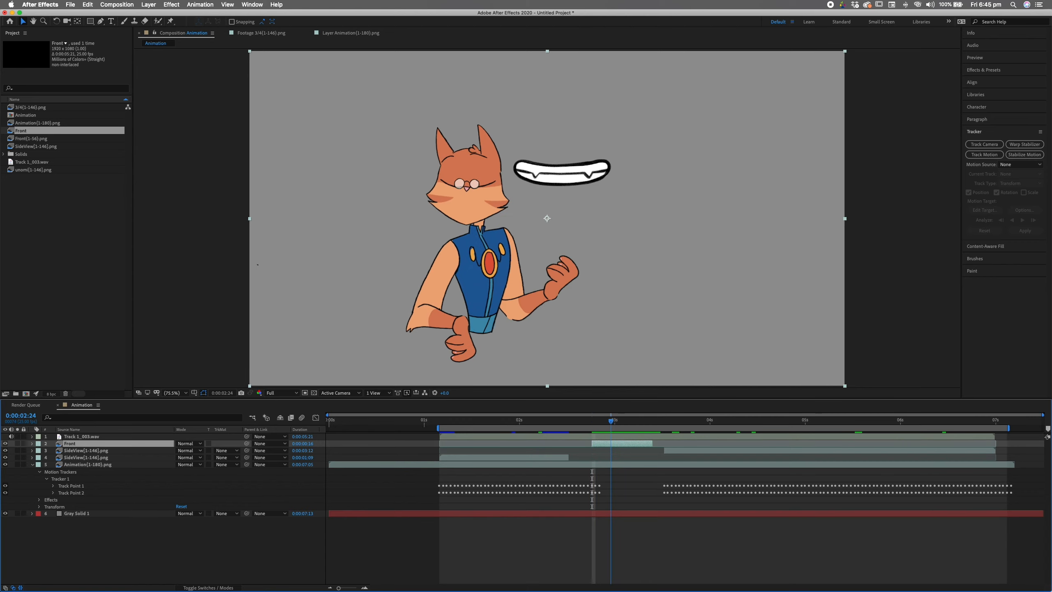
drag(562, 174, 455, 223)
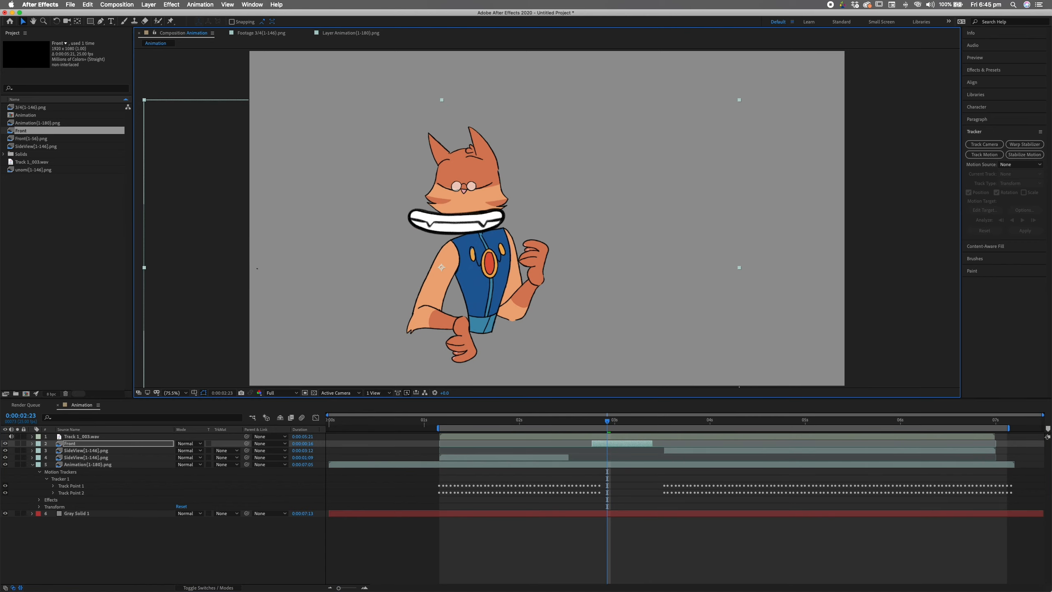
drag(144, 100, 343, 212)
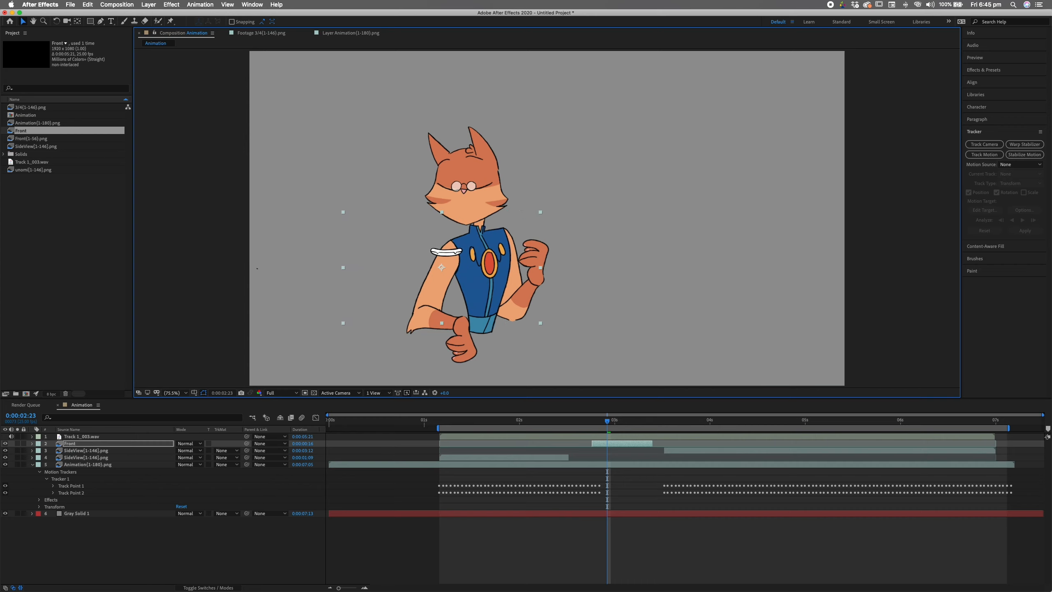
drag(446, 251, 465, 202)
key(space)
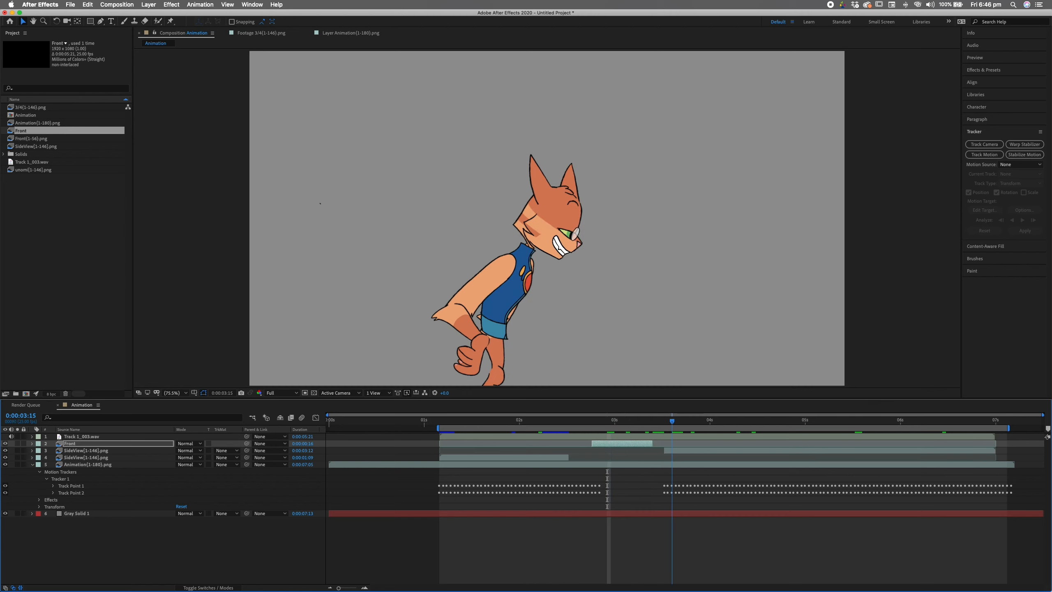
key(space)
drag(641, 420, 595, 421)
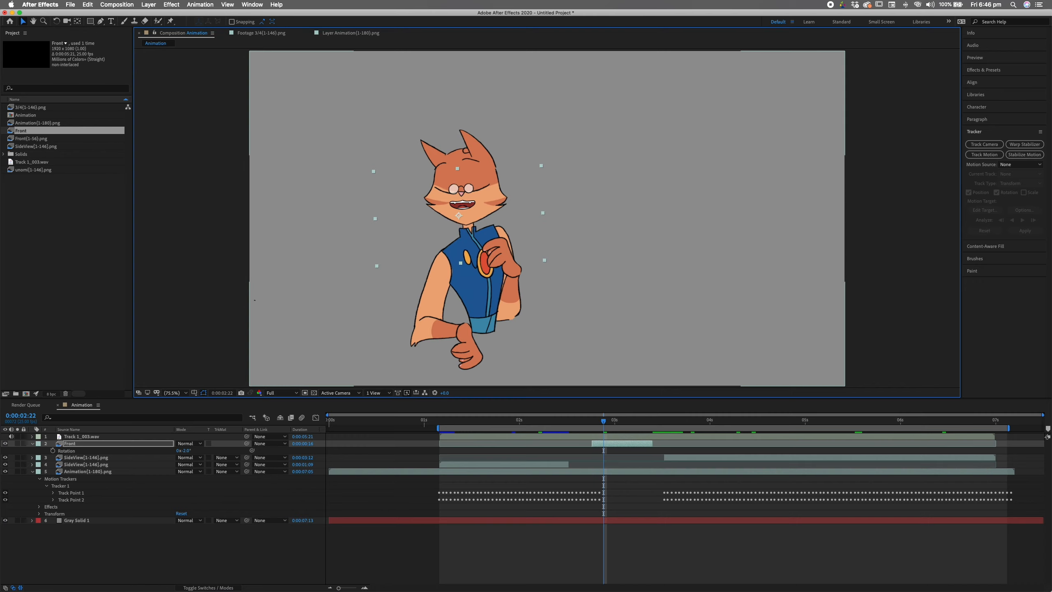
- Start Track Motion on the Animation{1-180}.png layer with Tracker 2 as the current track
click(88, 472)
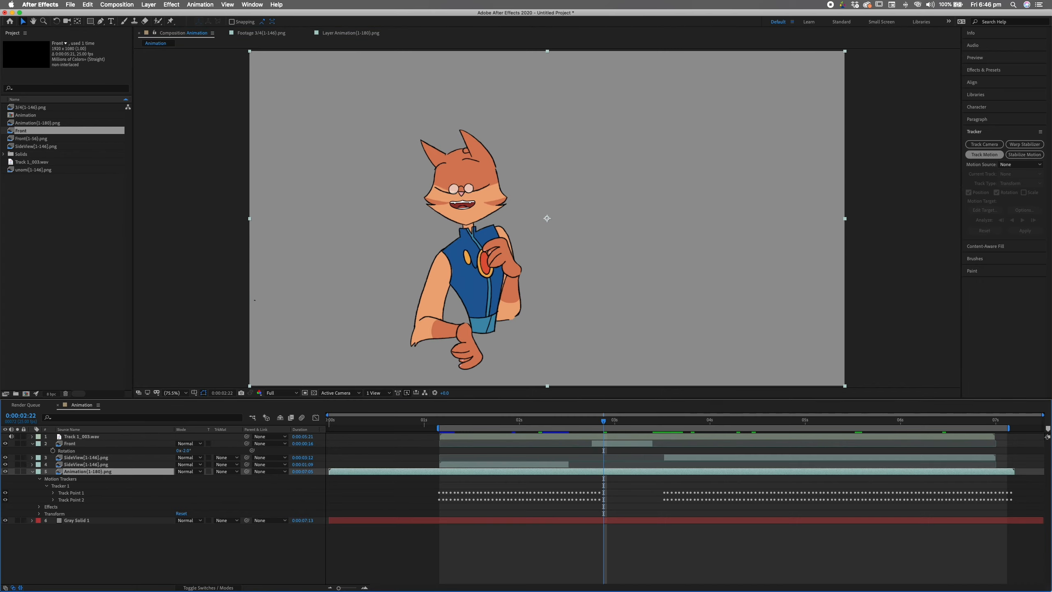
click(984, 154)
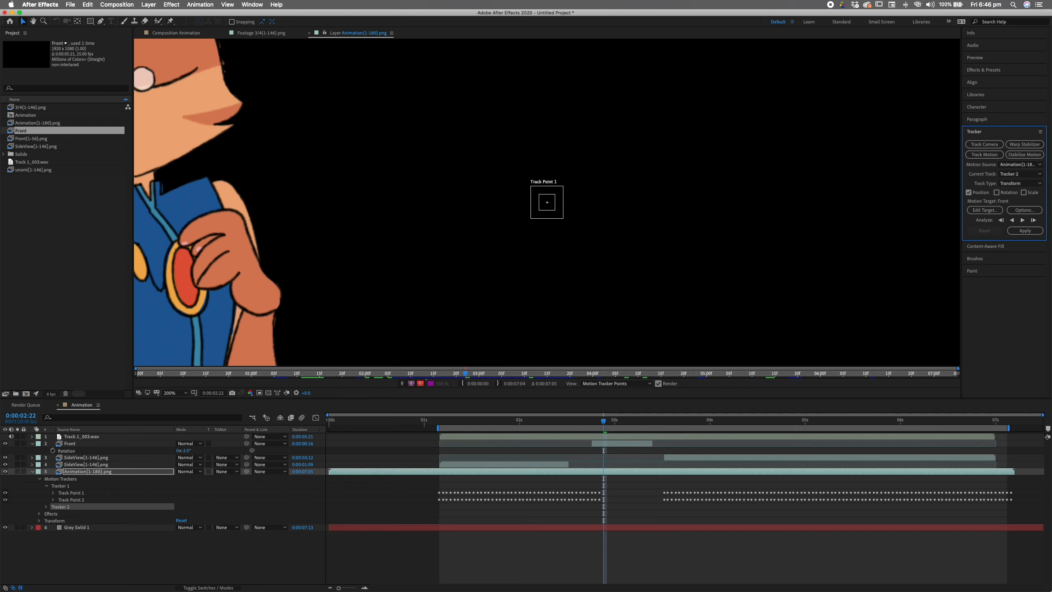
click(1019, 174)
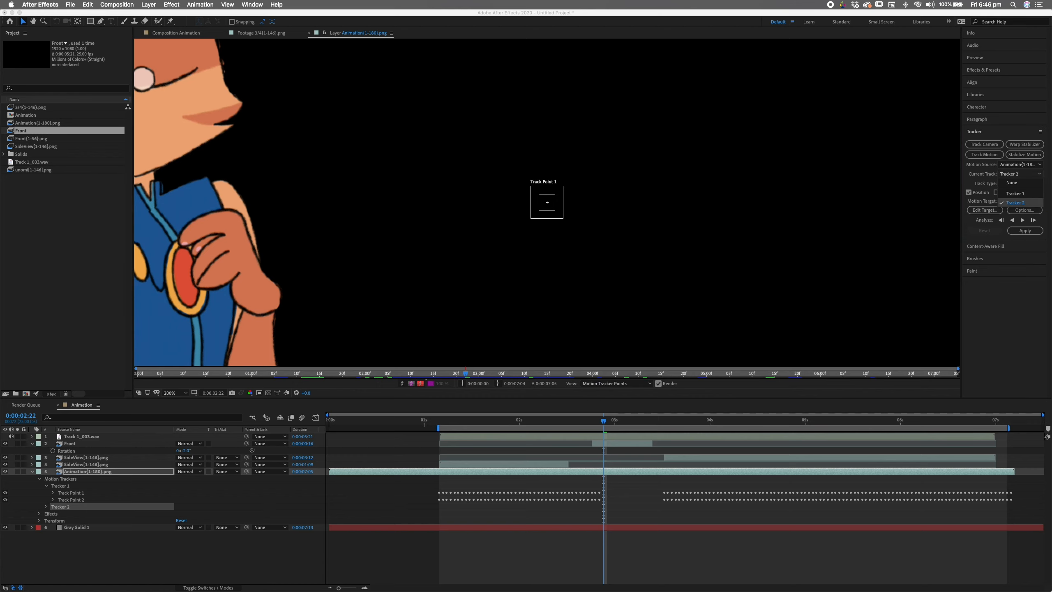
click(1015, 202)
- Place Track Point 1 on the cat's nose a few frames earlier
drag(373, 187, 673, 281)
drag(847, 296, 422, 187)
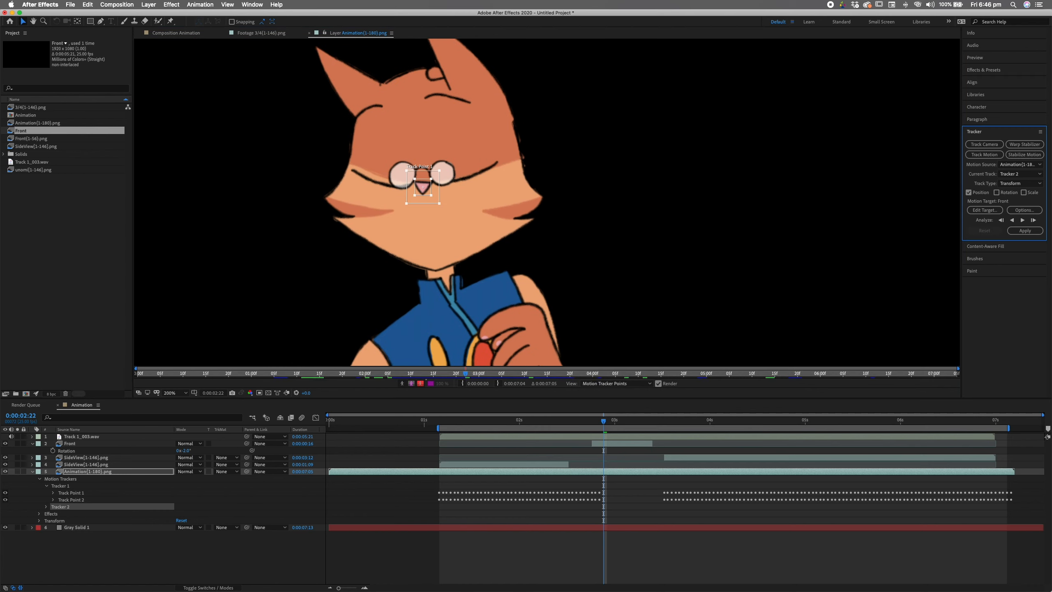
key(Page_Up)
key(Page_Up)
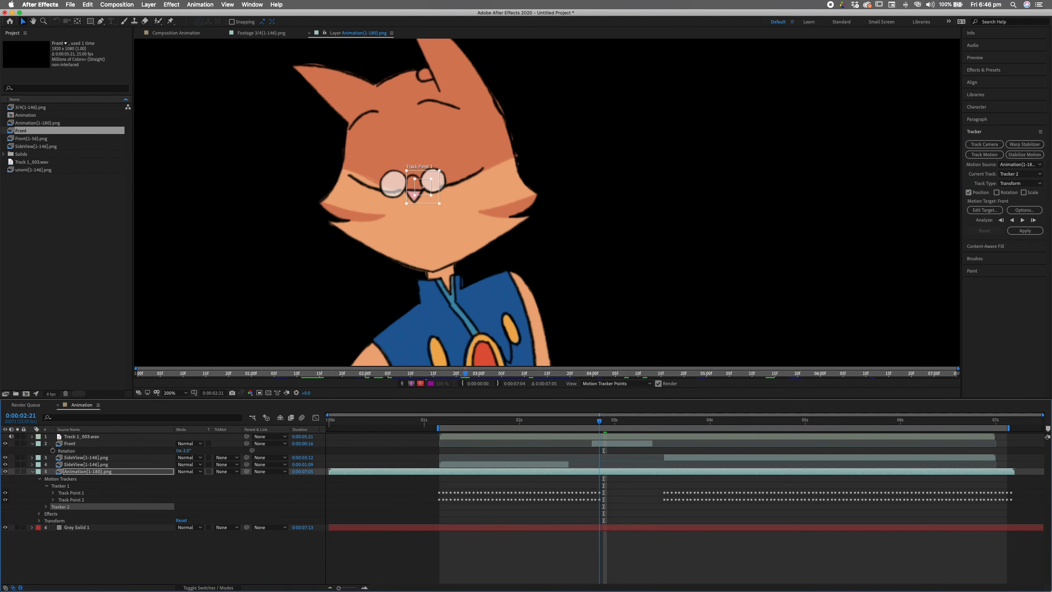
key(Page_Up)
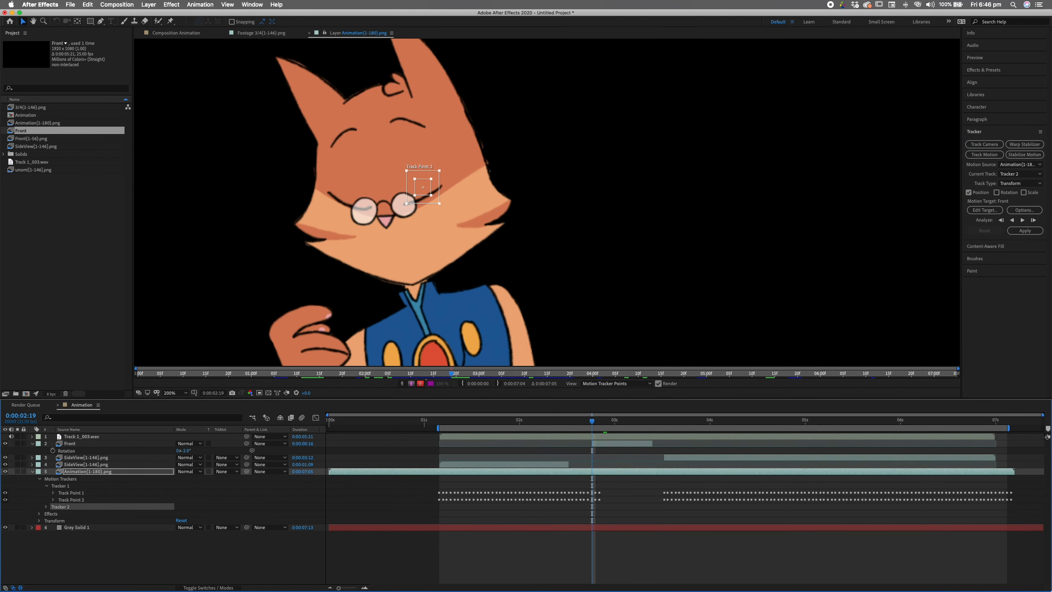
drag(422, 186, 389, 216)
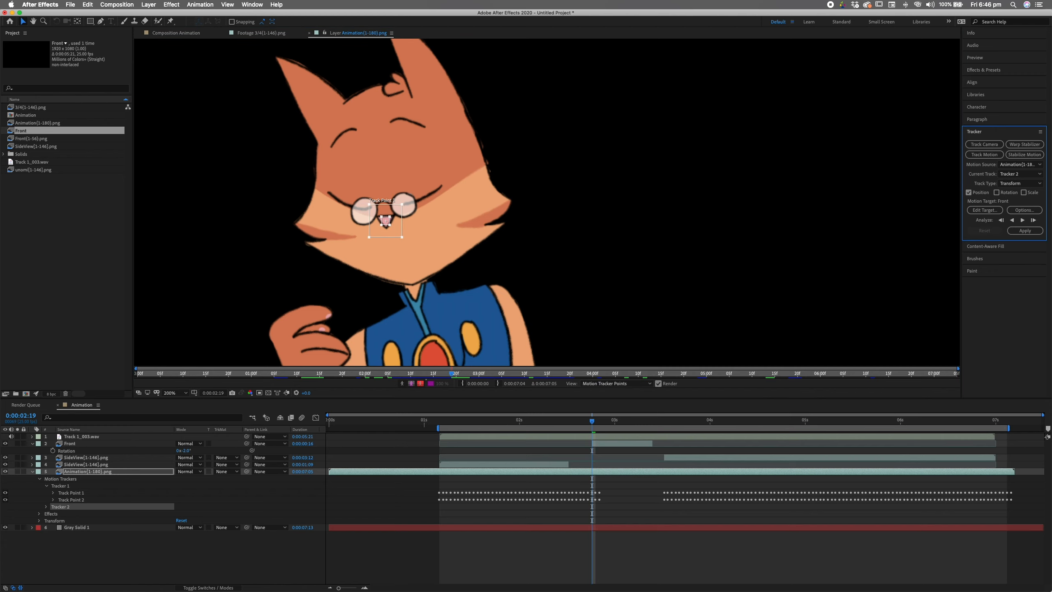
- Enable Rotation, put Track Point 2 on the collar with a smaller search area, and analyse forward
click(996, 192)
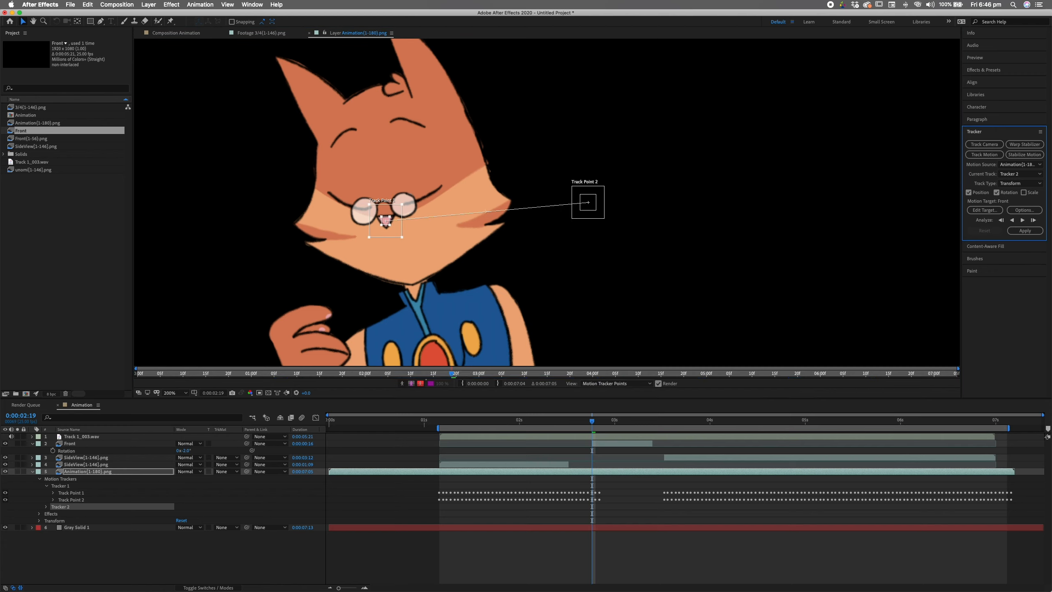
drag(588, 202, 417, 289)
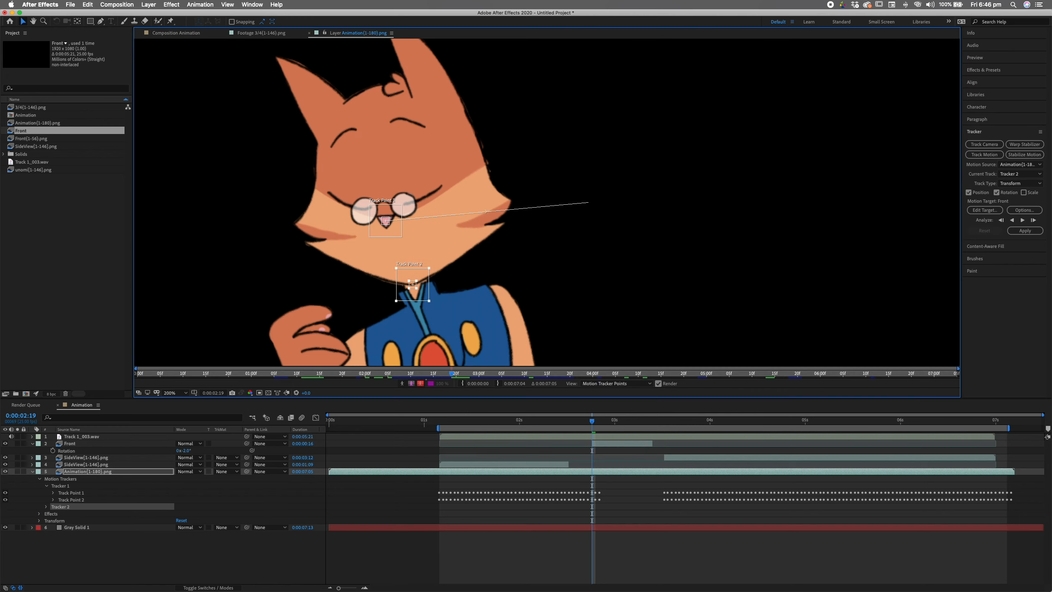
click(1021, 220)
drag(429, 301, 423, 295)
click(1021, 220)
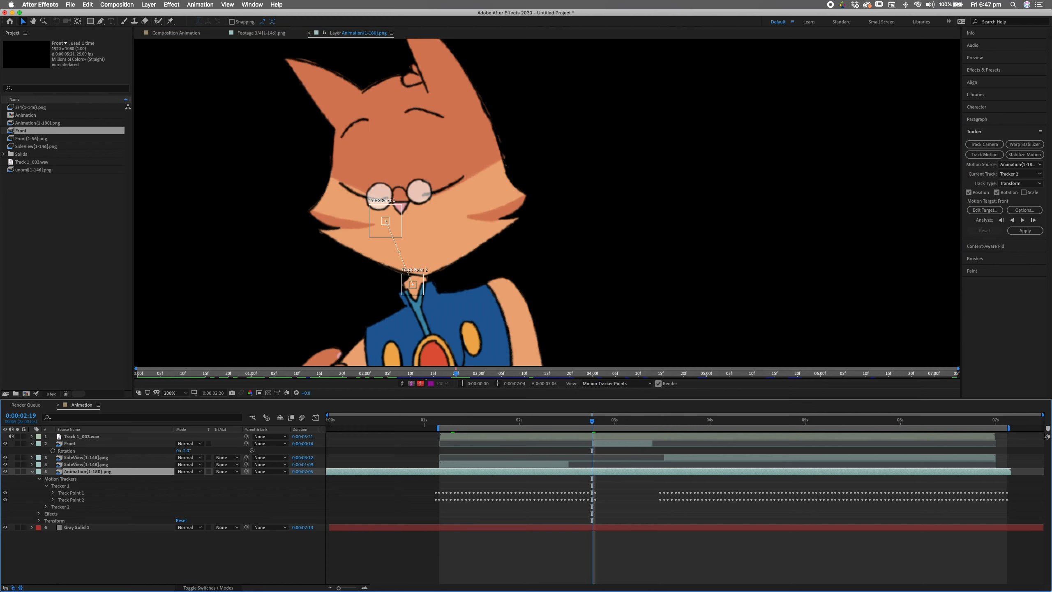
key(Page_Up)
key(Page_Up)
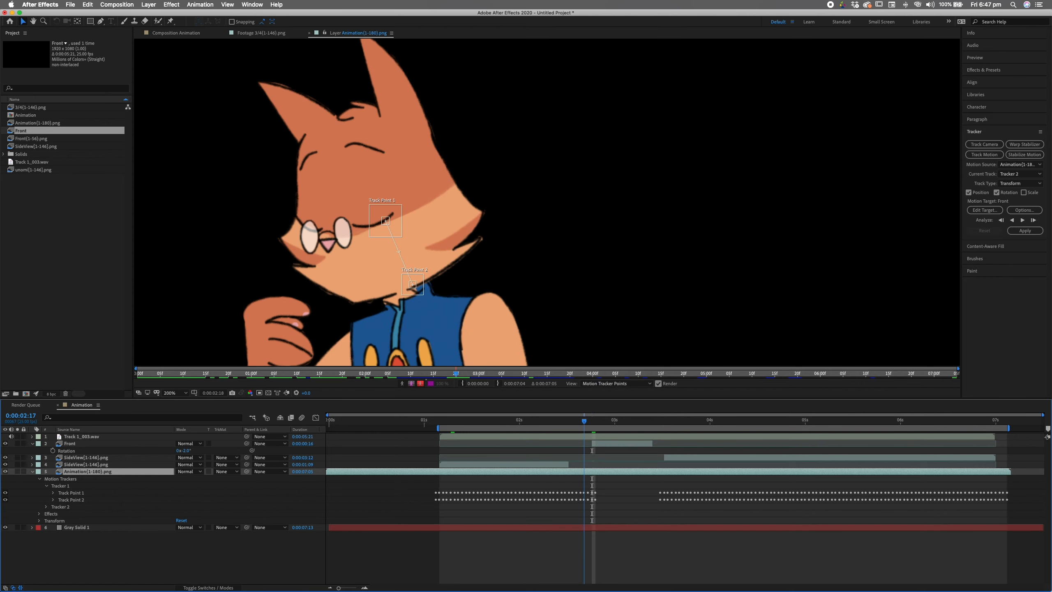
key(Page_Down)
key(Page_Down)
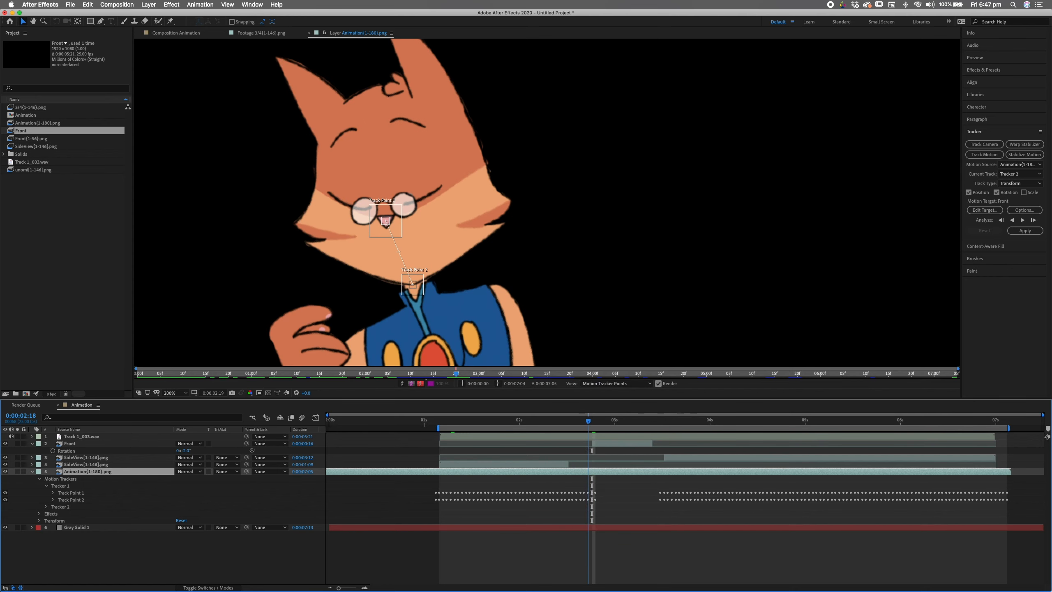
key(Page_Up)
click(597, 443)
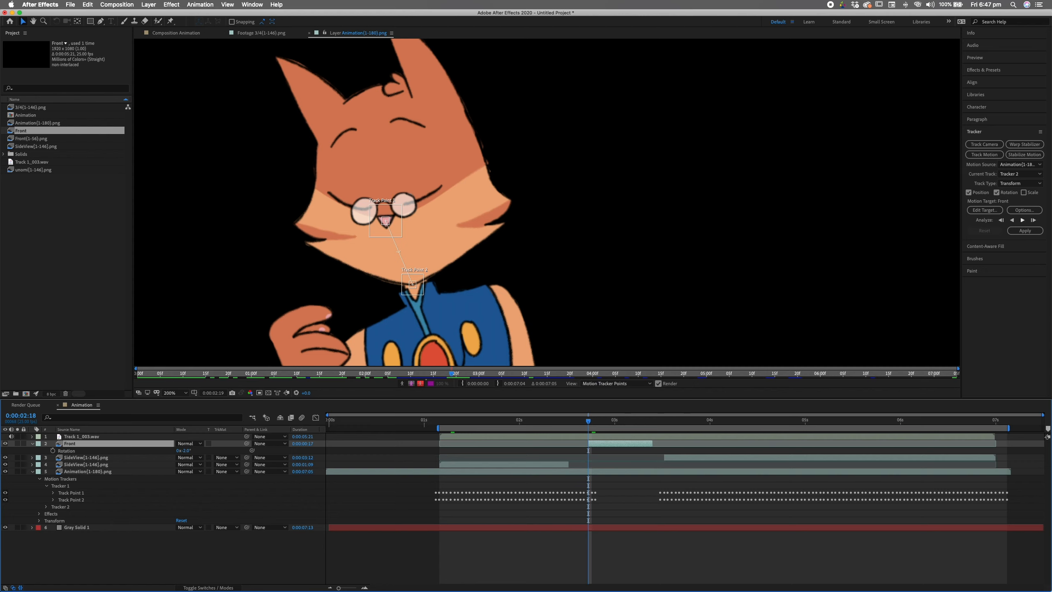
- Analyse Tracker 2 frame by frame, re-centring Point 1 on the nose and Point 2 by the chin
click(1033, 220)
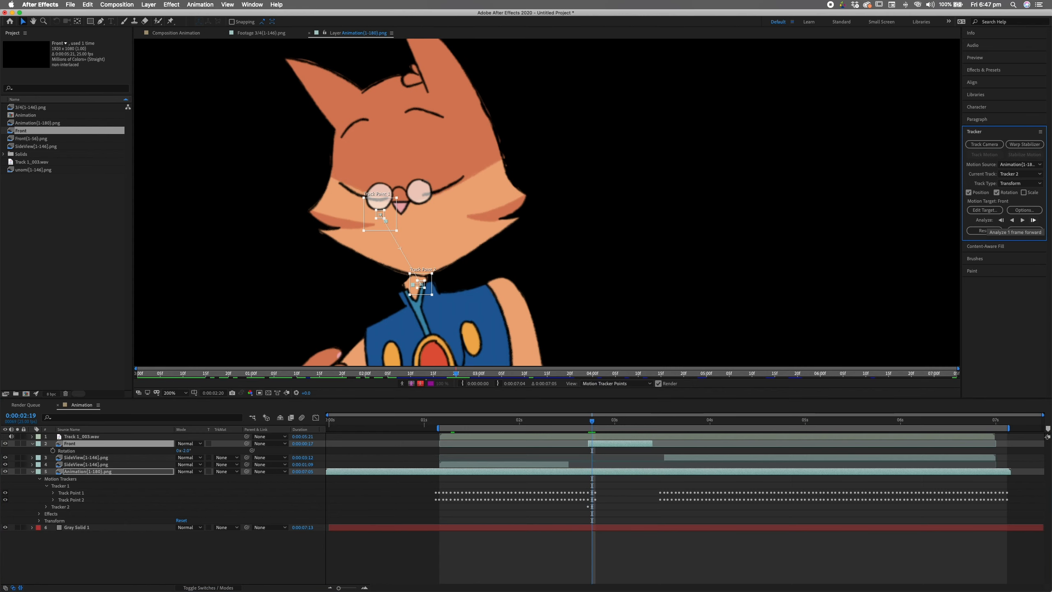
drag(379, 214, 401, 207)
drag(420, 284, 424, 275)
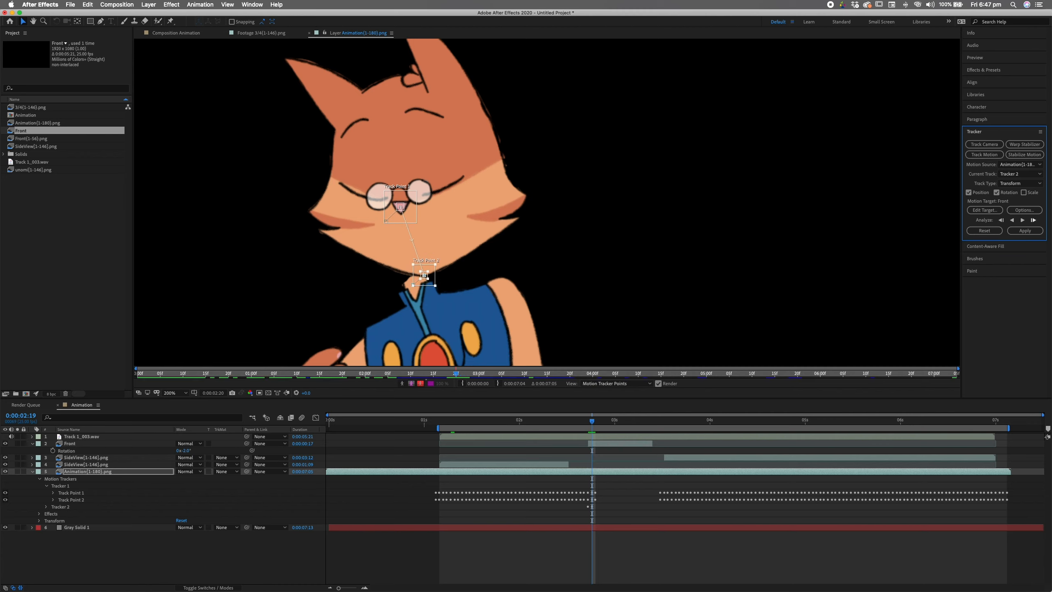
click(1032, 220)
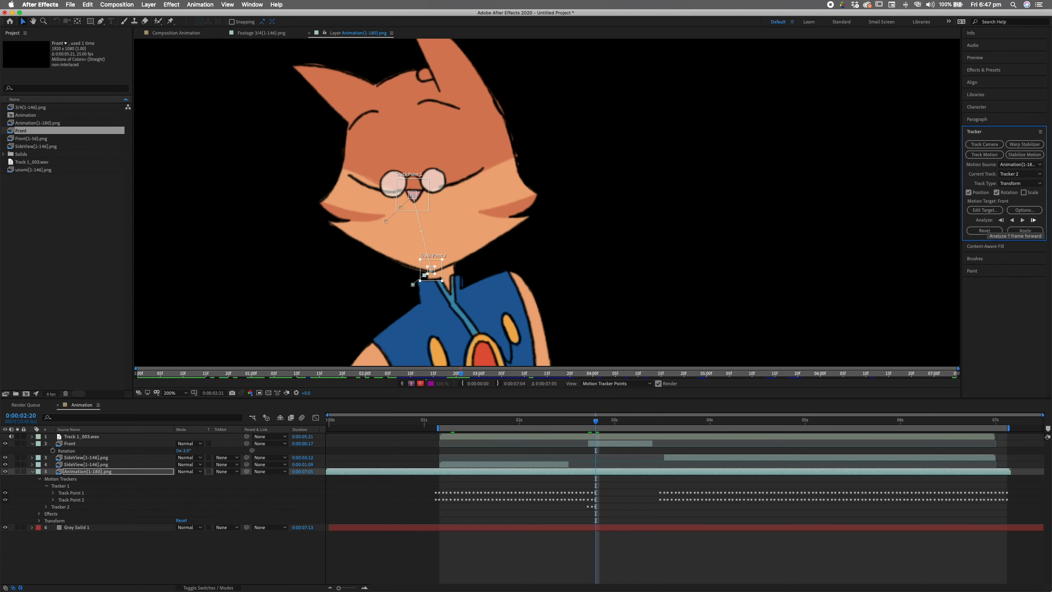
click(1033, 219)
click(1033, 219)
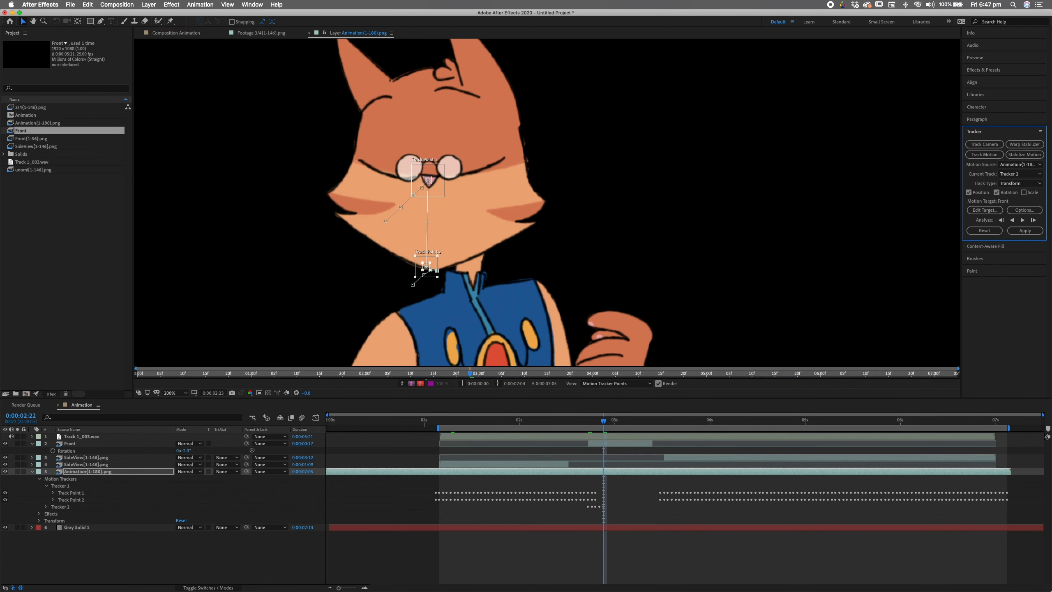
drag(428, 268, 433, 270)
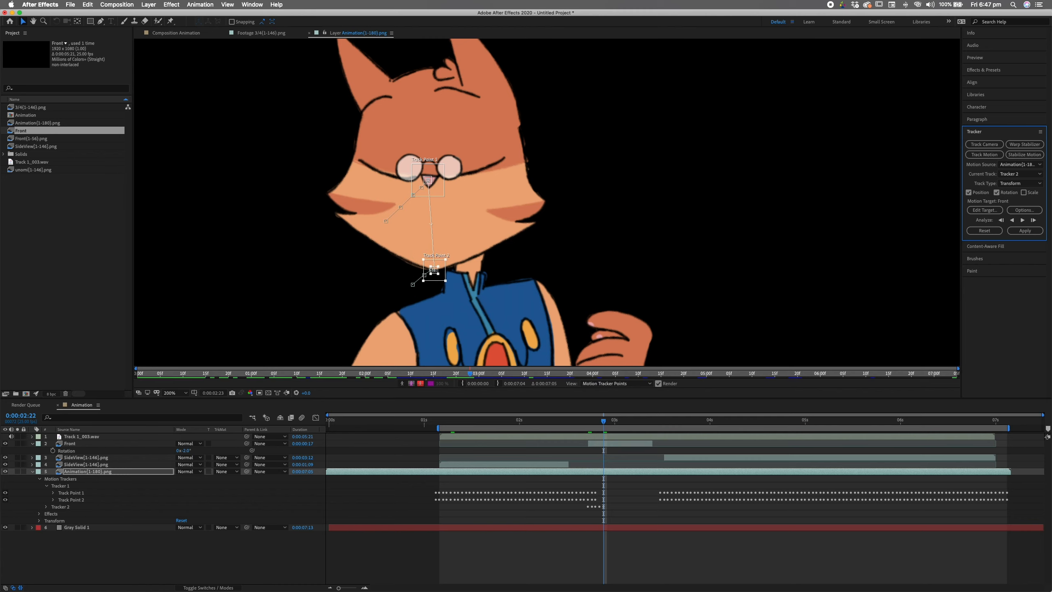
click(1033, 220)
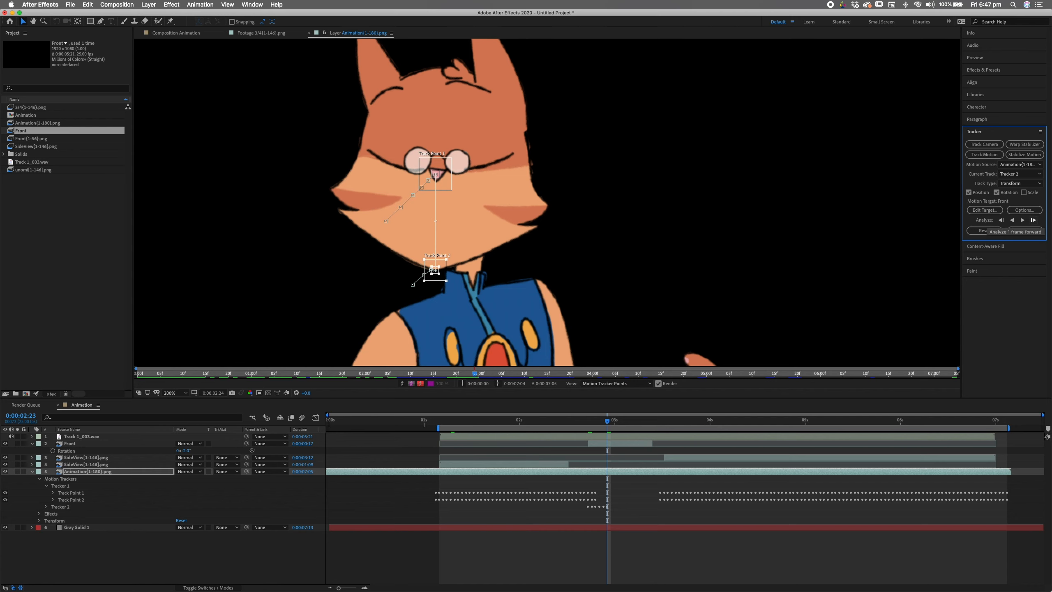
- Keep analysing single frames to 0:00:03:10, dragging the points back to the nose and collar as they drift
drag(468, 259, 482, 269)
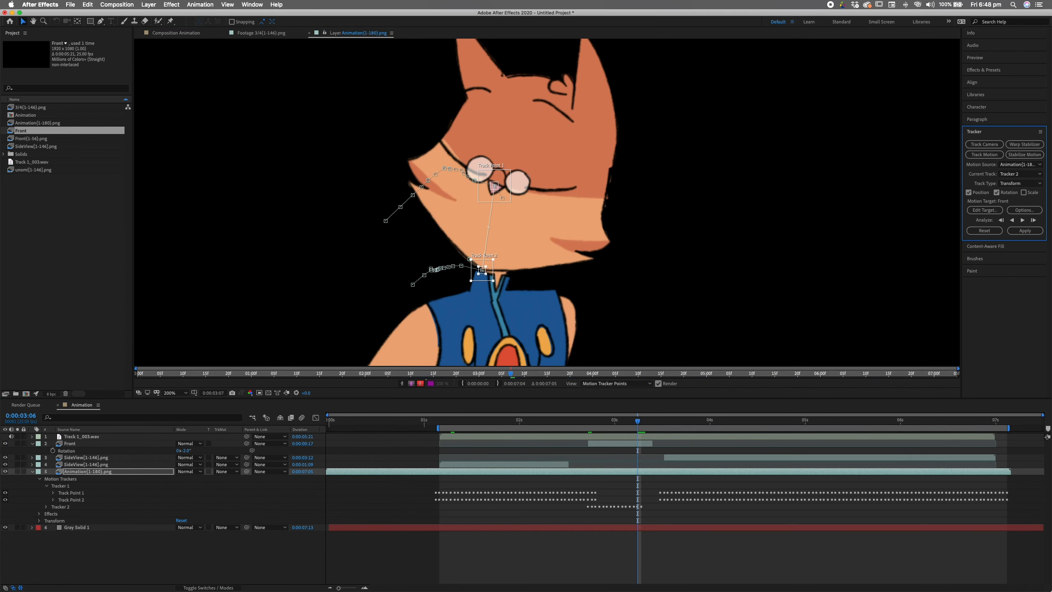
click(1033, 220)
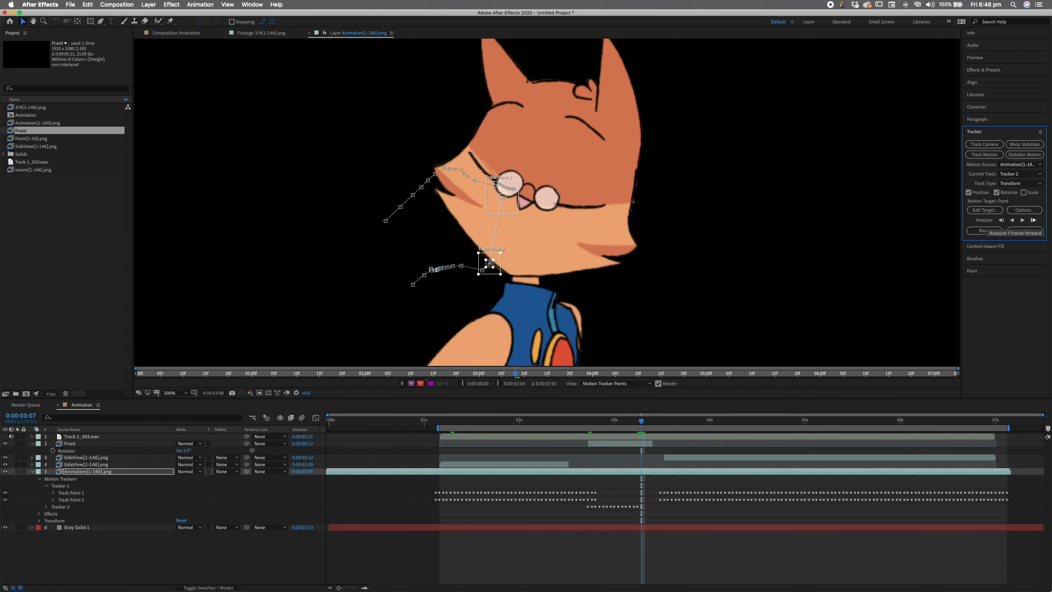
drag(502, 198, 524, 204)
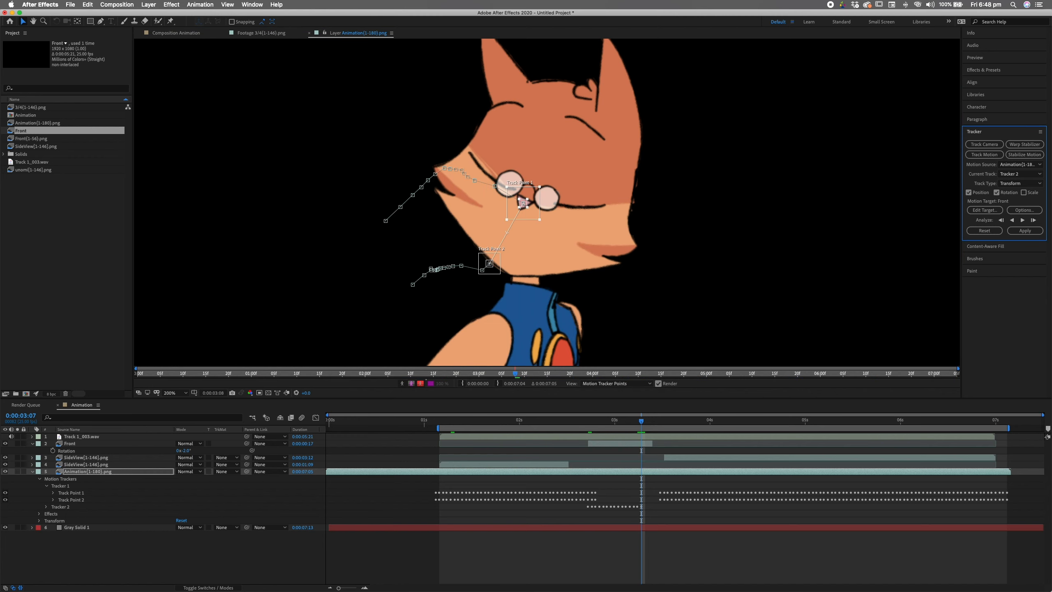
drag(489, 263, 509, 274)
click(1033, 220)
drag(534, 213, 542, 218)
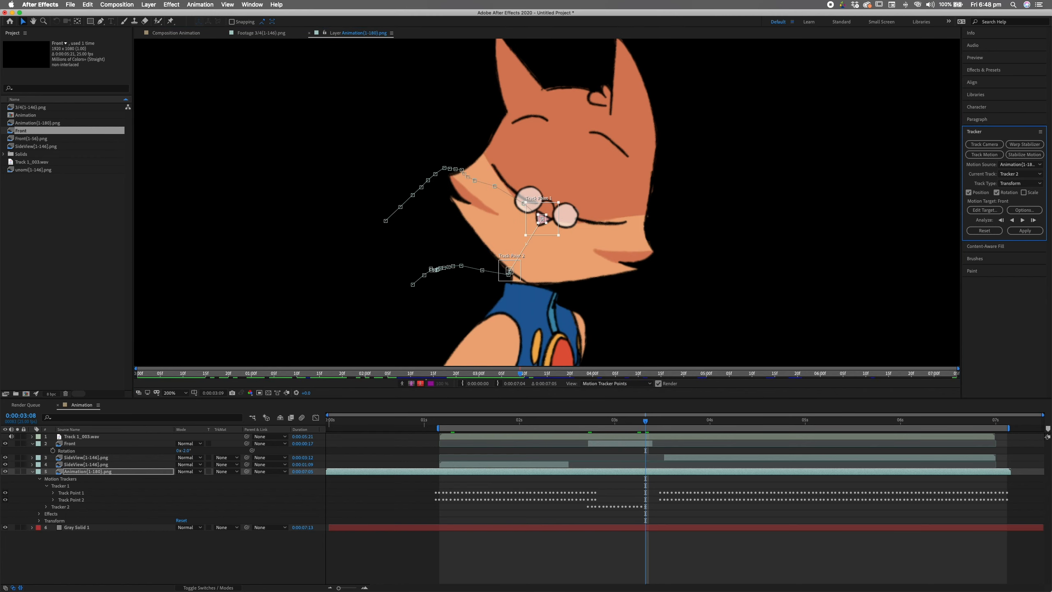
drag(509, 270, 527, 283)
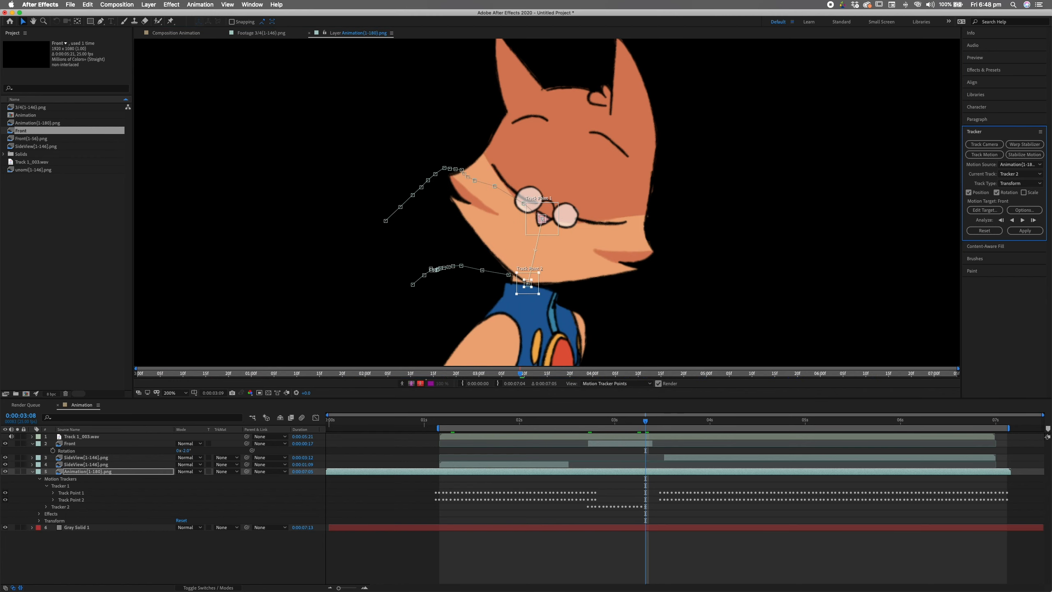
click(1033, 219)
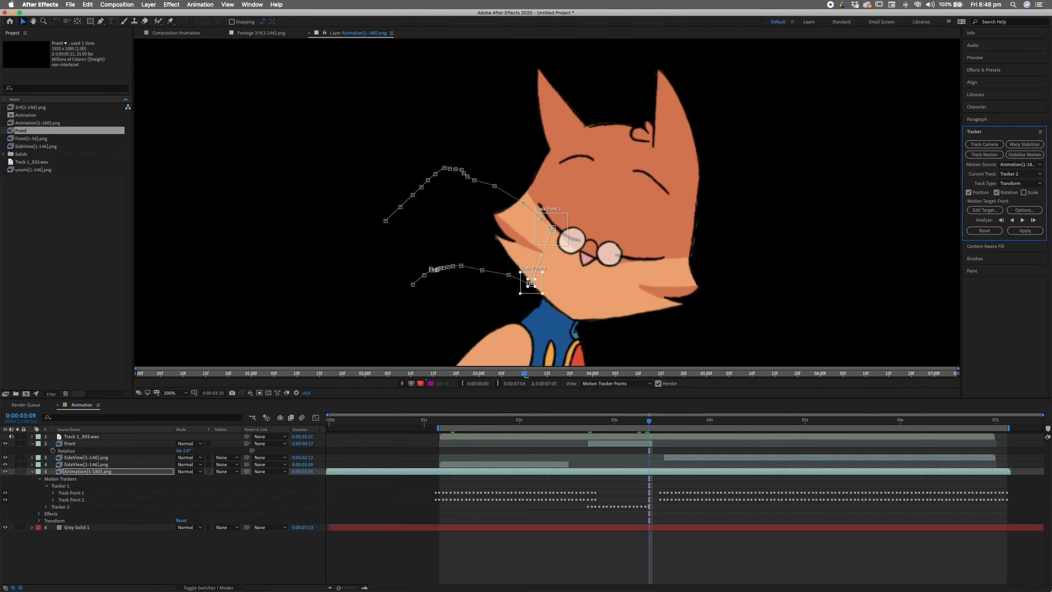
drag(530, 283, 573, 320)
drag(551, 229, 586, 259)
key(alt+Page_Down)
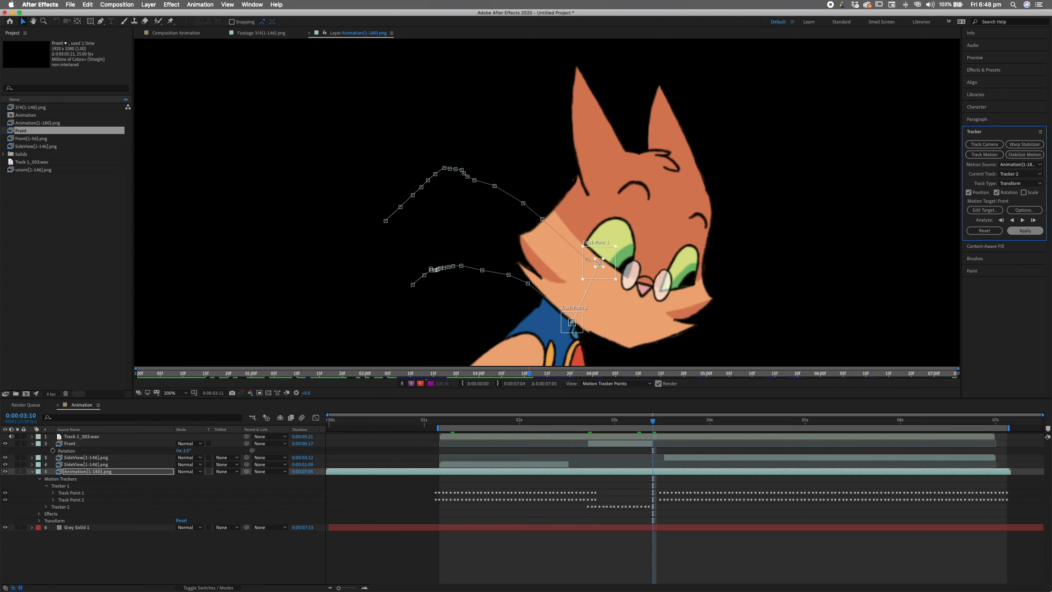
- Apply Tracker 2's motion to the Front layer in X and Y, then preview around 02:15–02:19
click(985, 209)
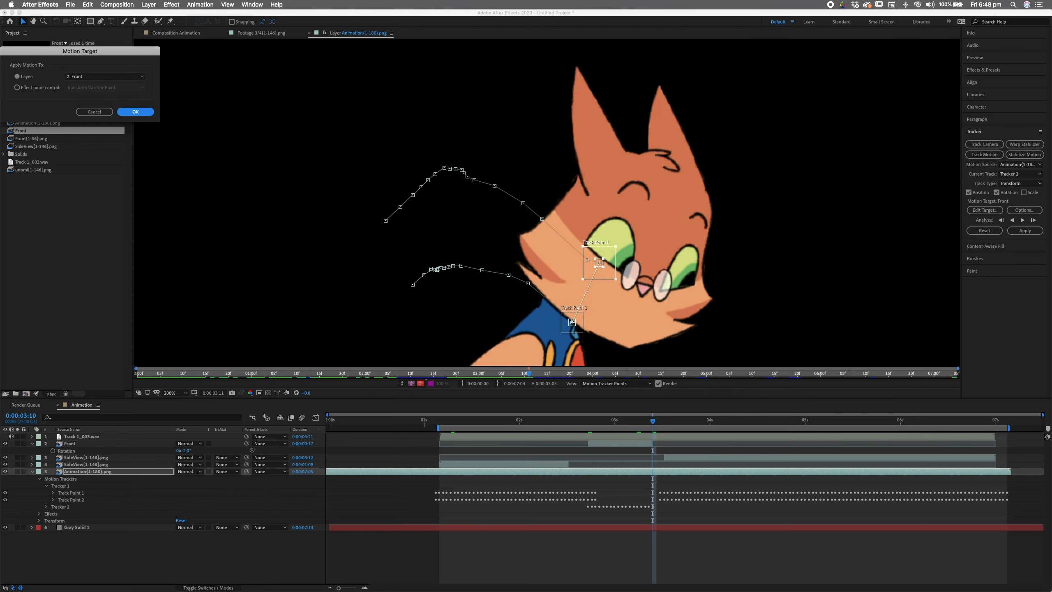
key(Return)
click(1024, 231)
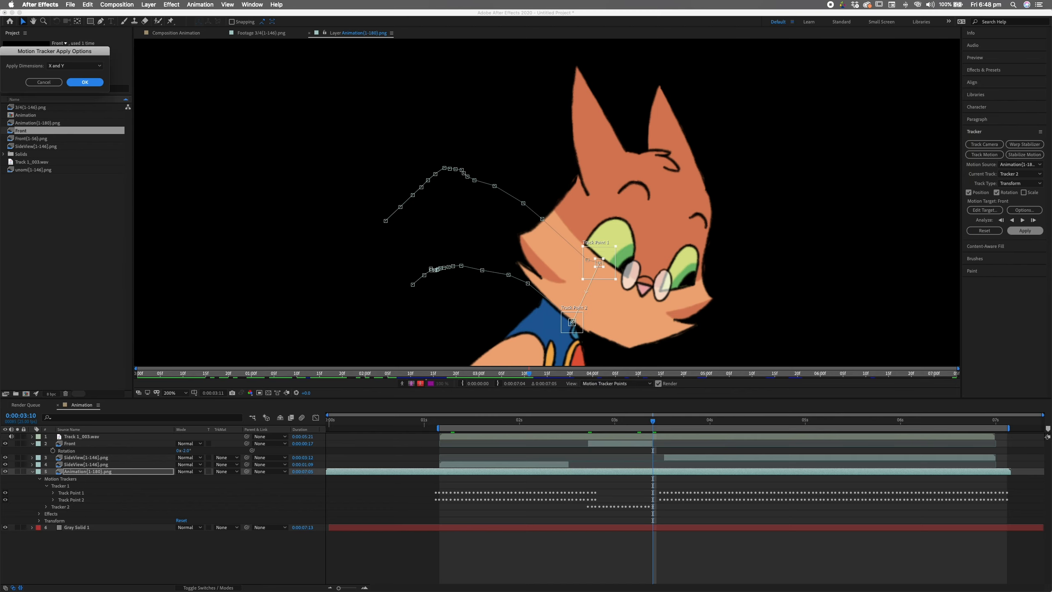
key(Return)
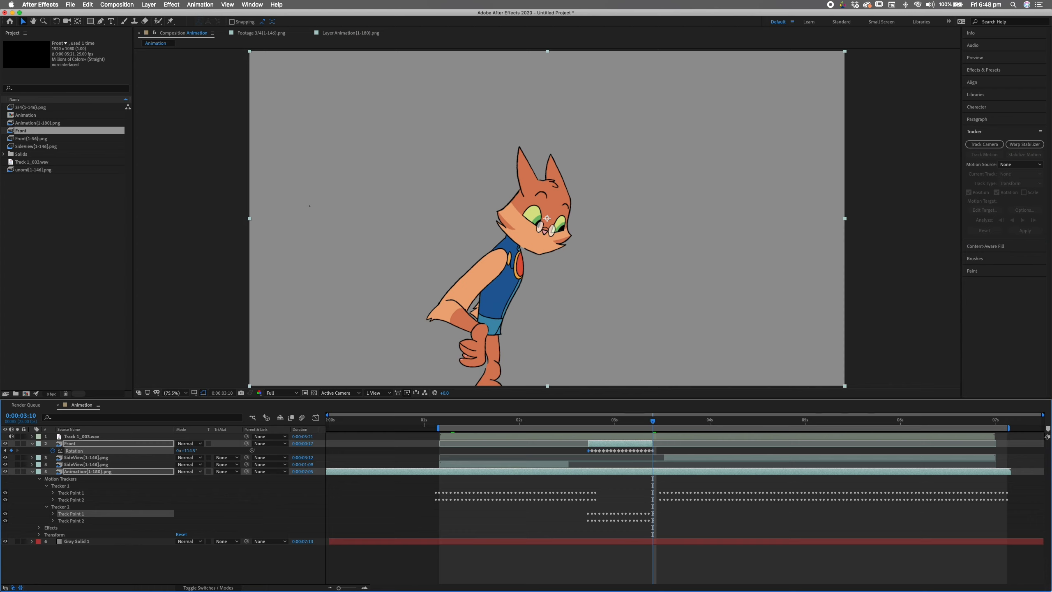
drag(652, 420, 588, 420)
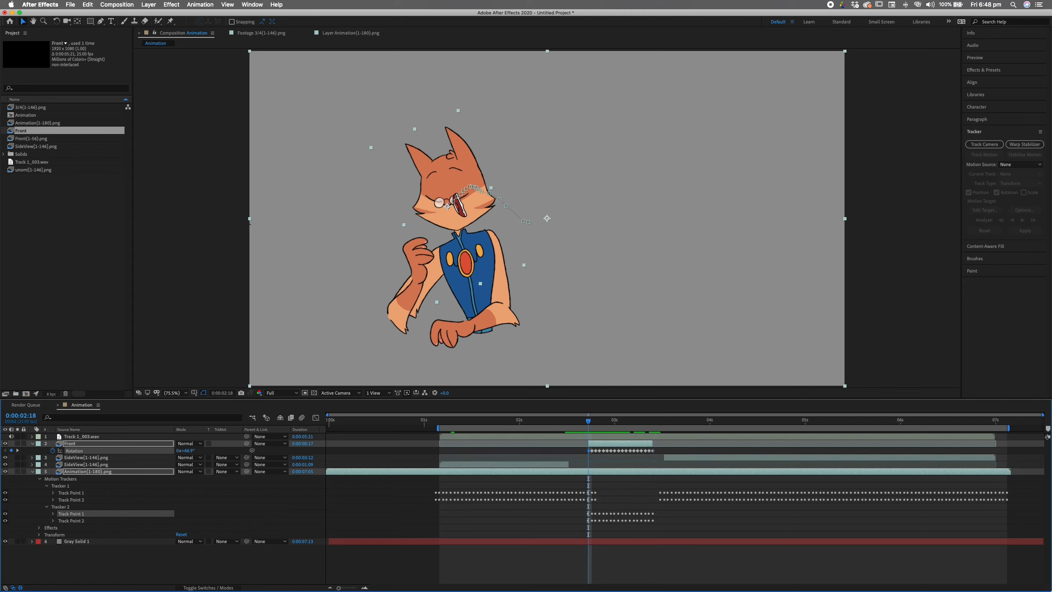
- Add a Transform effect to the Front mouth layer and rotate it to about -93°
click(148, 5)
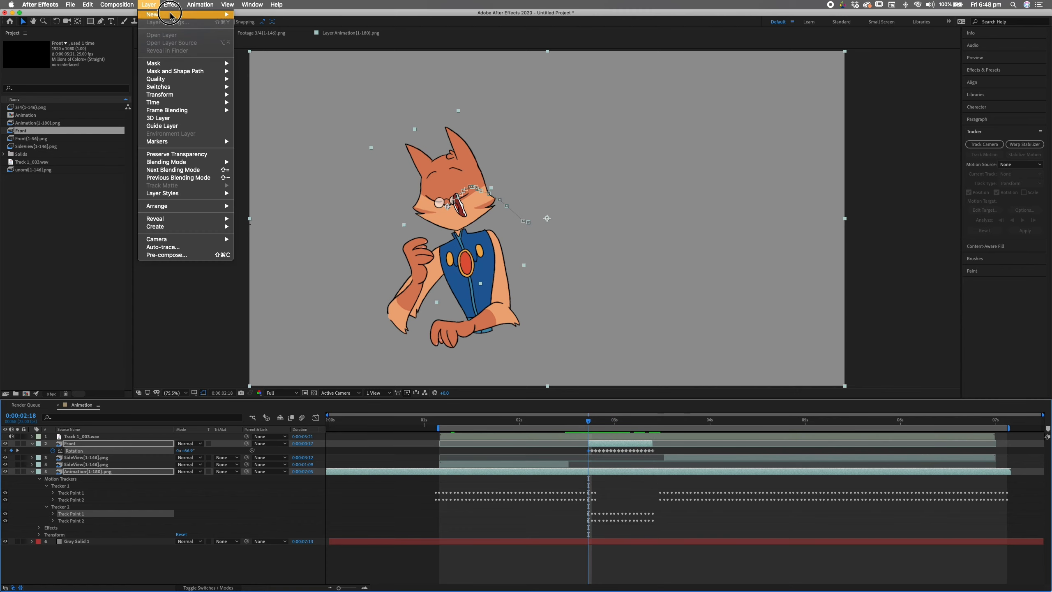
mouse_move(171, 5)
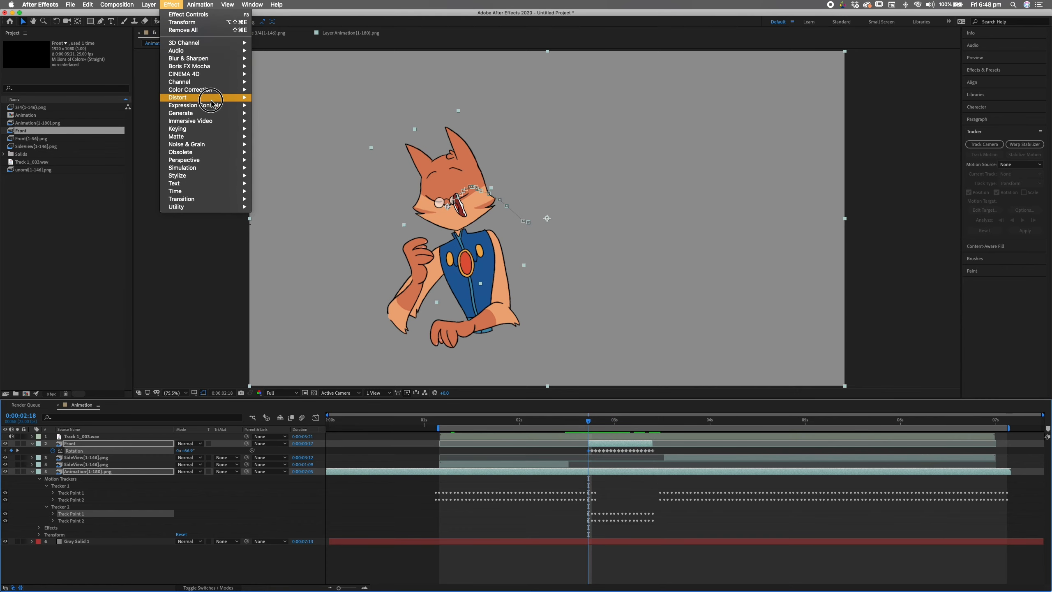
mouse_move(207, 97)
click(292, 339)
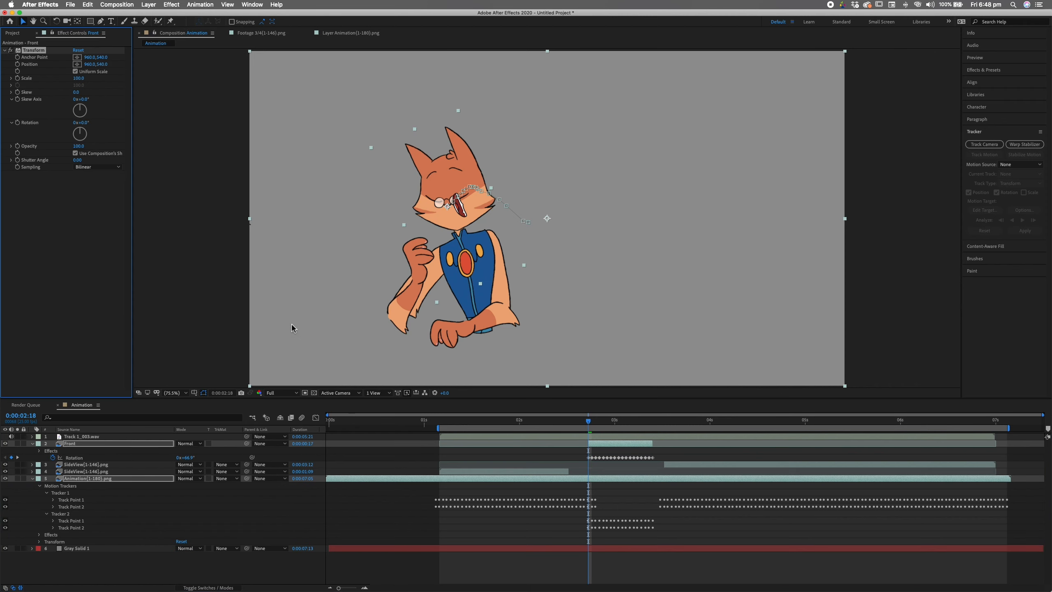
drag(80, 129, 45, 126)
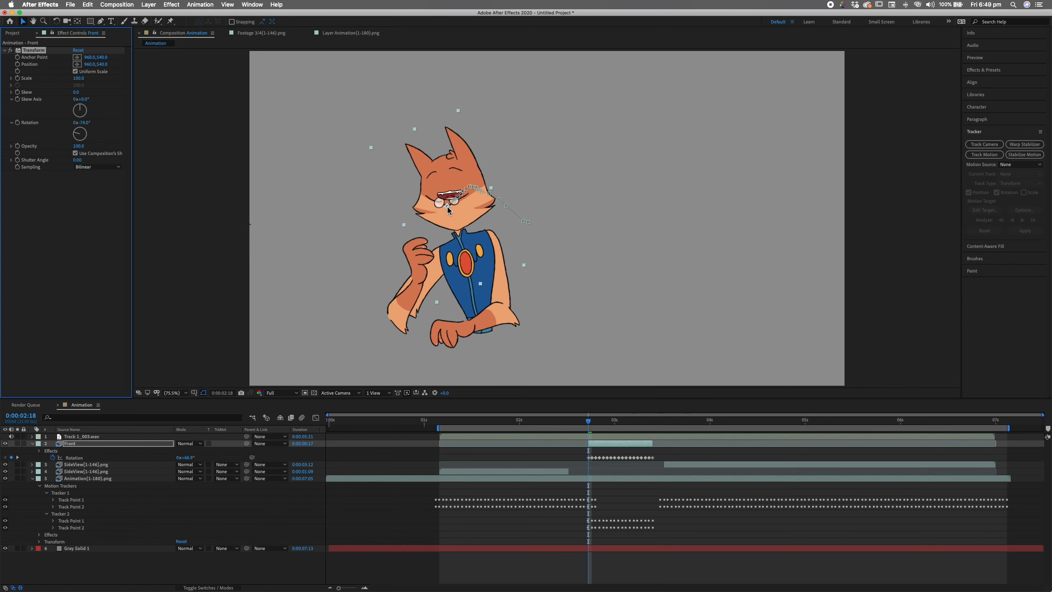
- Retune the Front layer's Rotation value at the side-view pose frame, checking nearby frames
drag(588, 421, 653, 425)
drag(187, 457, 196, 448)
drag(654, 423, 439, 423)
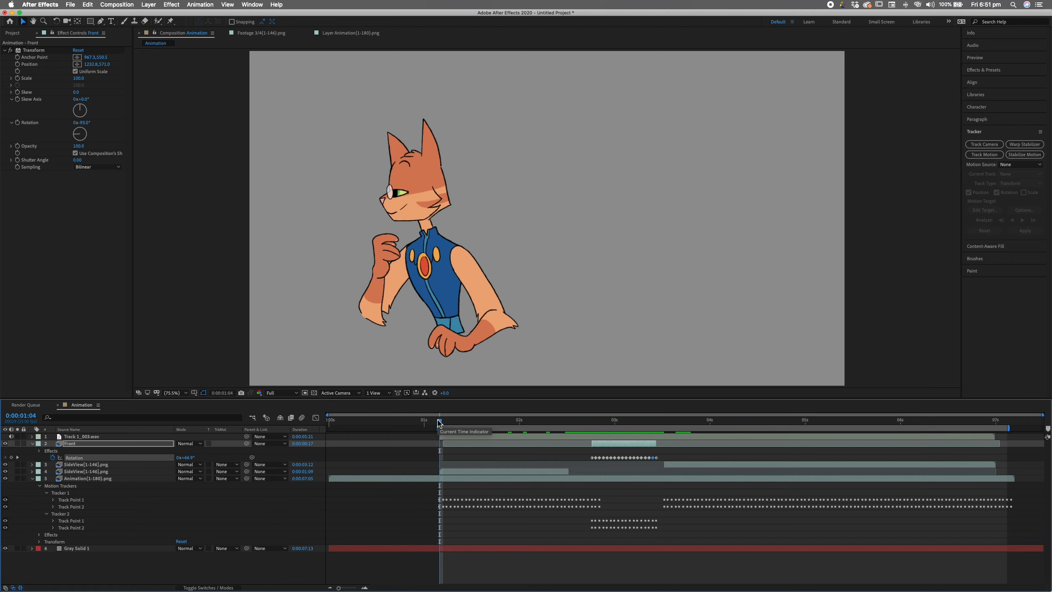
- Preview the animation through to 0:00:06:12, then select the Front layer
key(space)
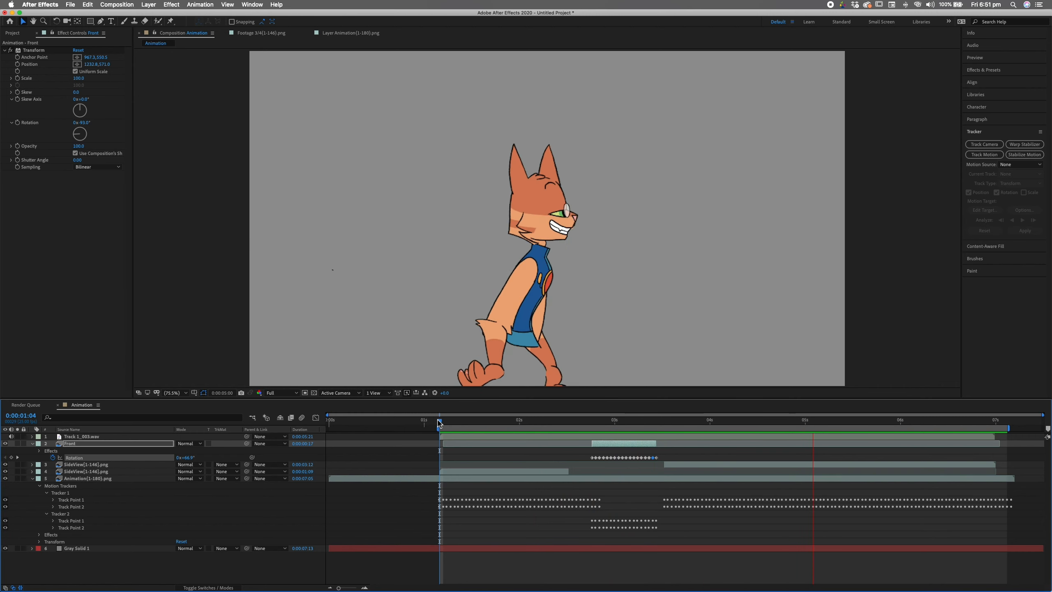
key(space)
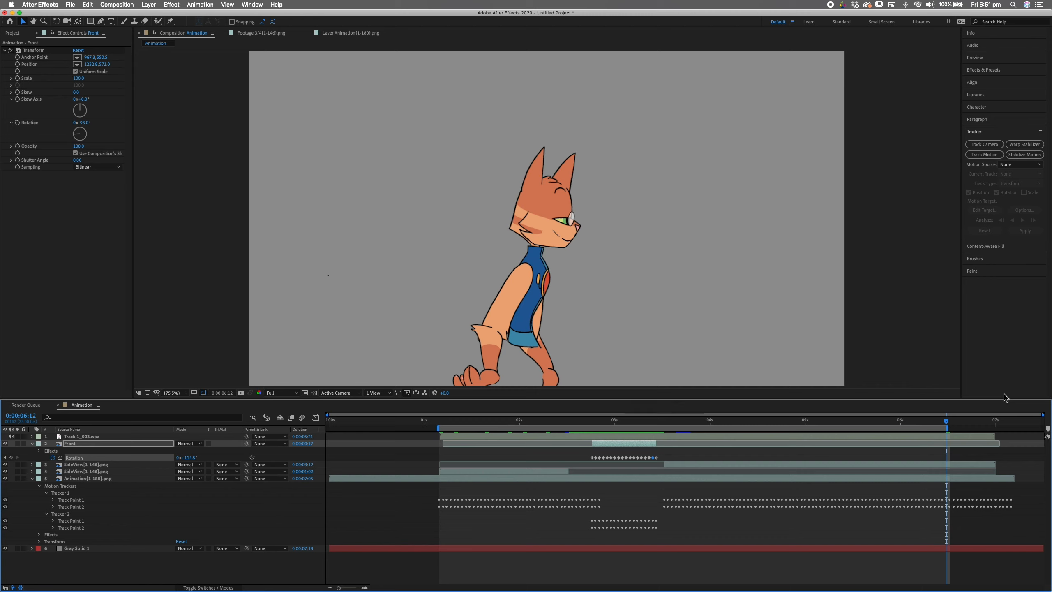
click(97, 443)
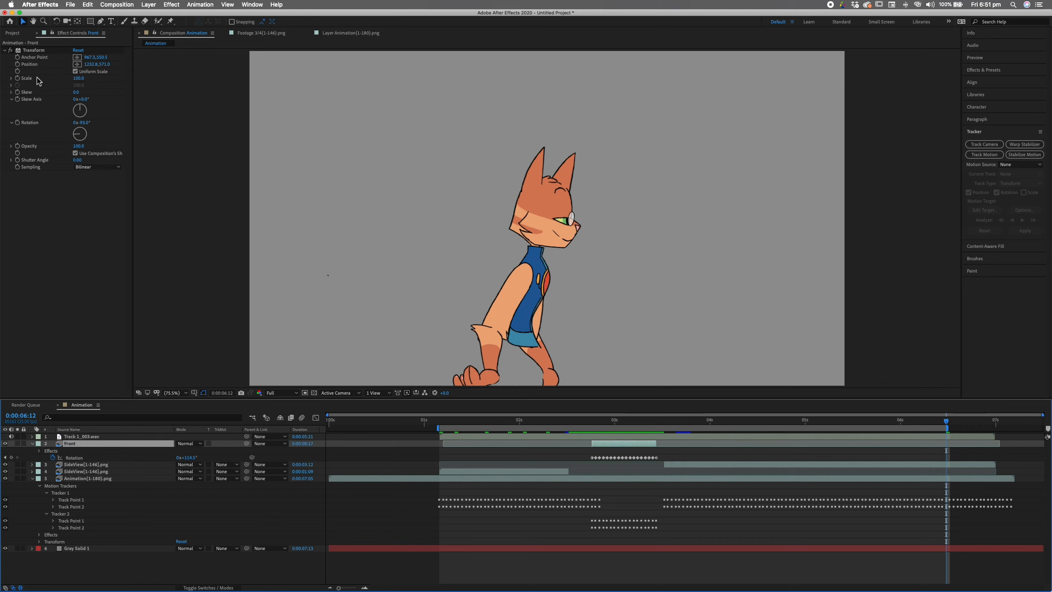
- Add the 3/4{1-146}.png sequence to the timeline and shift the Front footage one frame earlier
click(13, 33)
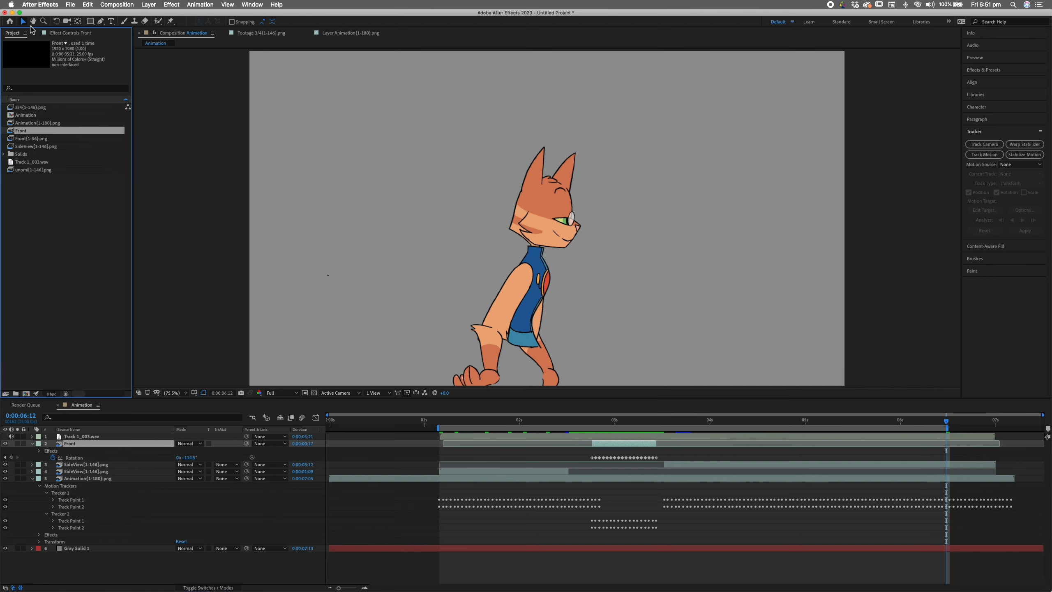
drag(65, 106, 440, 464)
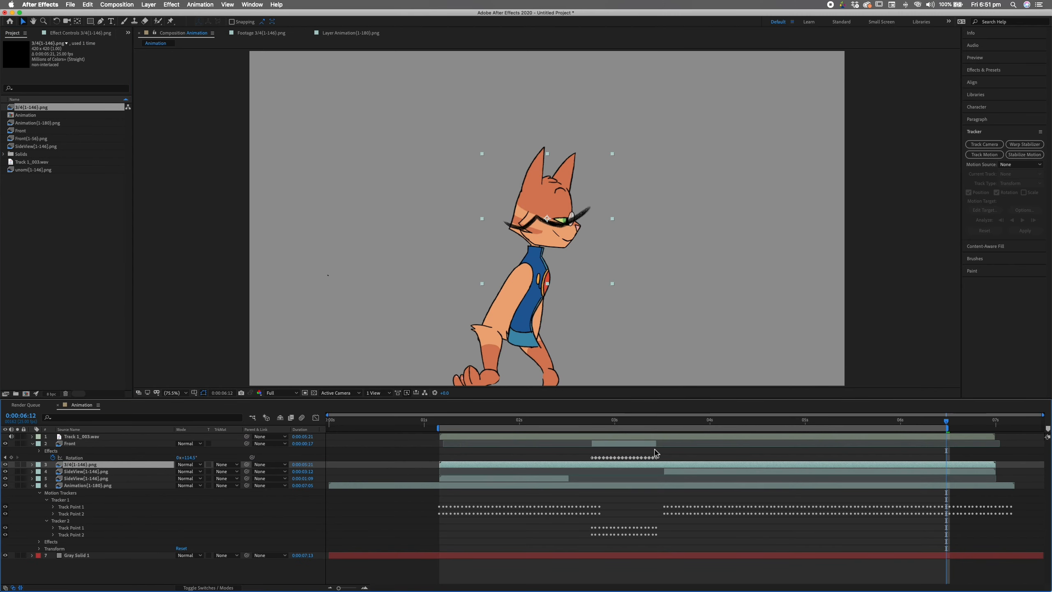
click(482, 443)
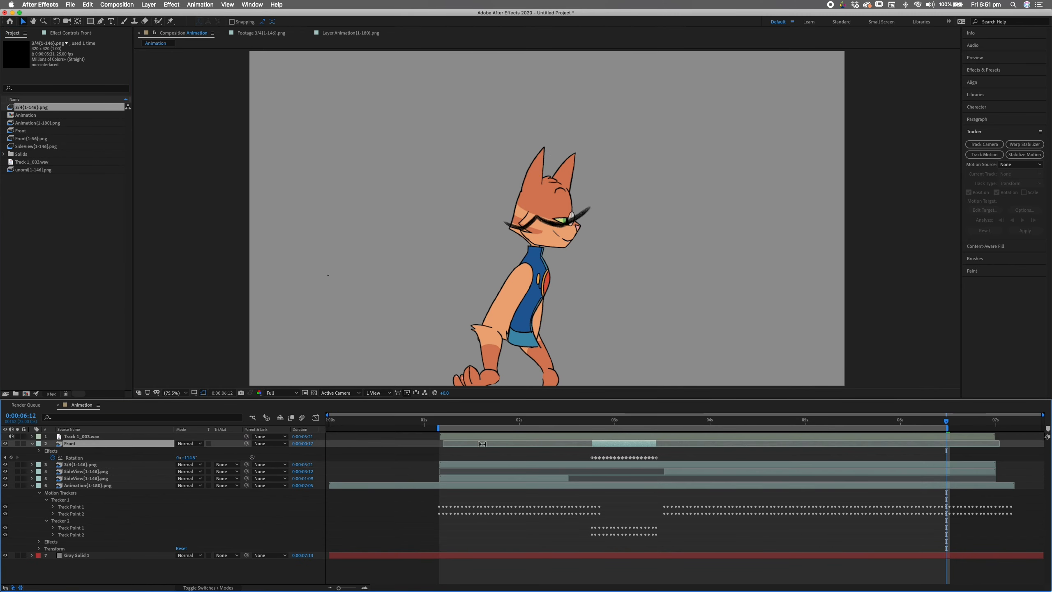
drag(454, 445, 450, 445)
- Split the 3/4 mouth layer at 0:00:03:02 and 0:00:02:19, removing the later part
drag(595, 427, 567, 429)
click(89, 464)
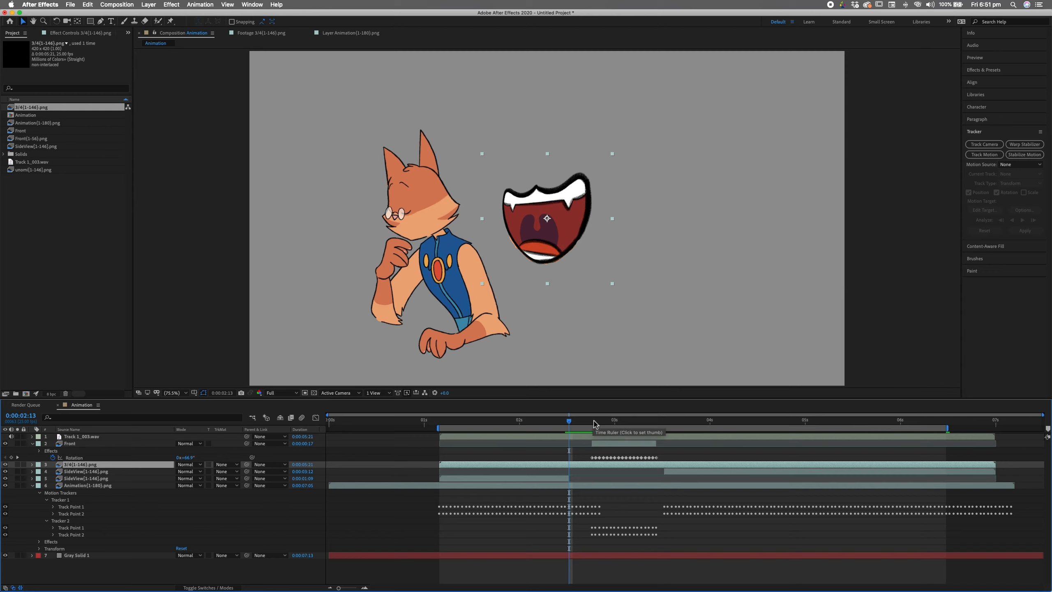
key(super+shift+d)
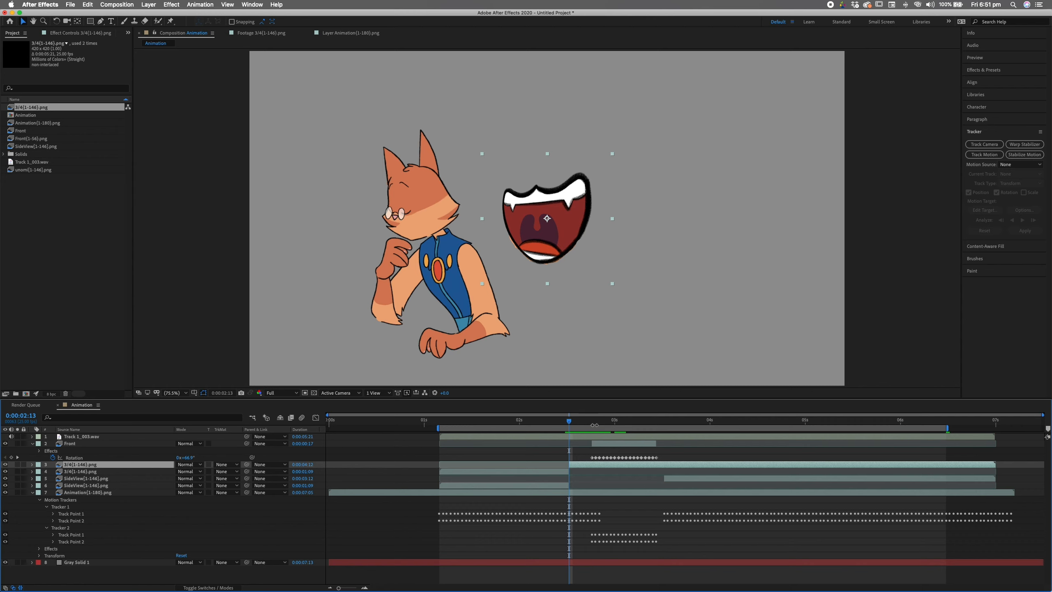
click(592, 420)
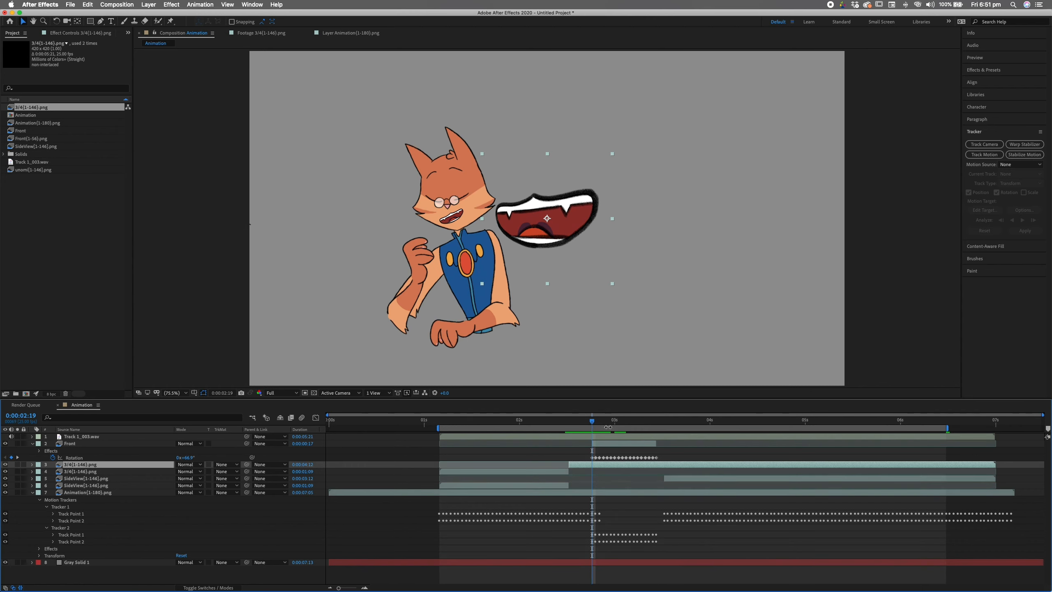
key(super+shift+d)
key(BackSpace)
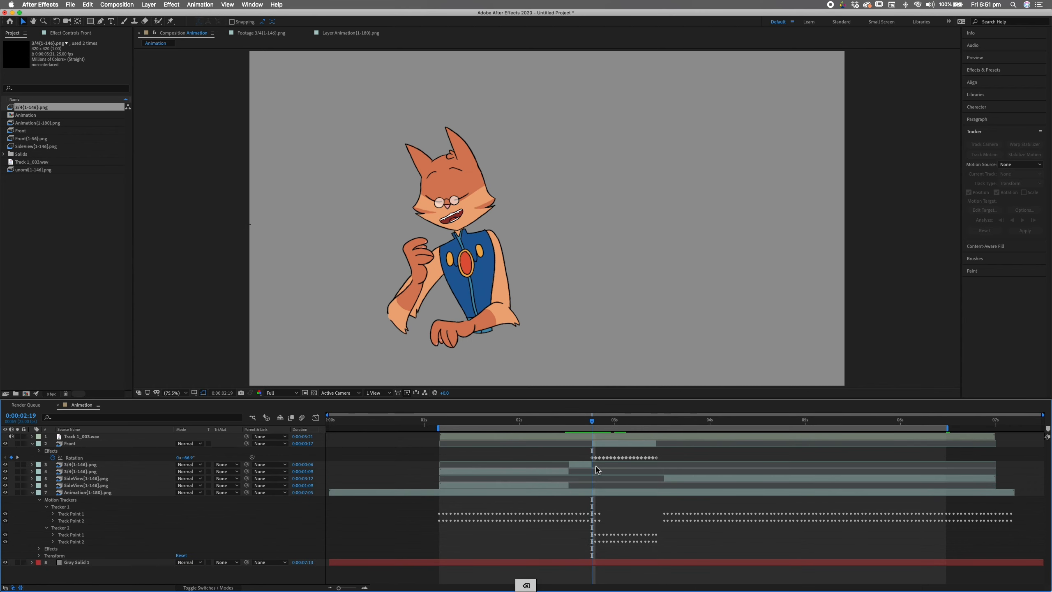
- Extend the short 3/4 clip, split it at 0:00:03:11 and 0:00:03:13, and delete the 2-frame piece
click(660, 421)
click(656, 421)
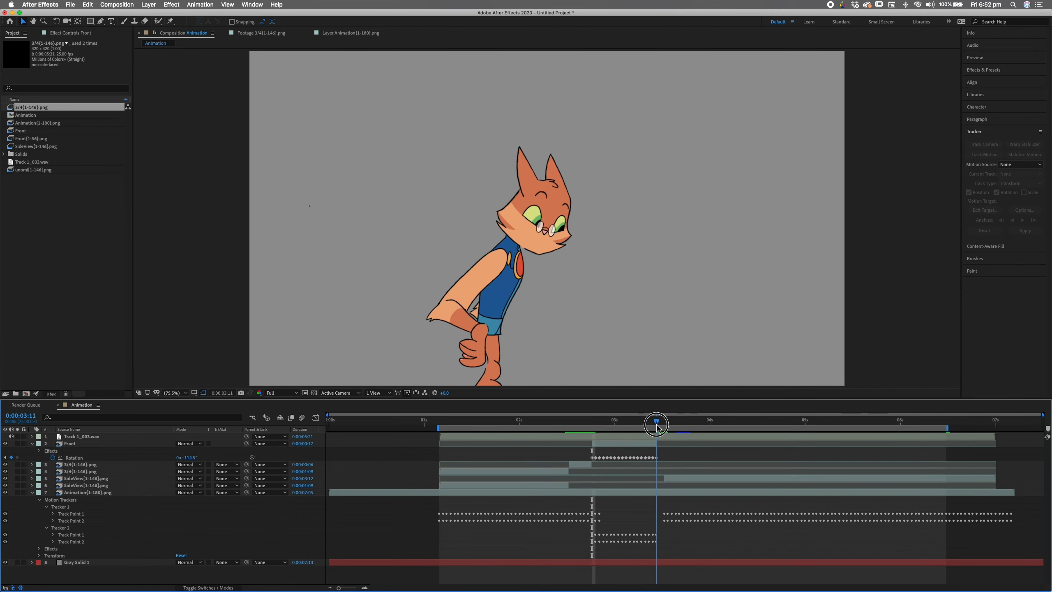
drag(596, 468, 671, 466)
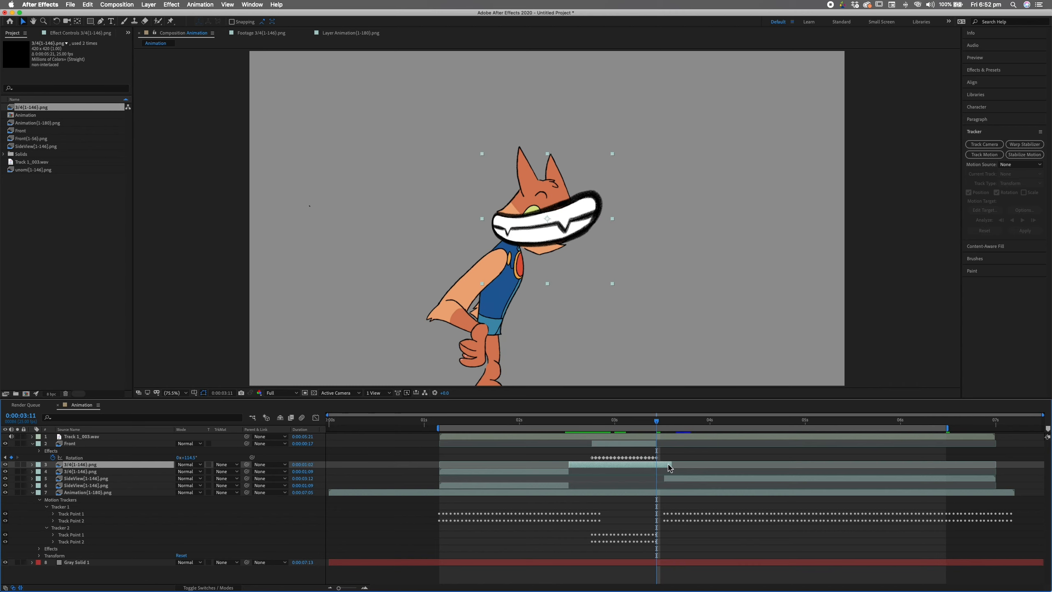
key(super+shift+d)
click(665, 421)
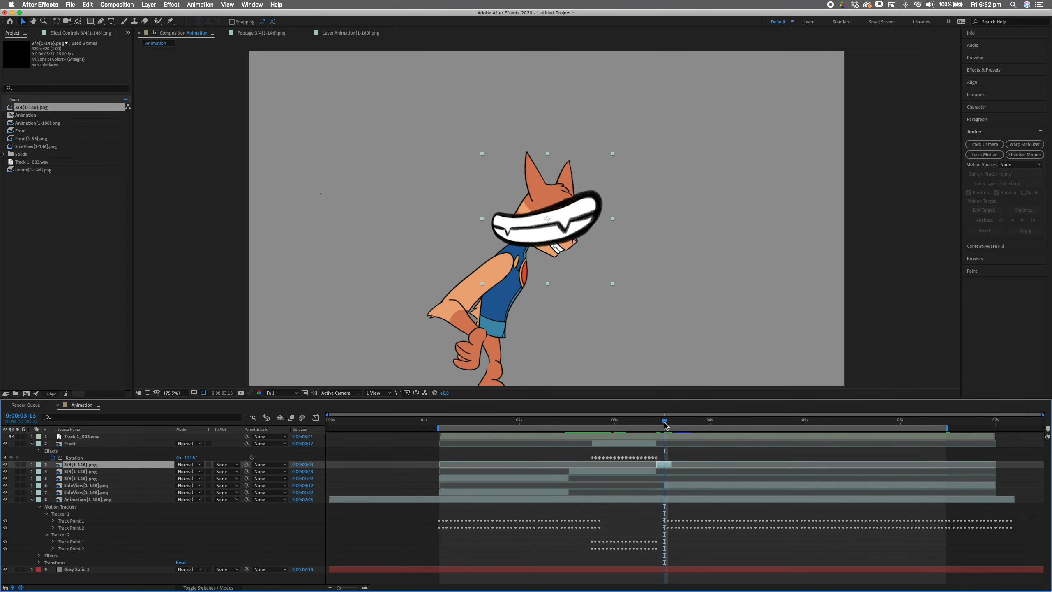
key(super+shift+d)
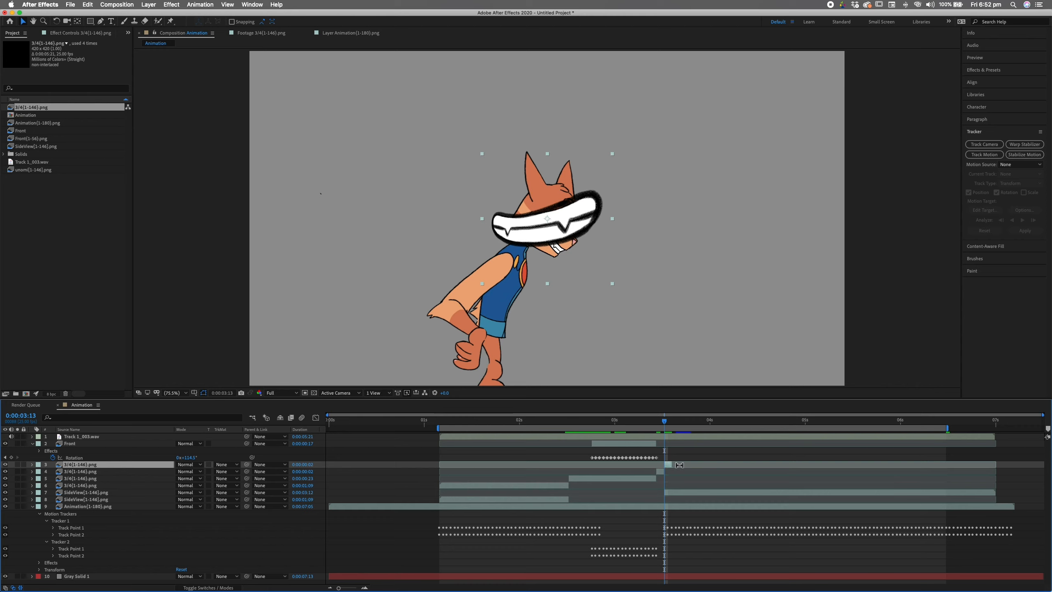
key(BackSpace)
click(644, 472)
key(BackSpace)
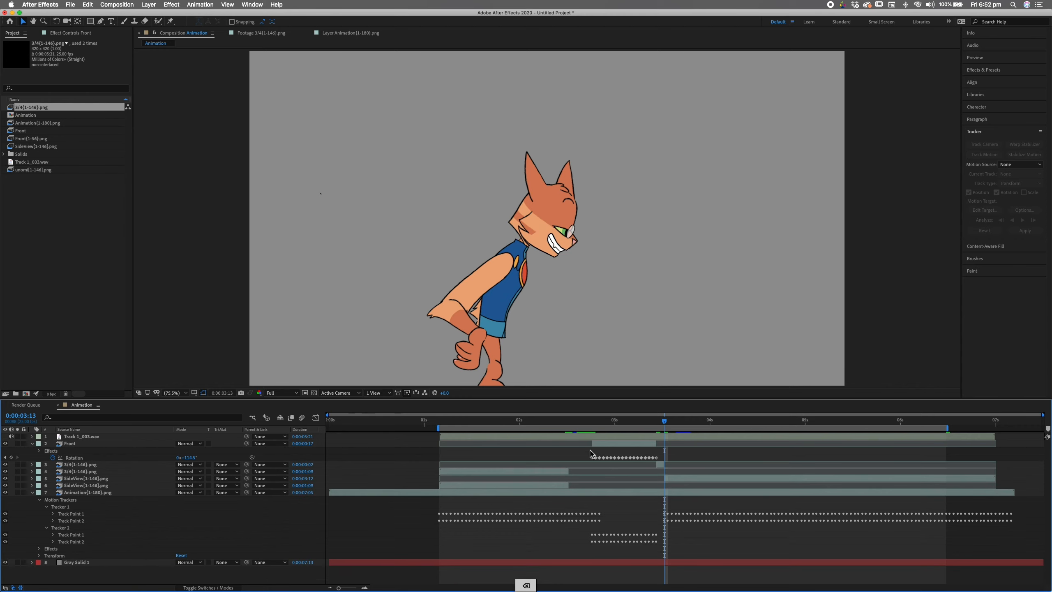
key(super+z)
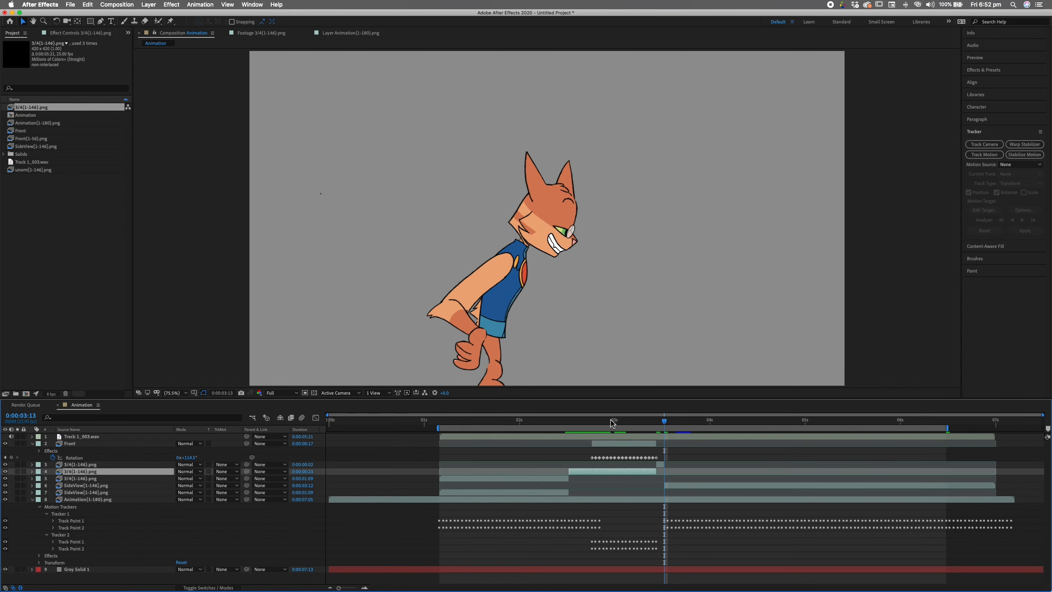
- Split layer 4 at 0:00:02:19, delete its later part and the leftover clip, then view 0:00:02:13
click(591, 420)
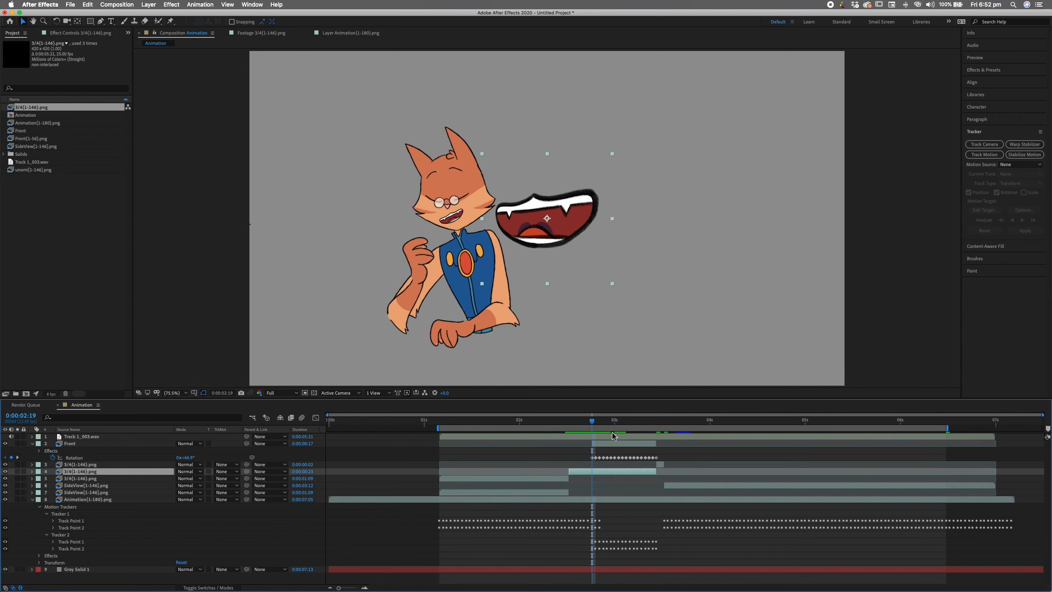
key(super+shift+d)
key(BackSpace)
click(549, 481)
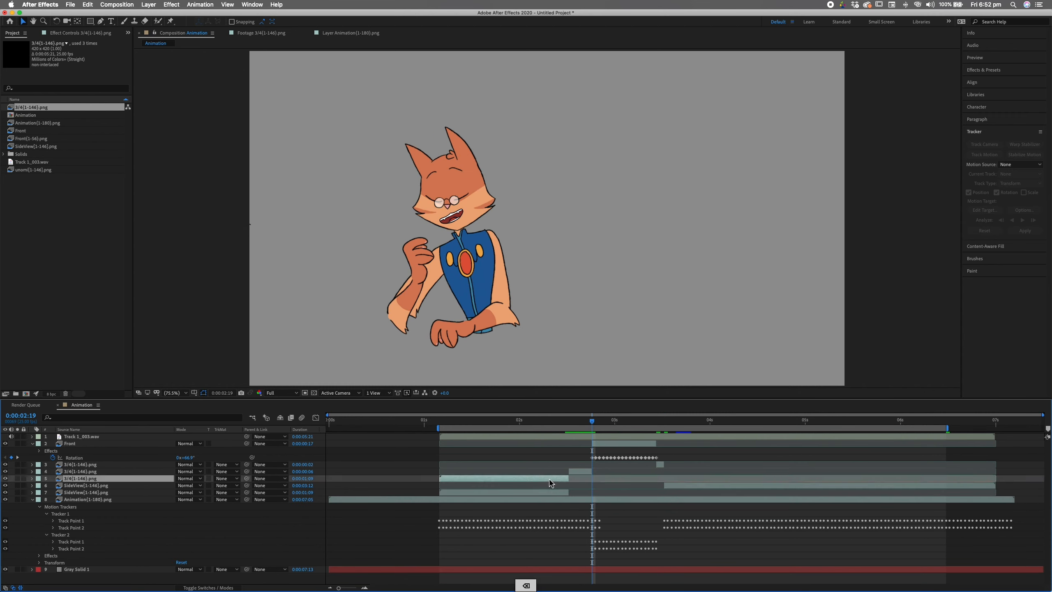
key(BackSpace)
drag(592, 421, 569, 428)
click(581, 472)
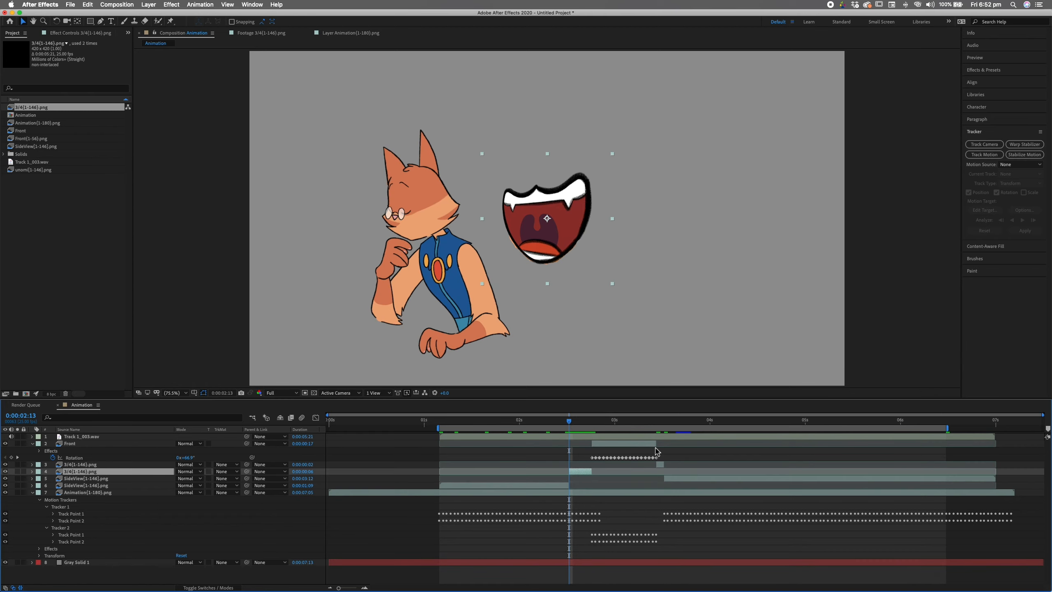
- Scale both 3/4 mouth clips down onto the cat's muzzle and tilt one to about -9°
click(660, 463)
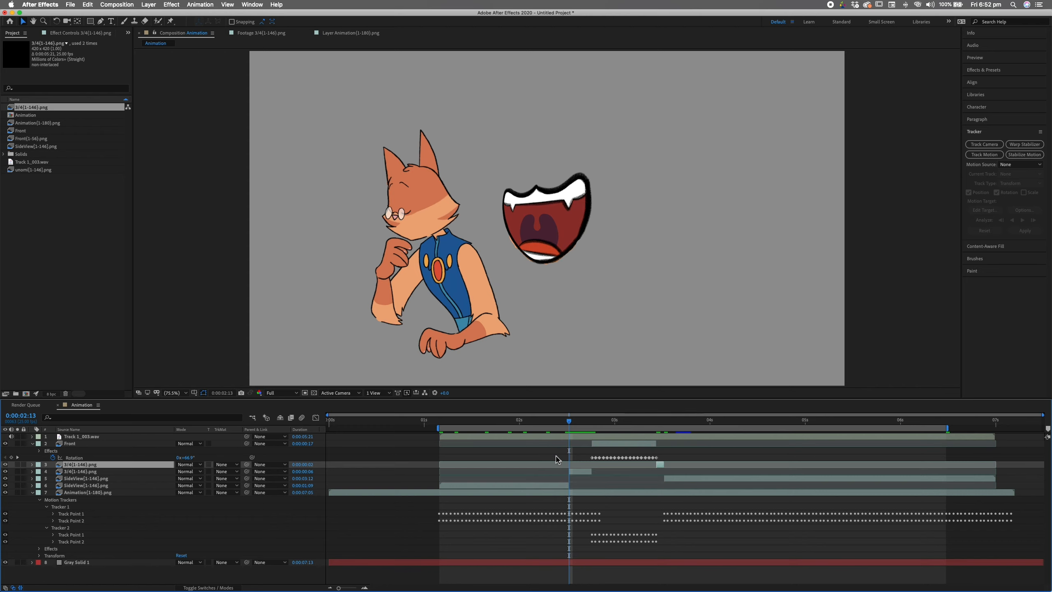
shift+click(586, 474)
drag(612, 154, 405, 226)
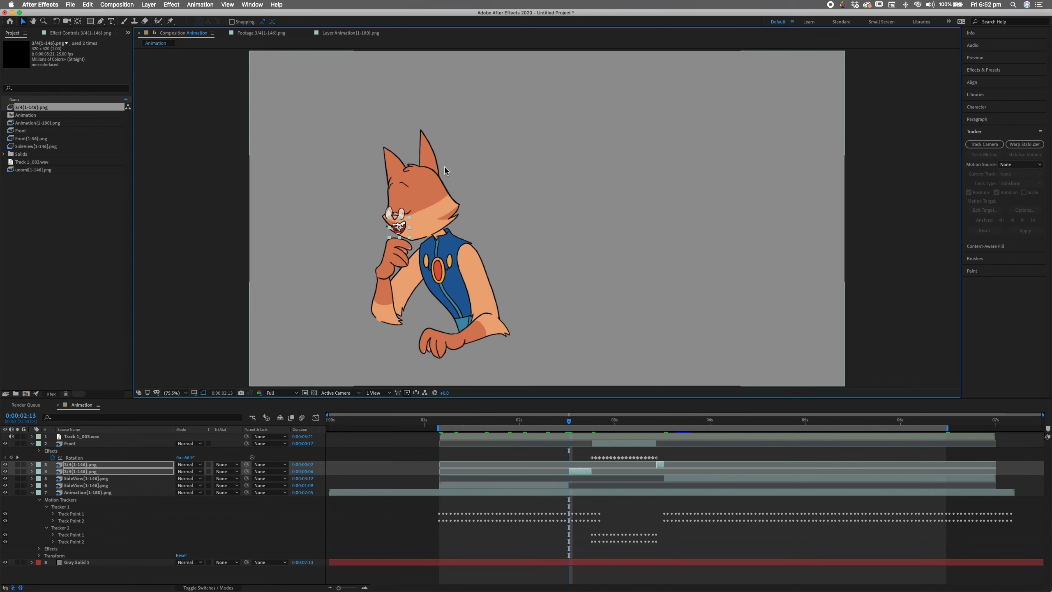
key(r)
drag(185, 485, 185, 485)
click(522, 290)
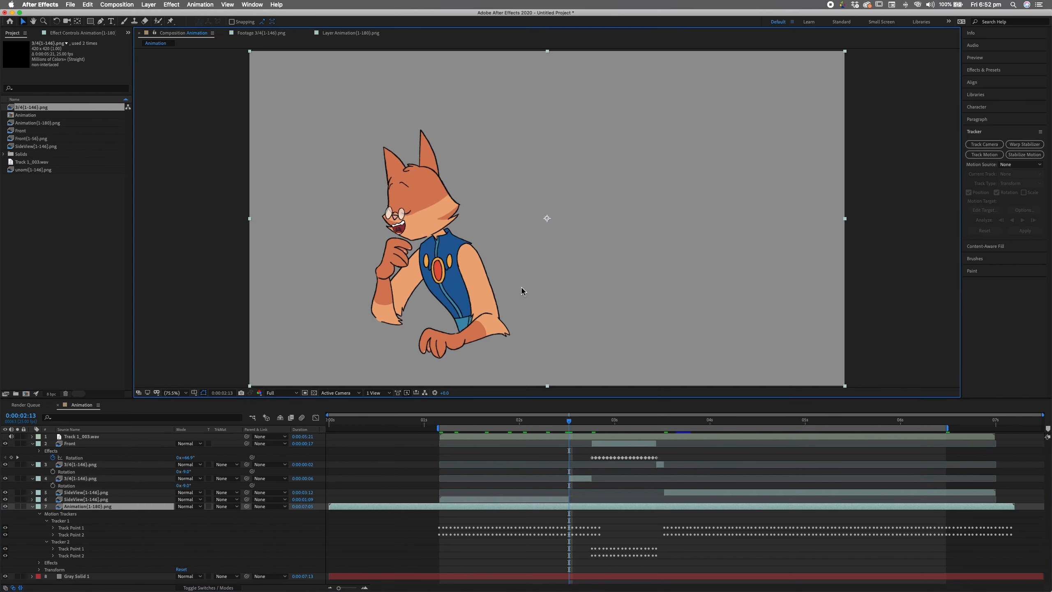
mouse_move(570, 425)
mouse_down()
mouse_move(580, 425)
mouse_move(570, 427)
mouse_up()
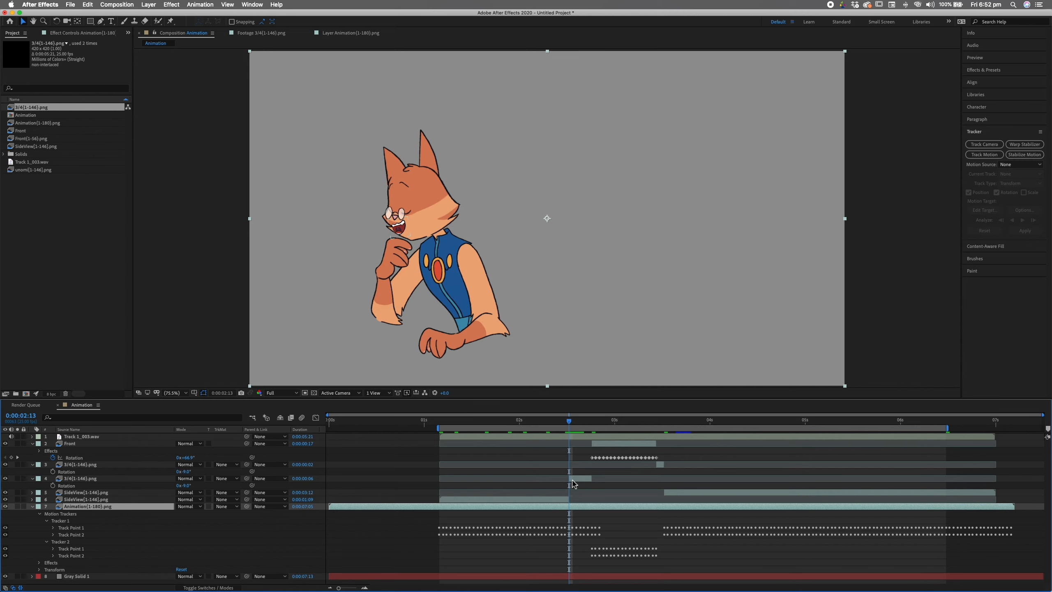
- Place Track Point 1 on the cat's nose and track it forward two frames
click(993, 156)
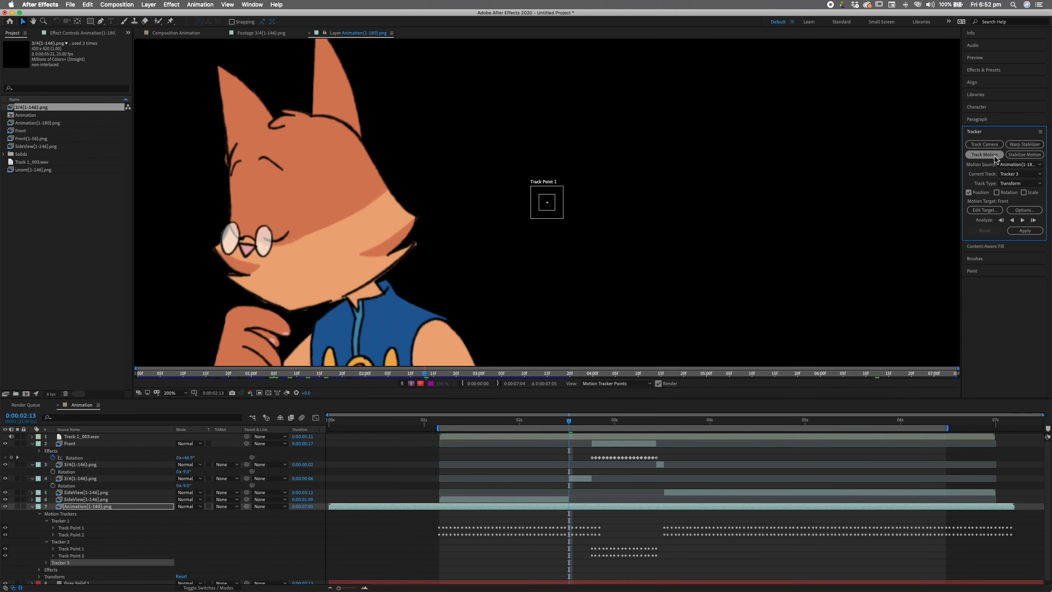
drag(561, 212, 268, 271)
drag(592, 423, 659, 435)
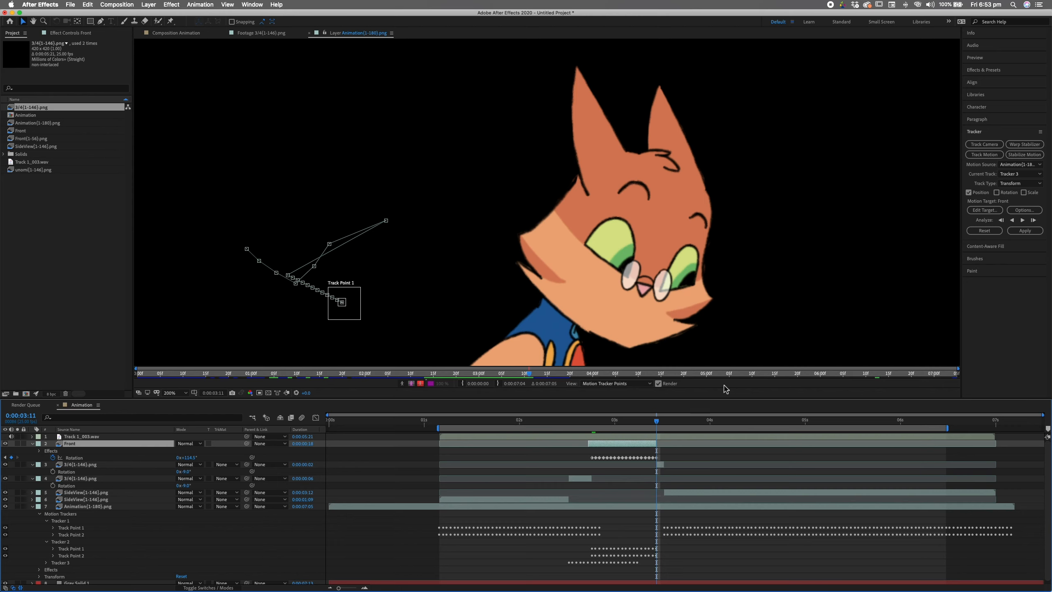
drag(352, 307, 658, 289)
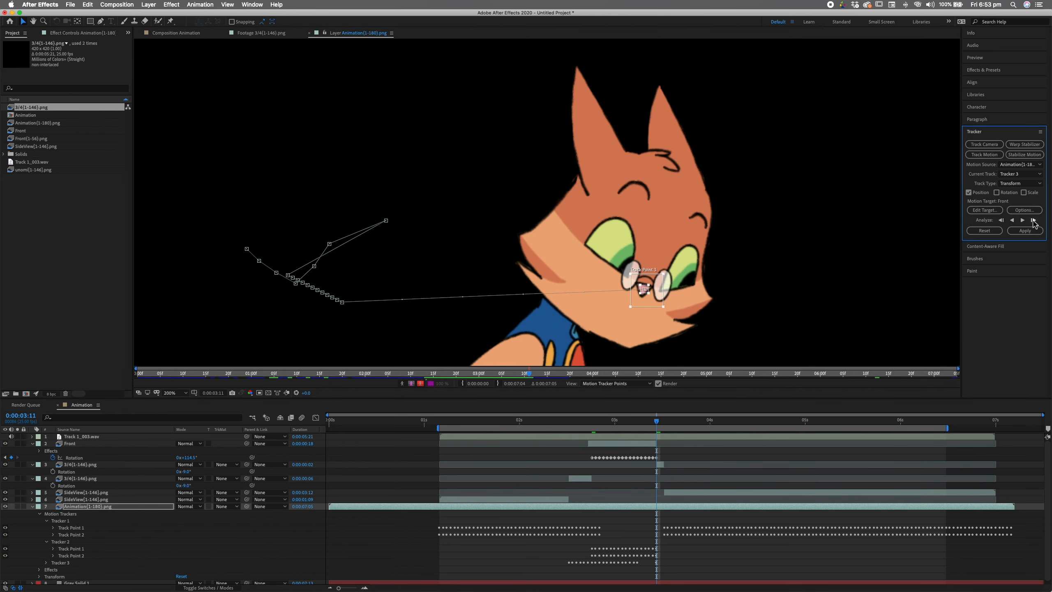
click(1034, 221)
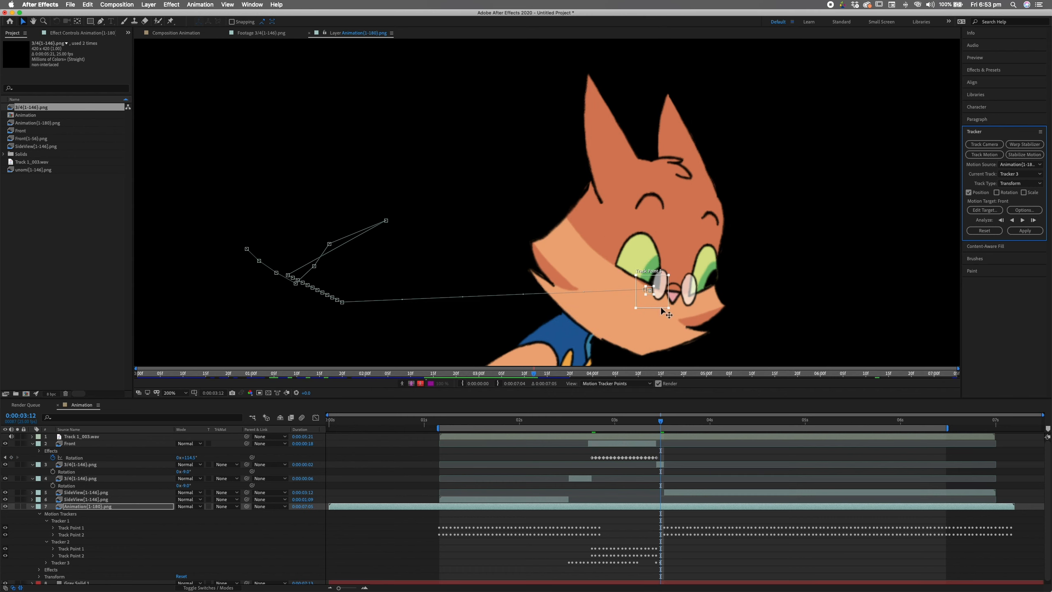
drag(658, 300, 723, 316)
click(1033, 221)
- Set the motion target to layer 4 3/4{1-146}.png and apply the track in X and Y
click(986, 211)
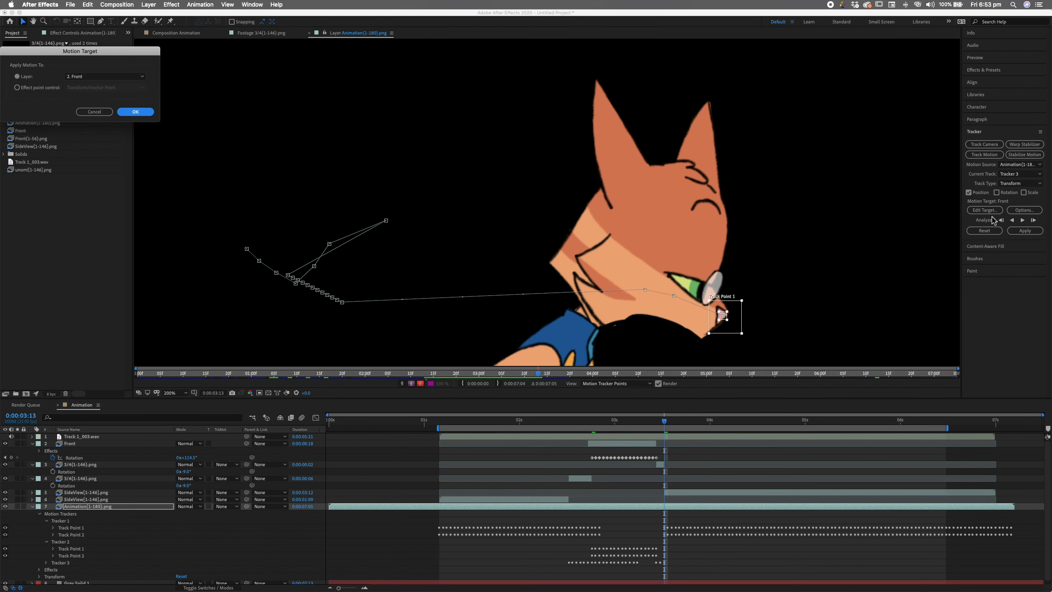
click(119, 77)
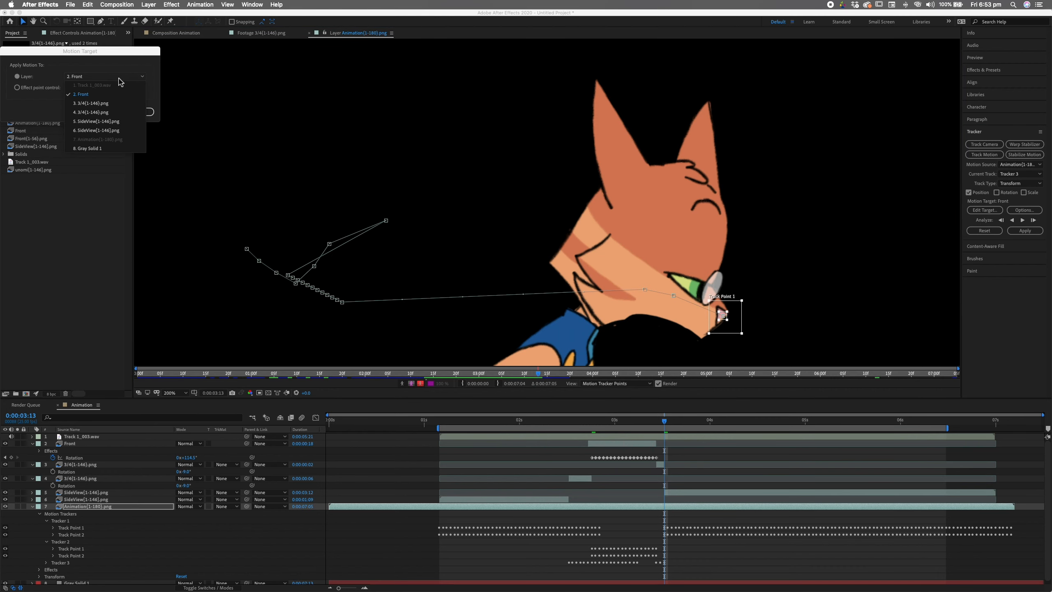
click(115, 103)
click(125, 77)
click(112, 112)
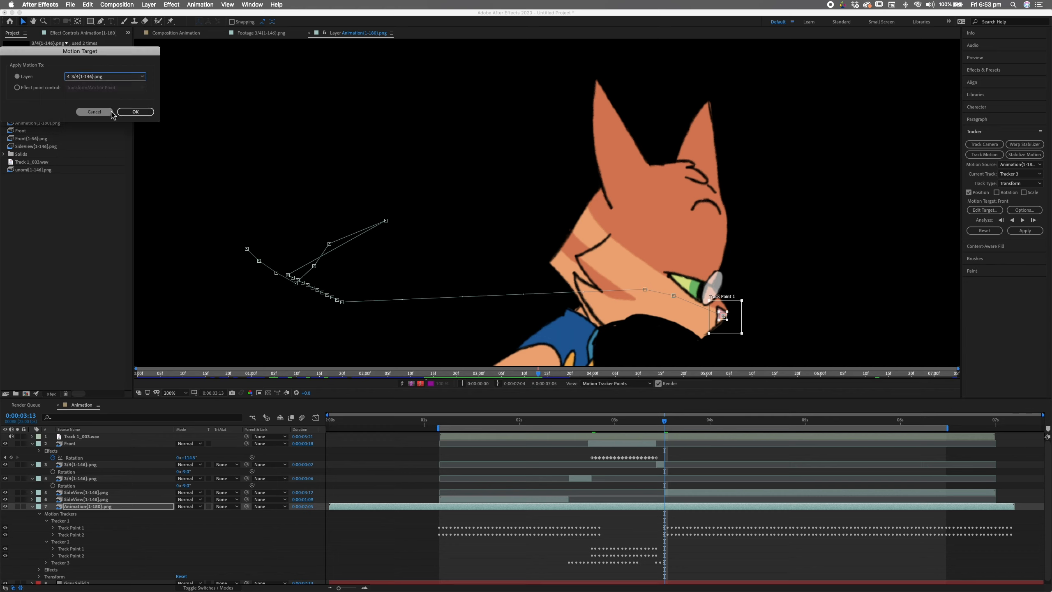
click(135, 112)
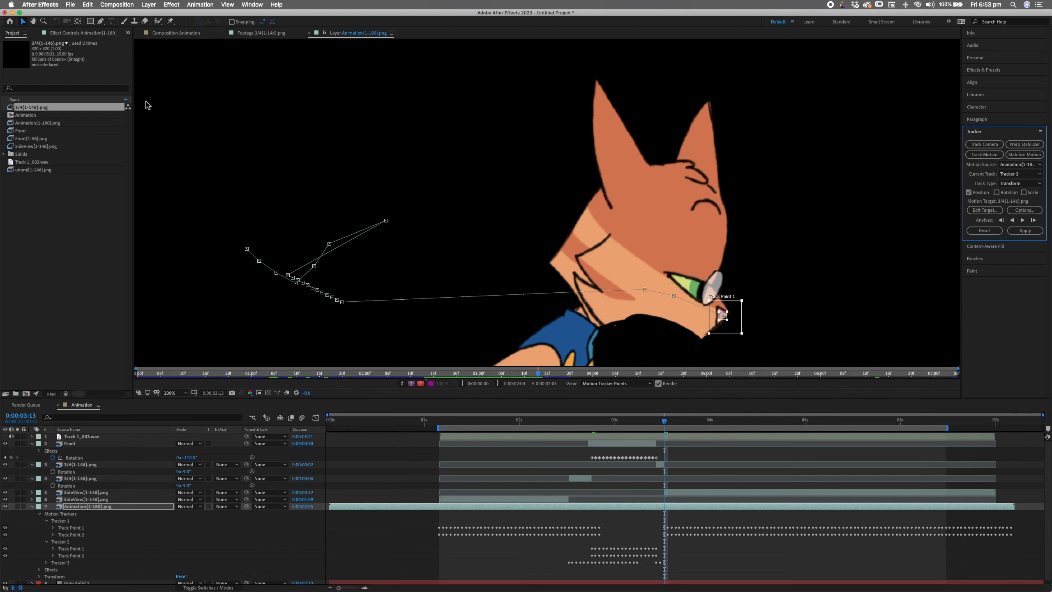
click(1022, 231)
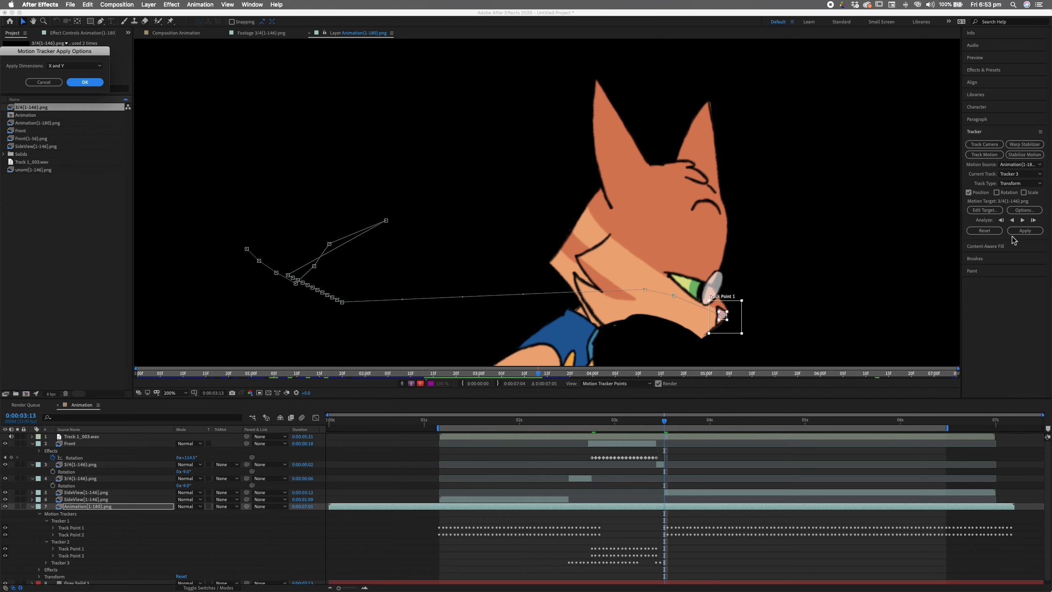
click(85, 82)
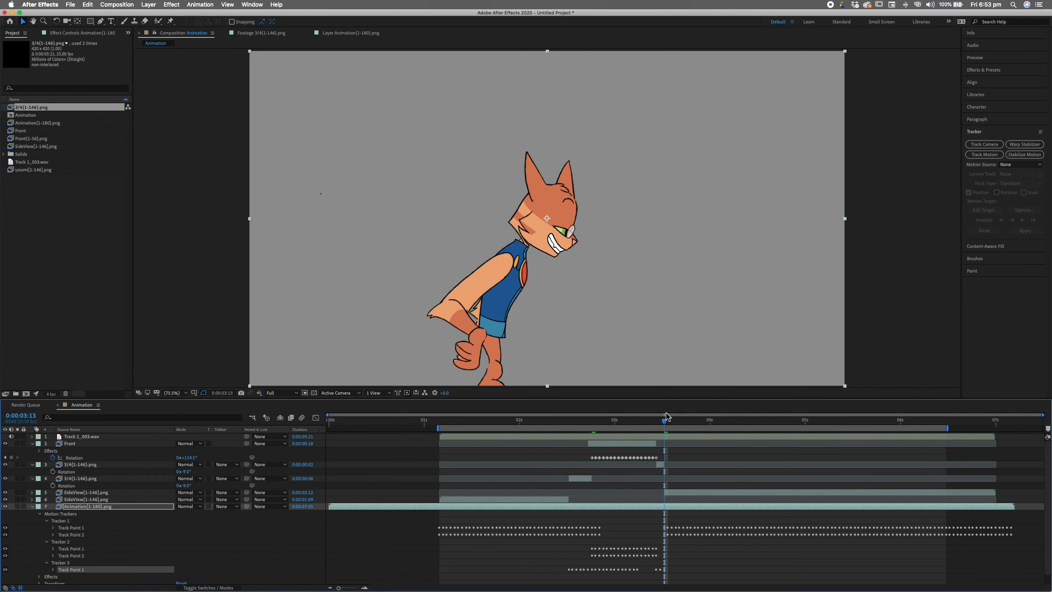
- At frame 0:00:02:13, parent layer 3's 3/4 mouth to layer 4 and scrub to verify
drag(649, 425, 568, 446)
click(587, 478)
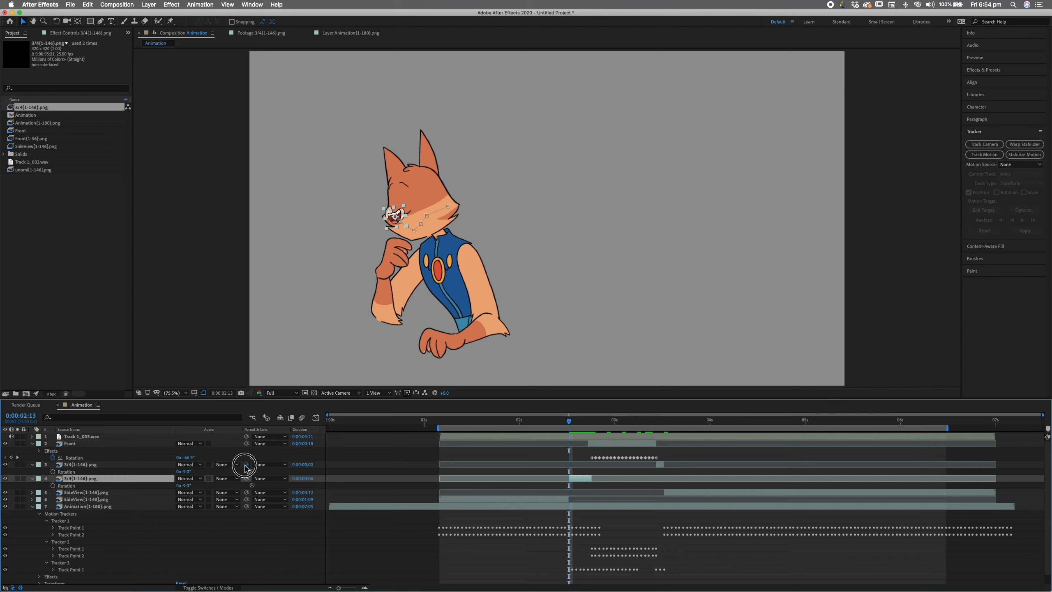
drag(246, 467, 152, 479)
drag(655, 423, 570, 424)
- Add a Transform effect to layer 4 and shift its Position to 245.0, 240.0
click(171, 5)
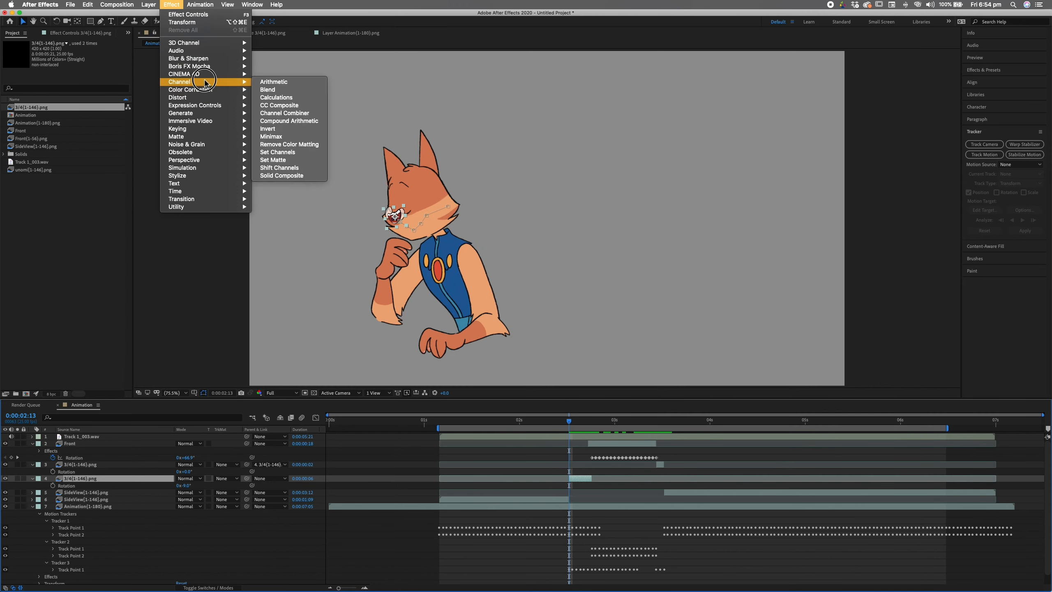
mouse_move(207, 97)
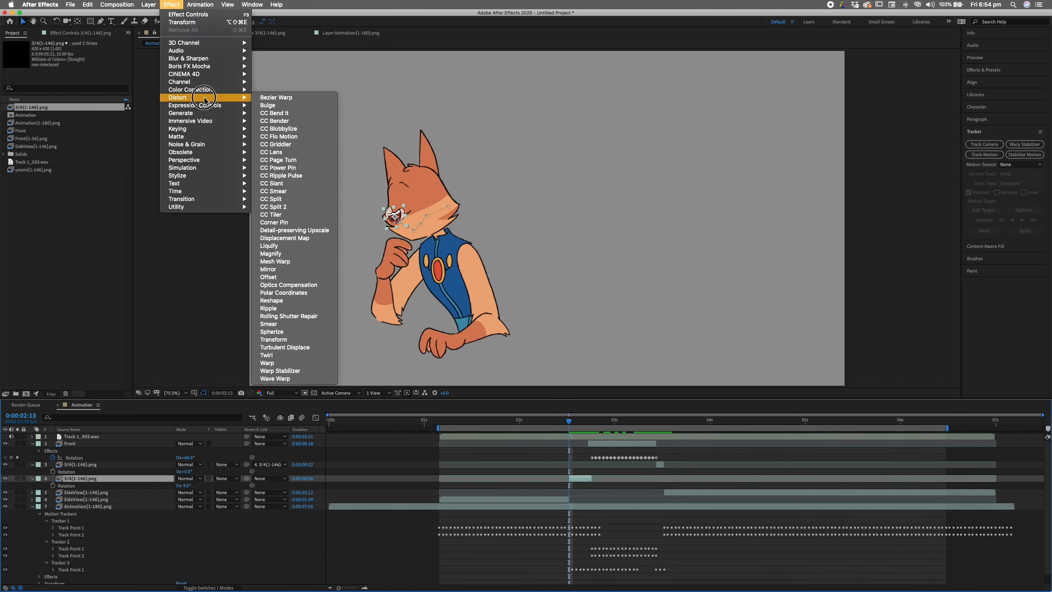
click(273, 340)
drag(88, 64, 102, 64)
drag(103, 64, 226, 31)
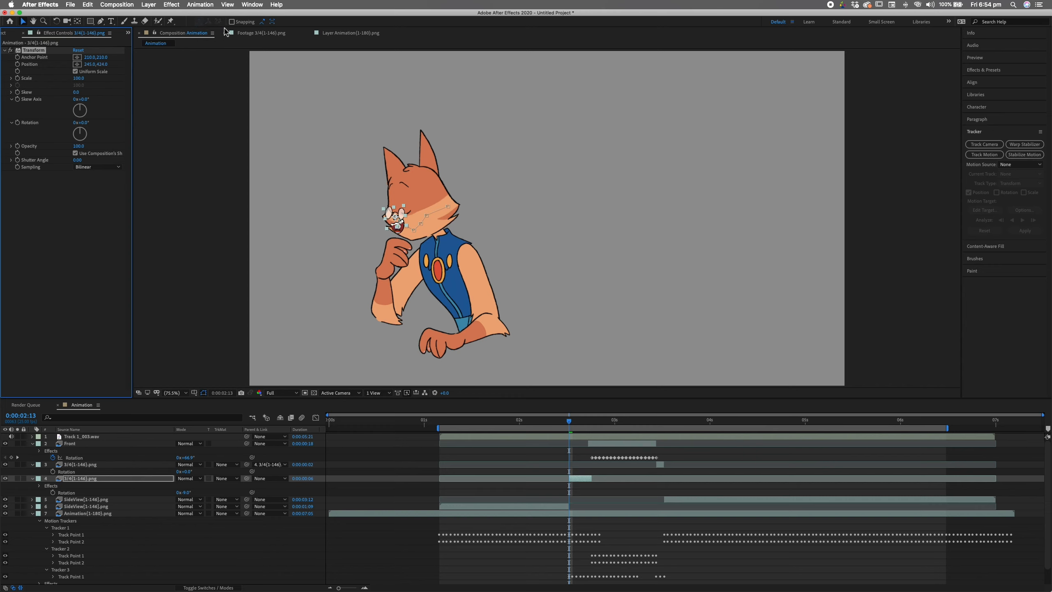
drag(571, 427, 655, 435)
- Flip layer 3's 3/4 mouth horizontally
click(661, 464)
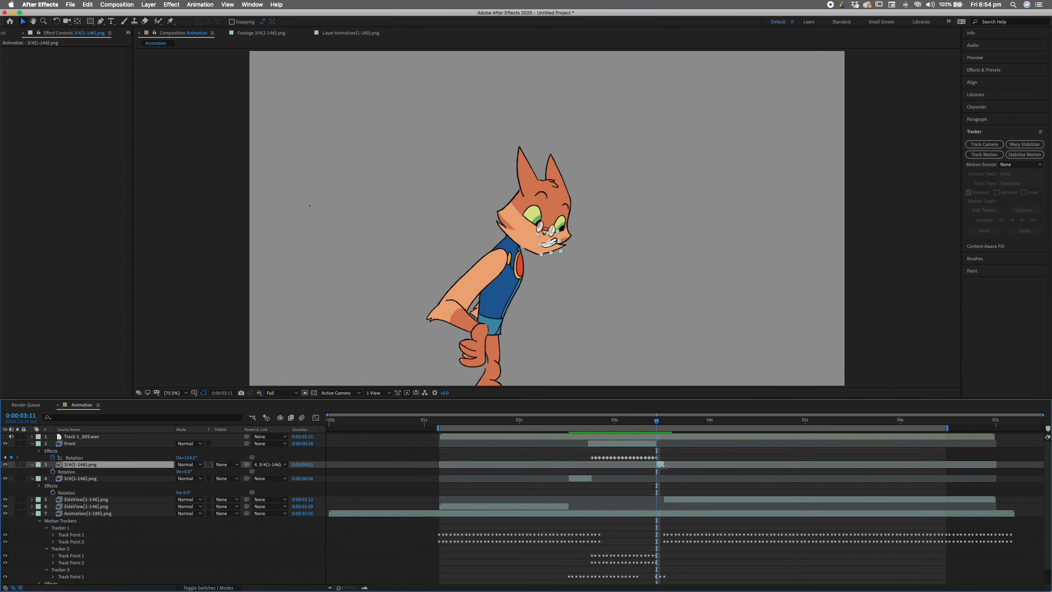
drag(172, 4, 269, 337)
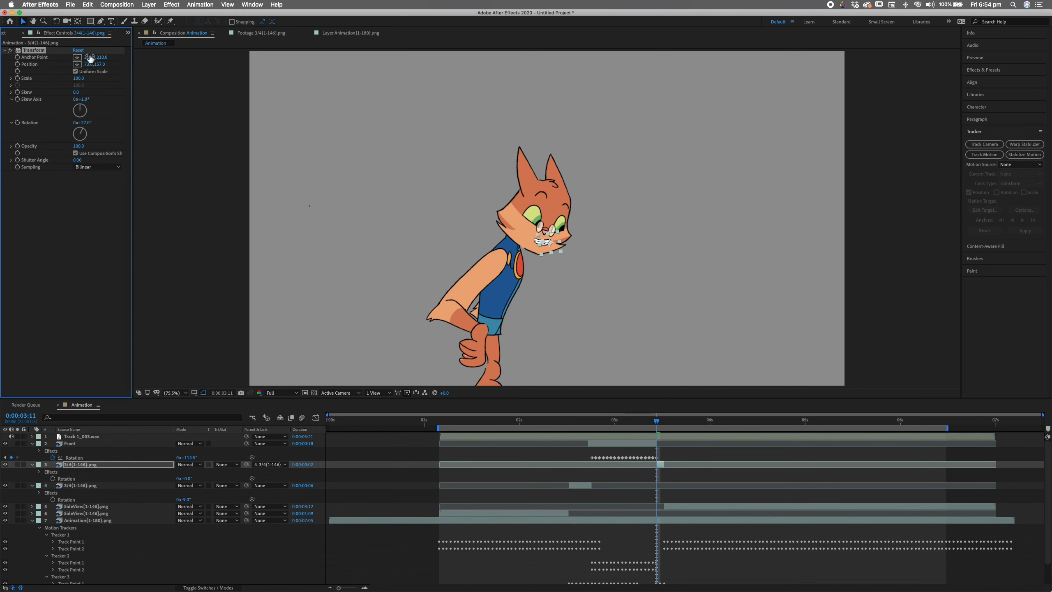
click(174, 5)
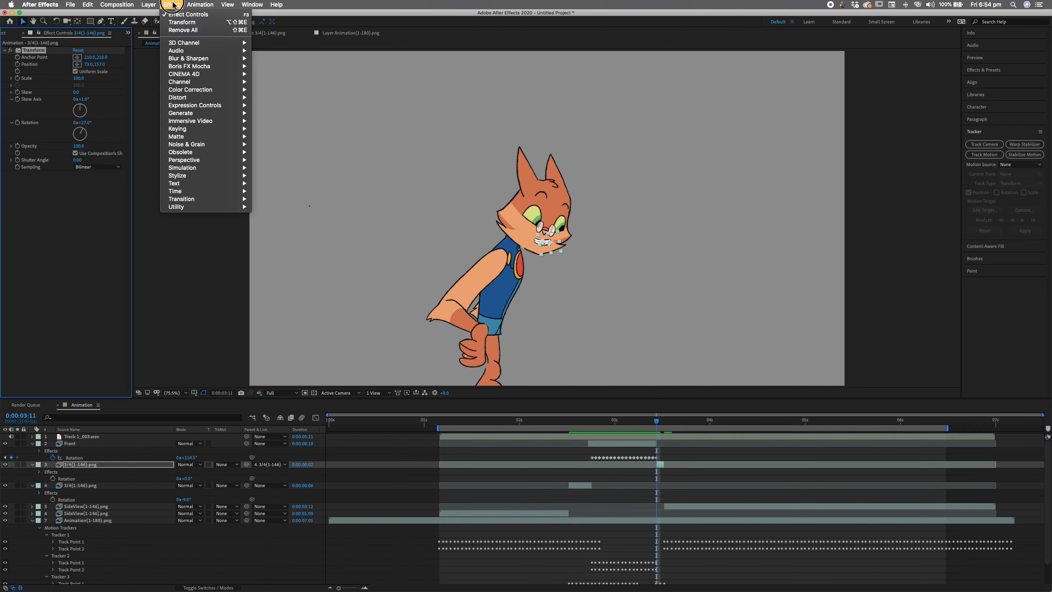
mouse_move(148, 4)
mouse_move(165, 94)
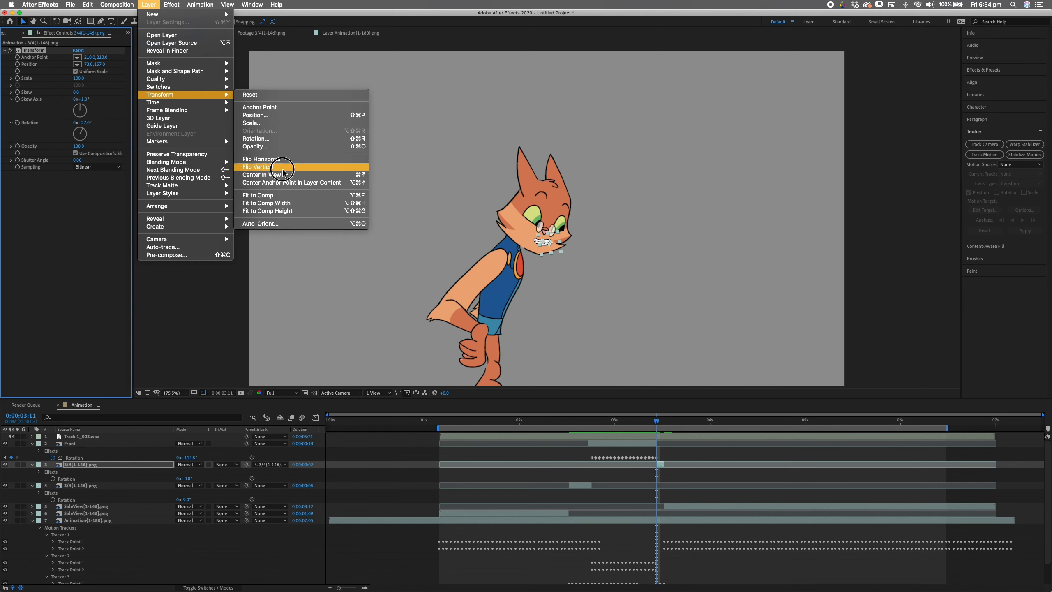
click(278, 199)
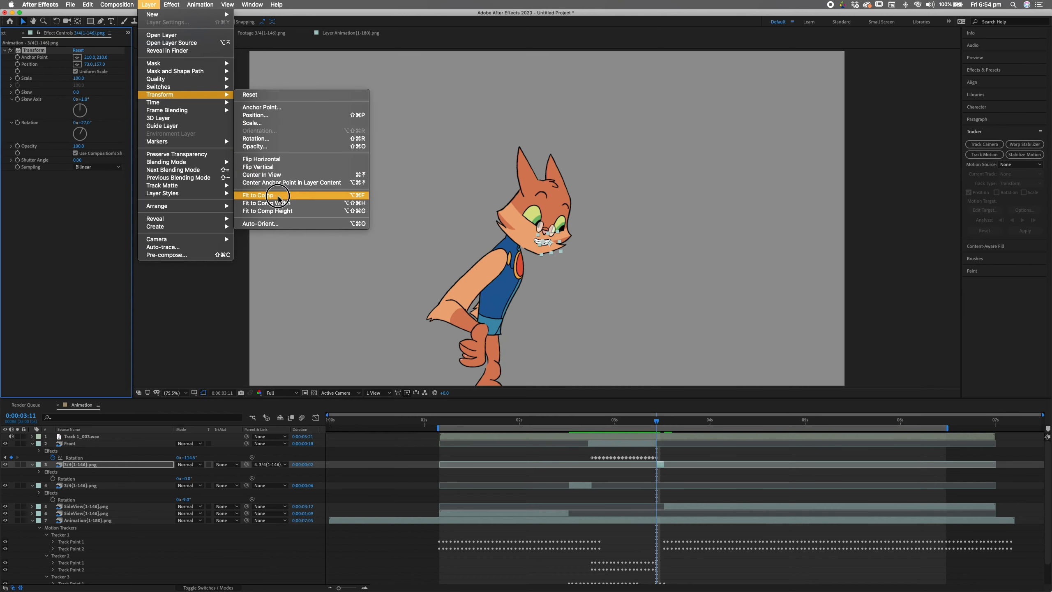
click(290, 162)
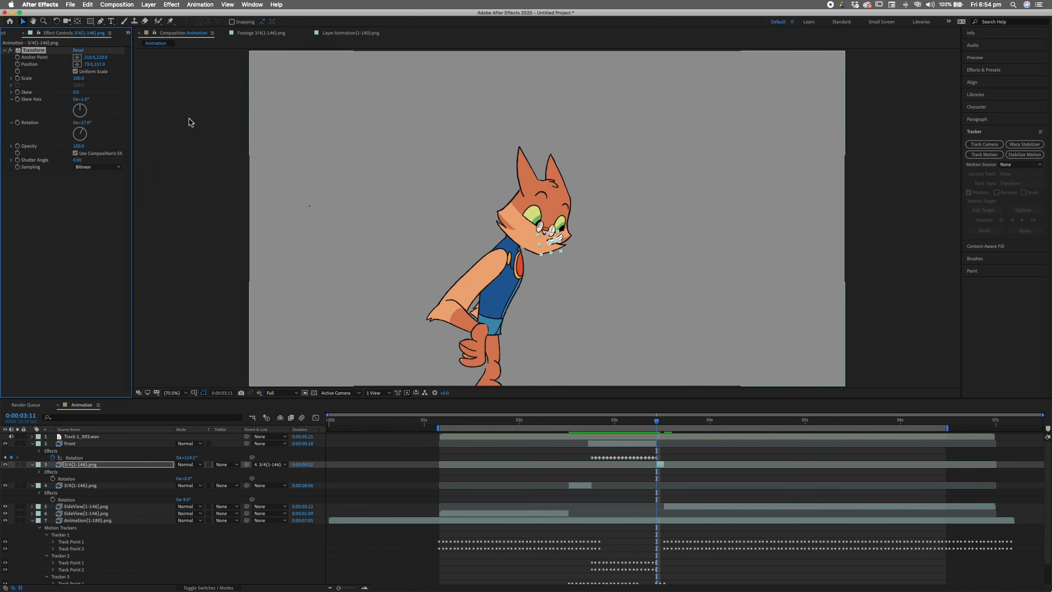
- Set its Transform rotation to about 1° and Position X to 330, checking at 0:00:03:06
drag(85, 133, 82, 126)
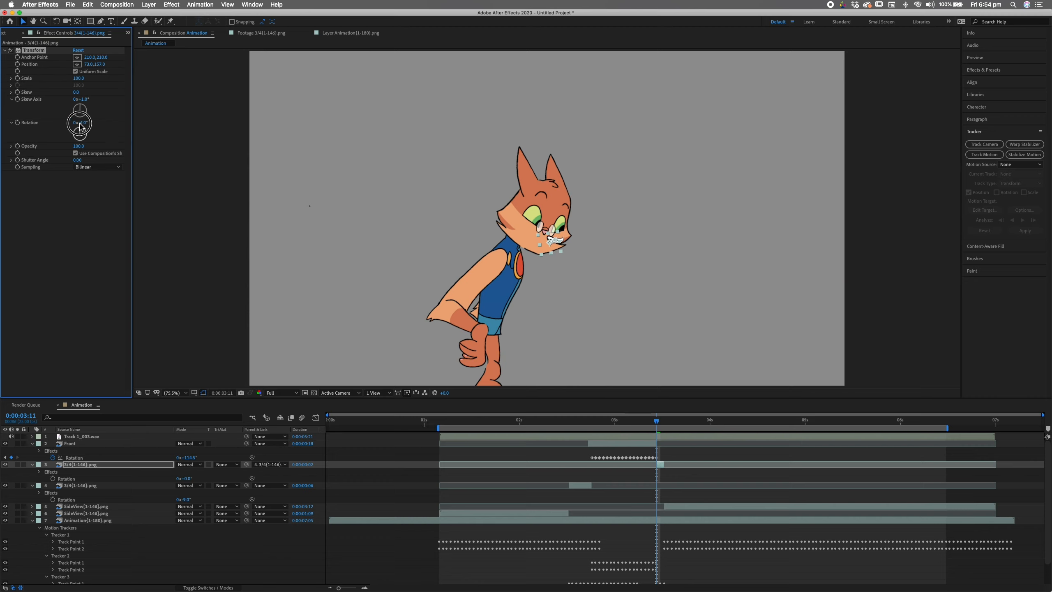
drag(93, 66, 179, 49)
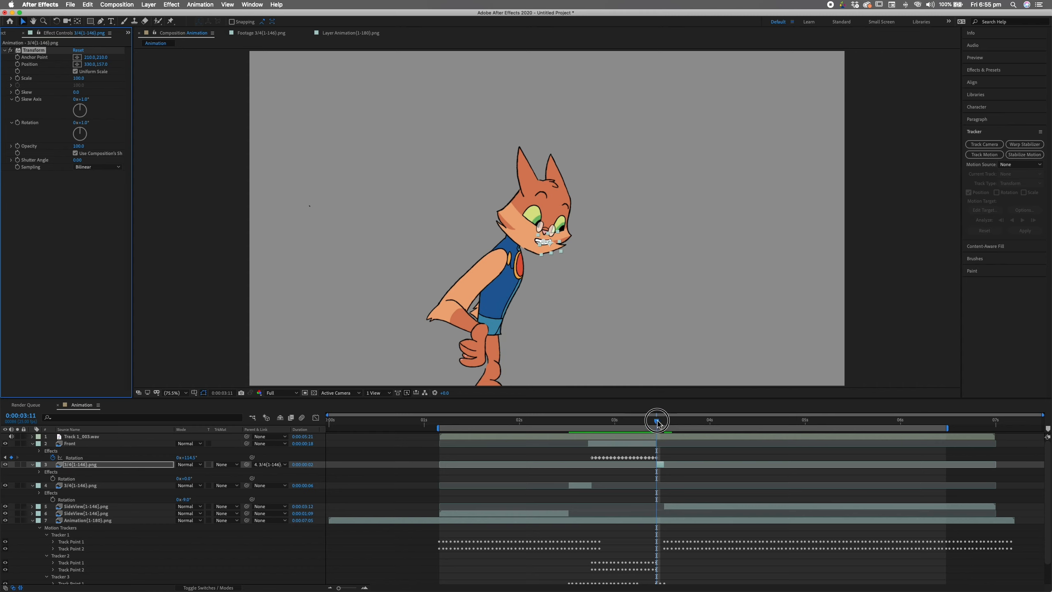
drag(657, 422, 442, 435)
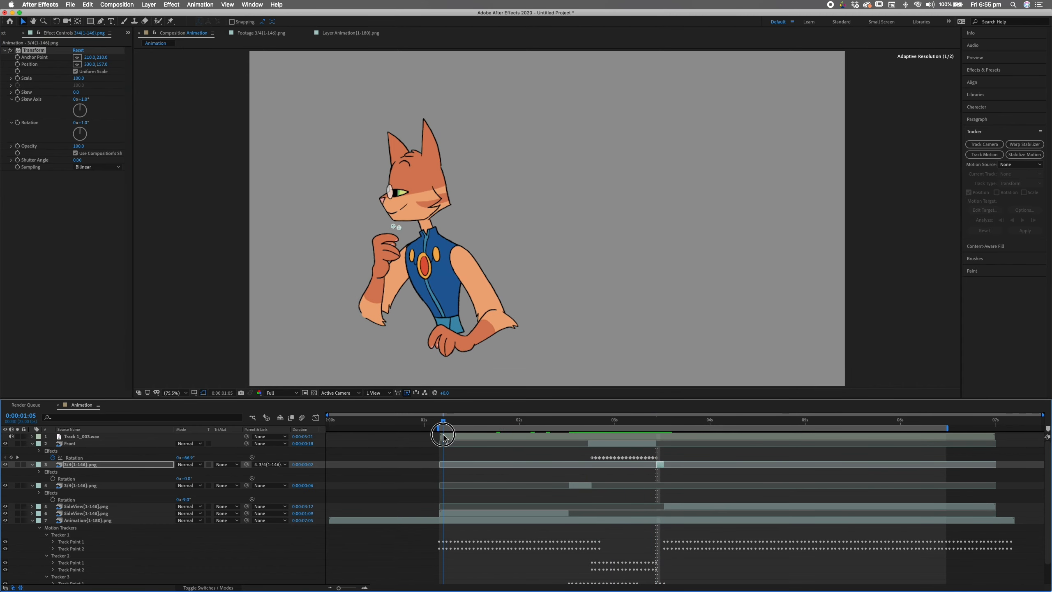
key(space)
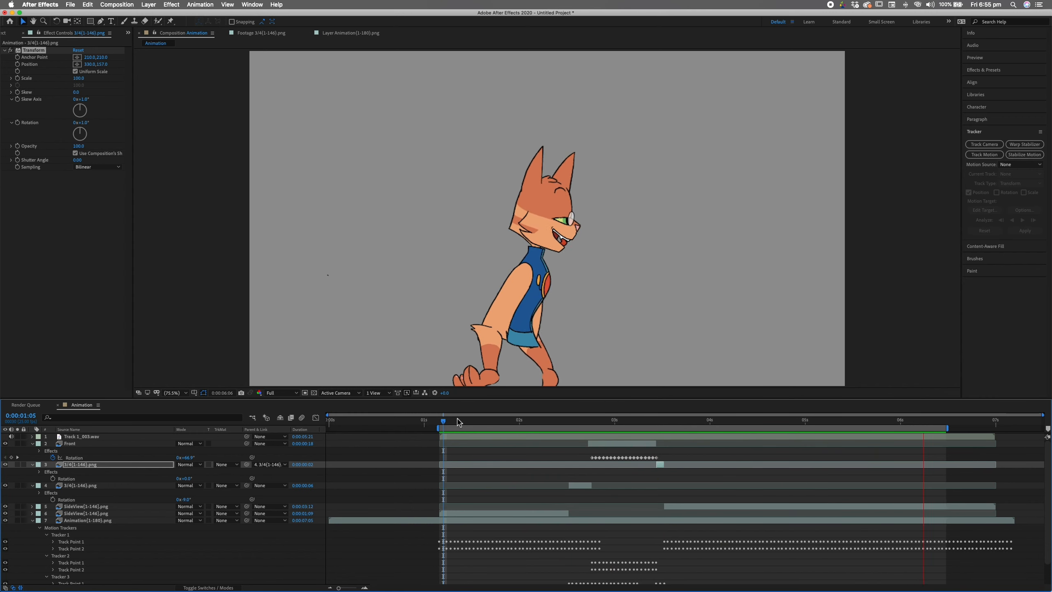
key(space)
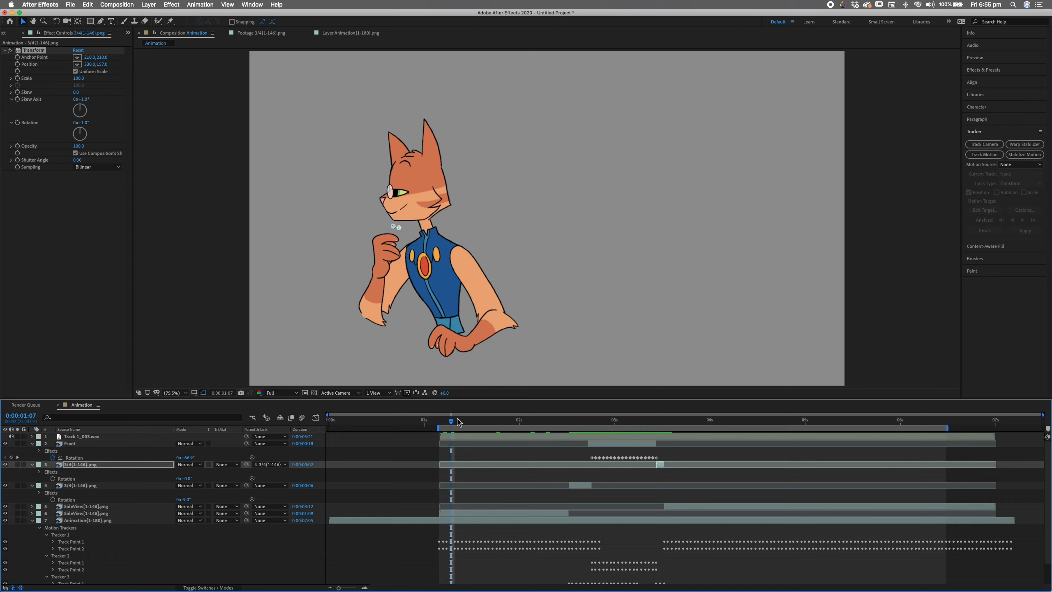